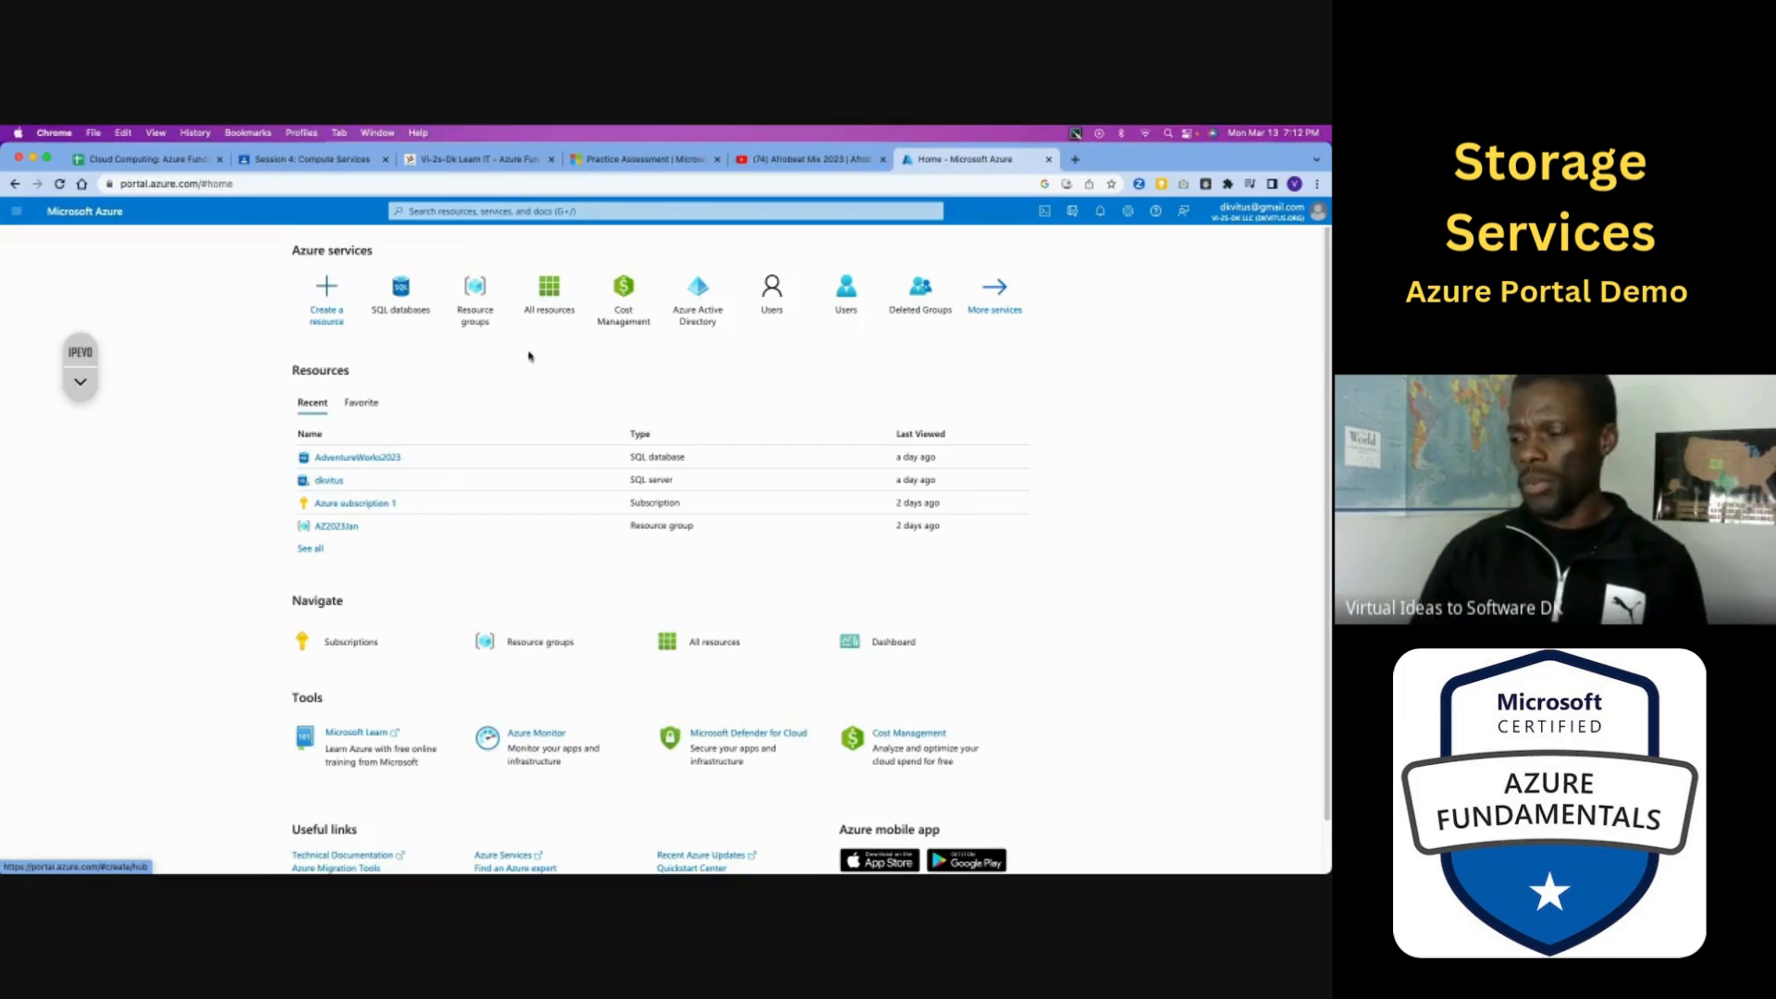
- Open the All services catalogue and look over the General services
click(17, 213)
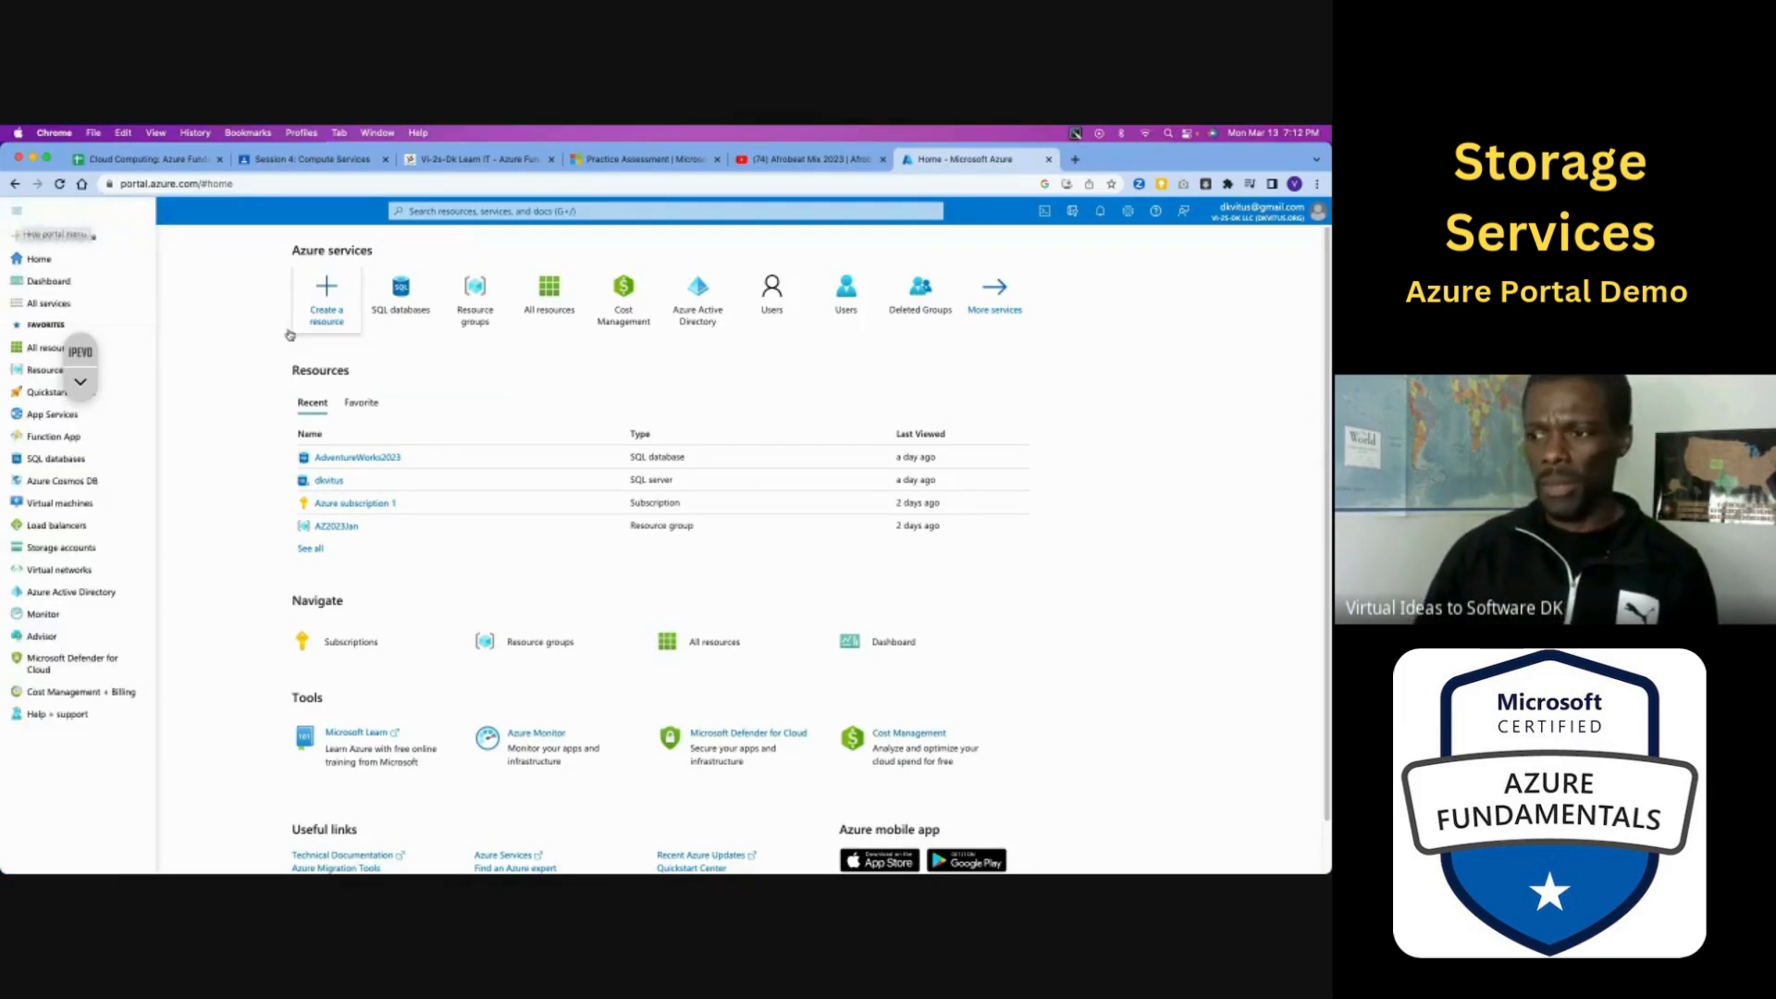
mouse_move(92, 348)
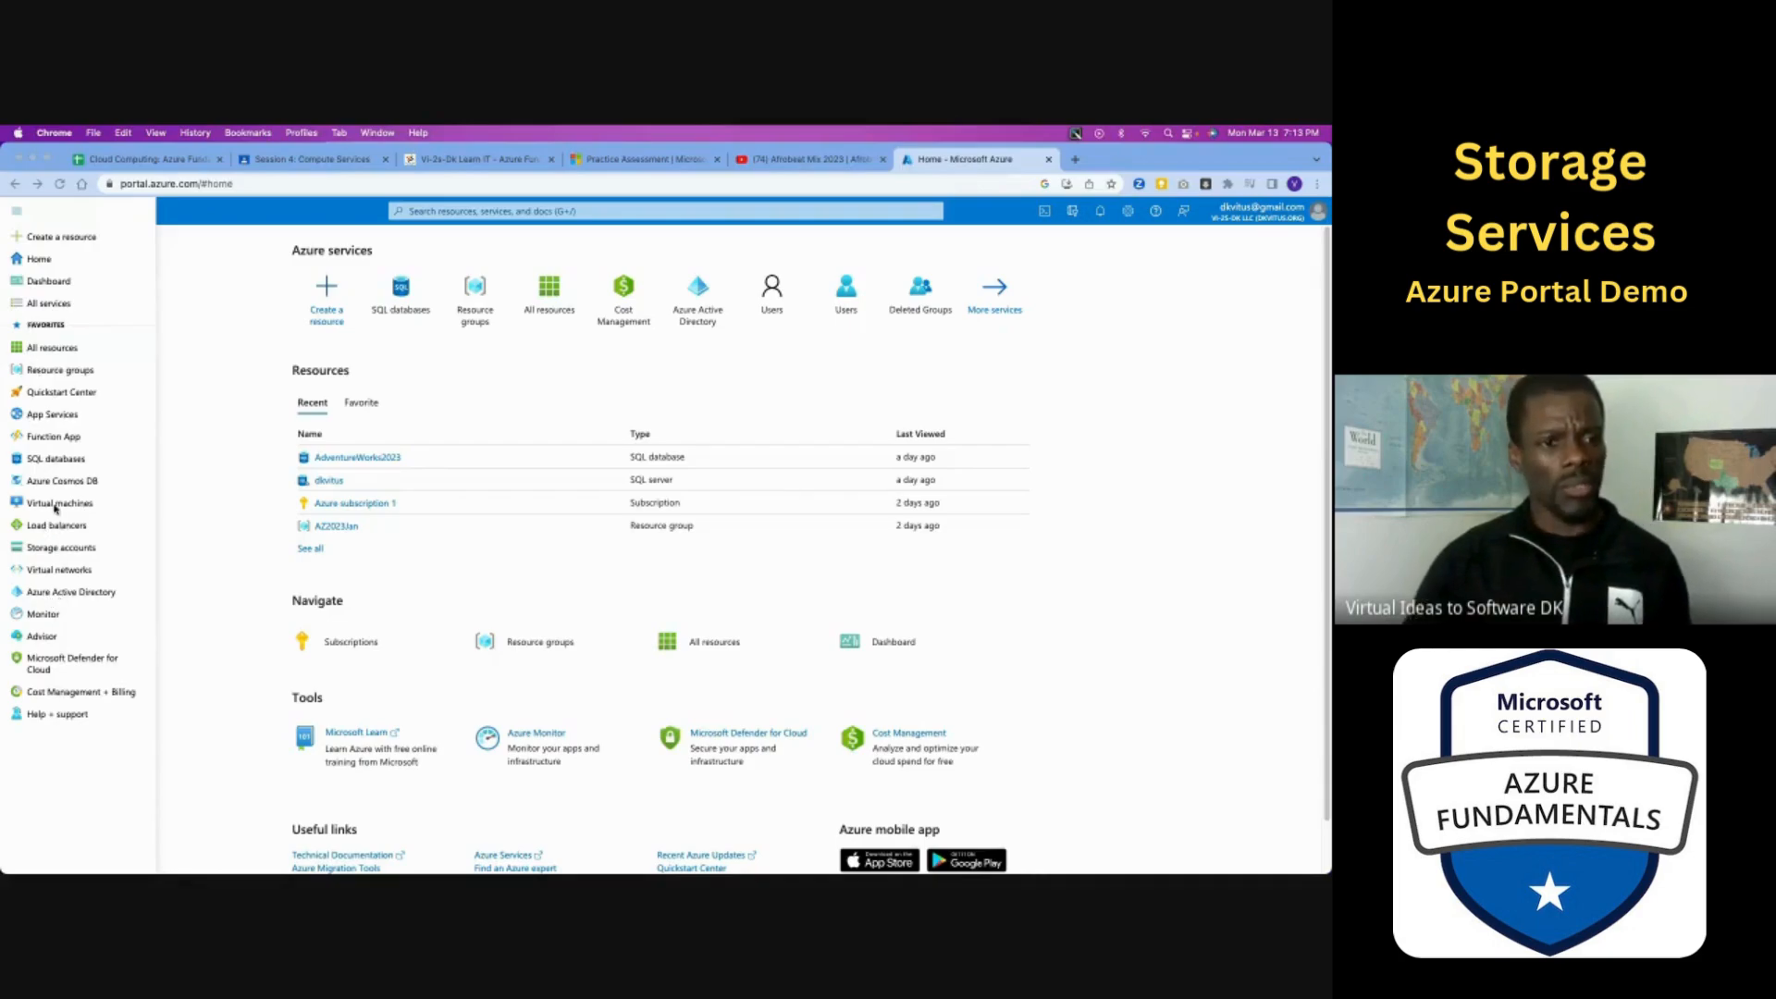
click(38, 308)
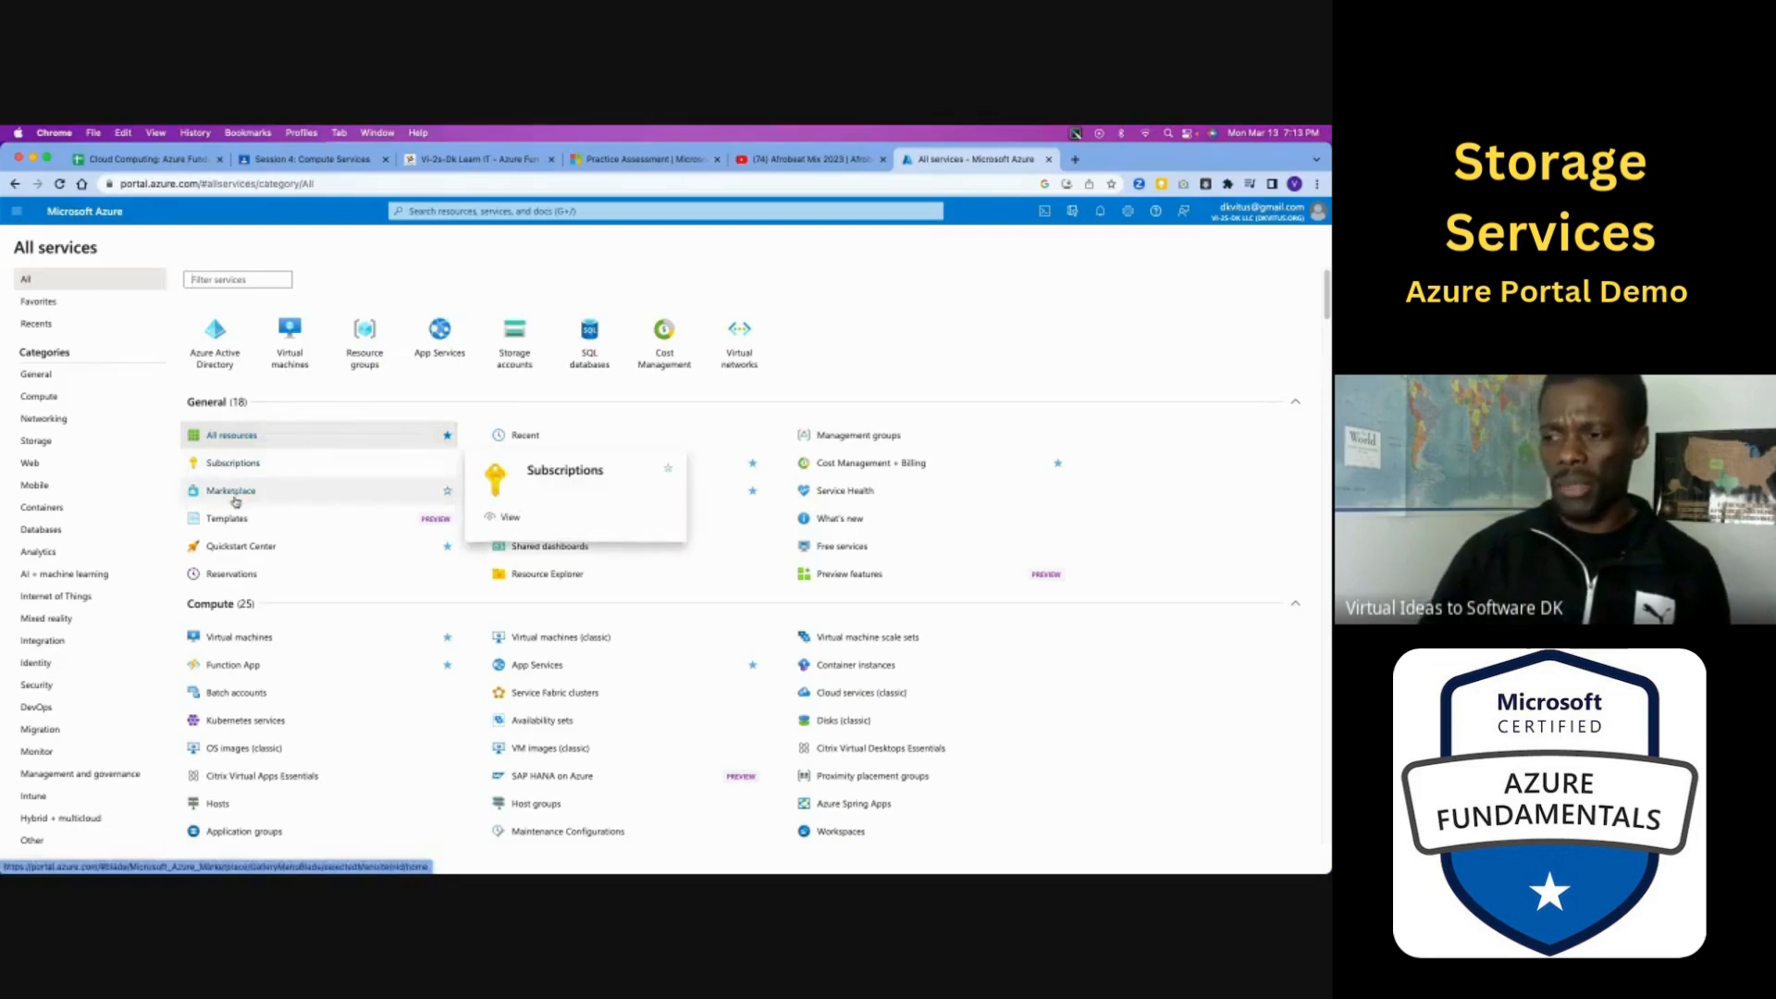
mouse_move(235, 502)
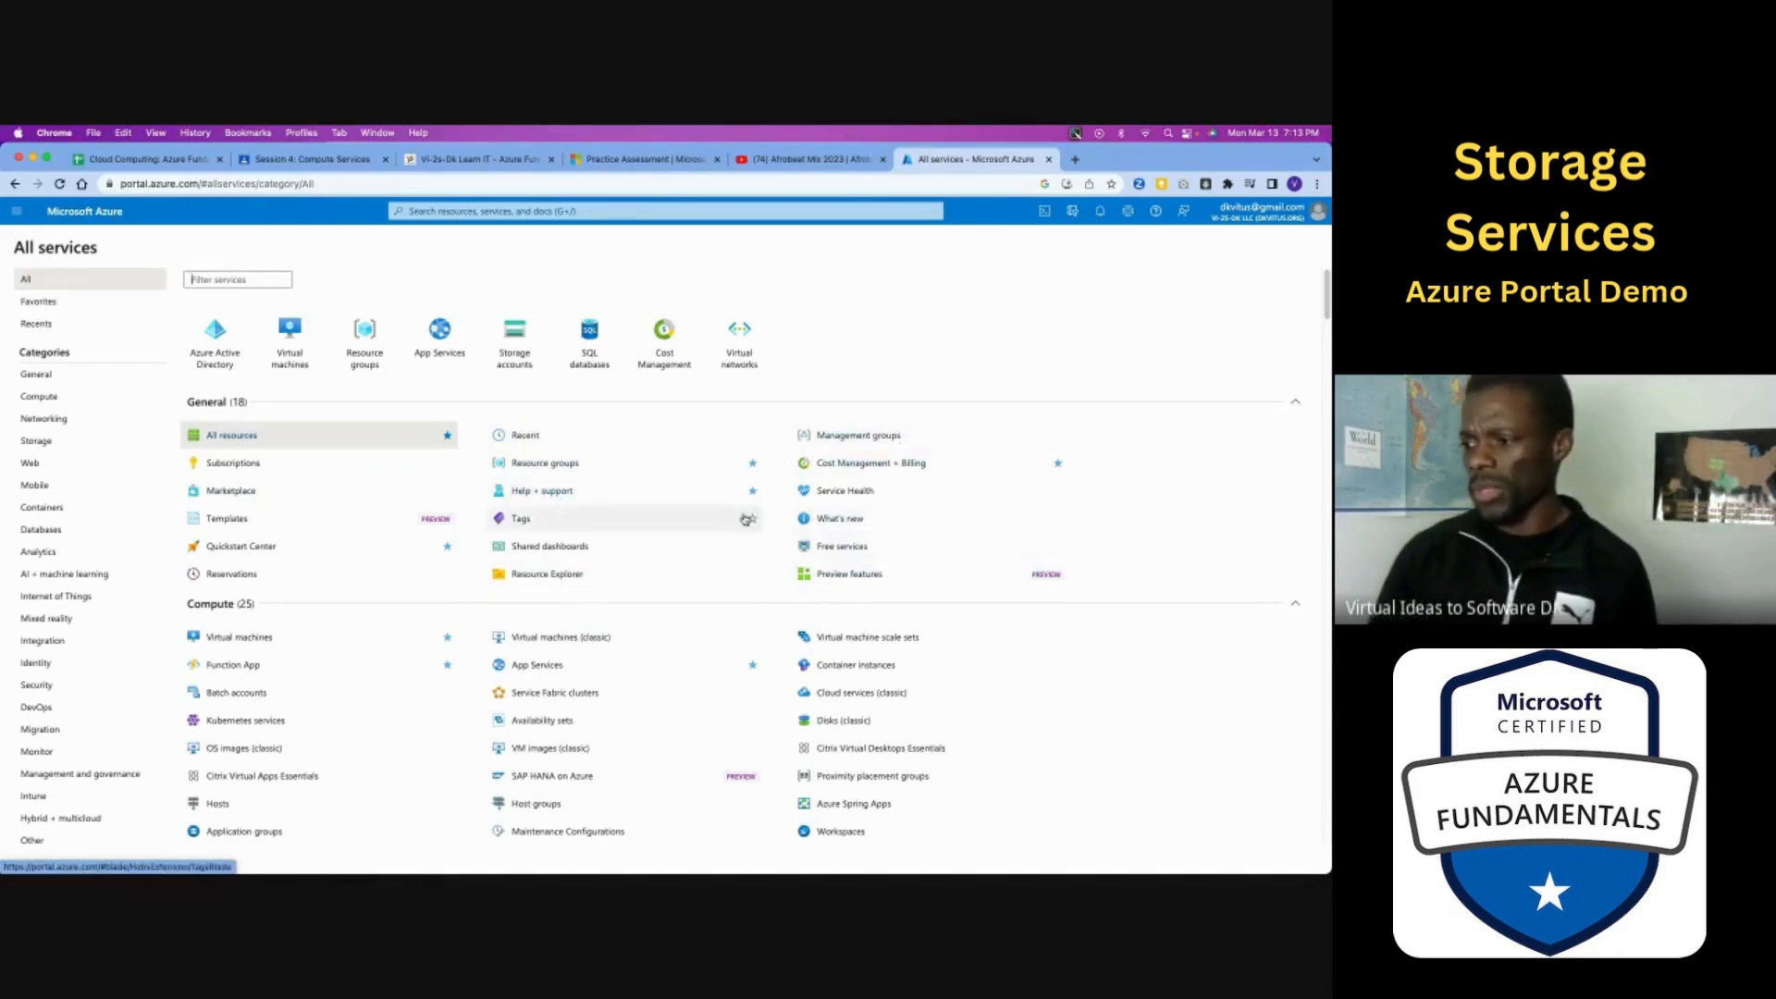
mouse_move(694, 474)
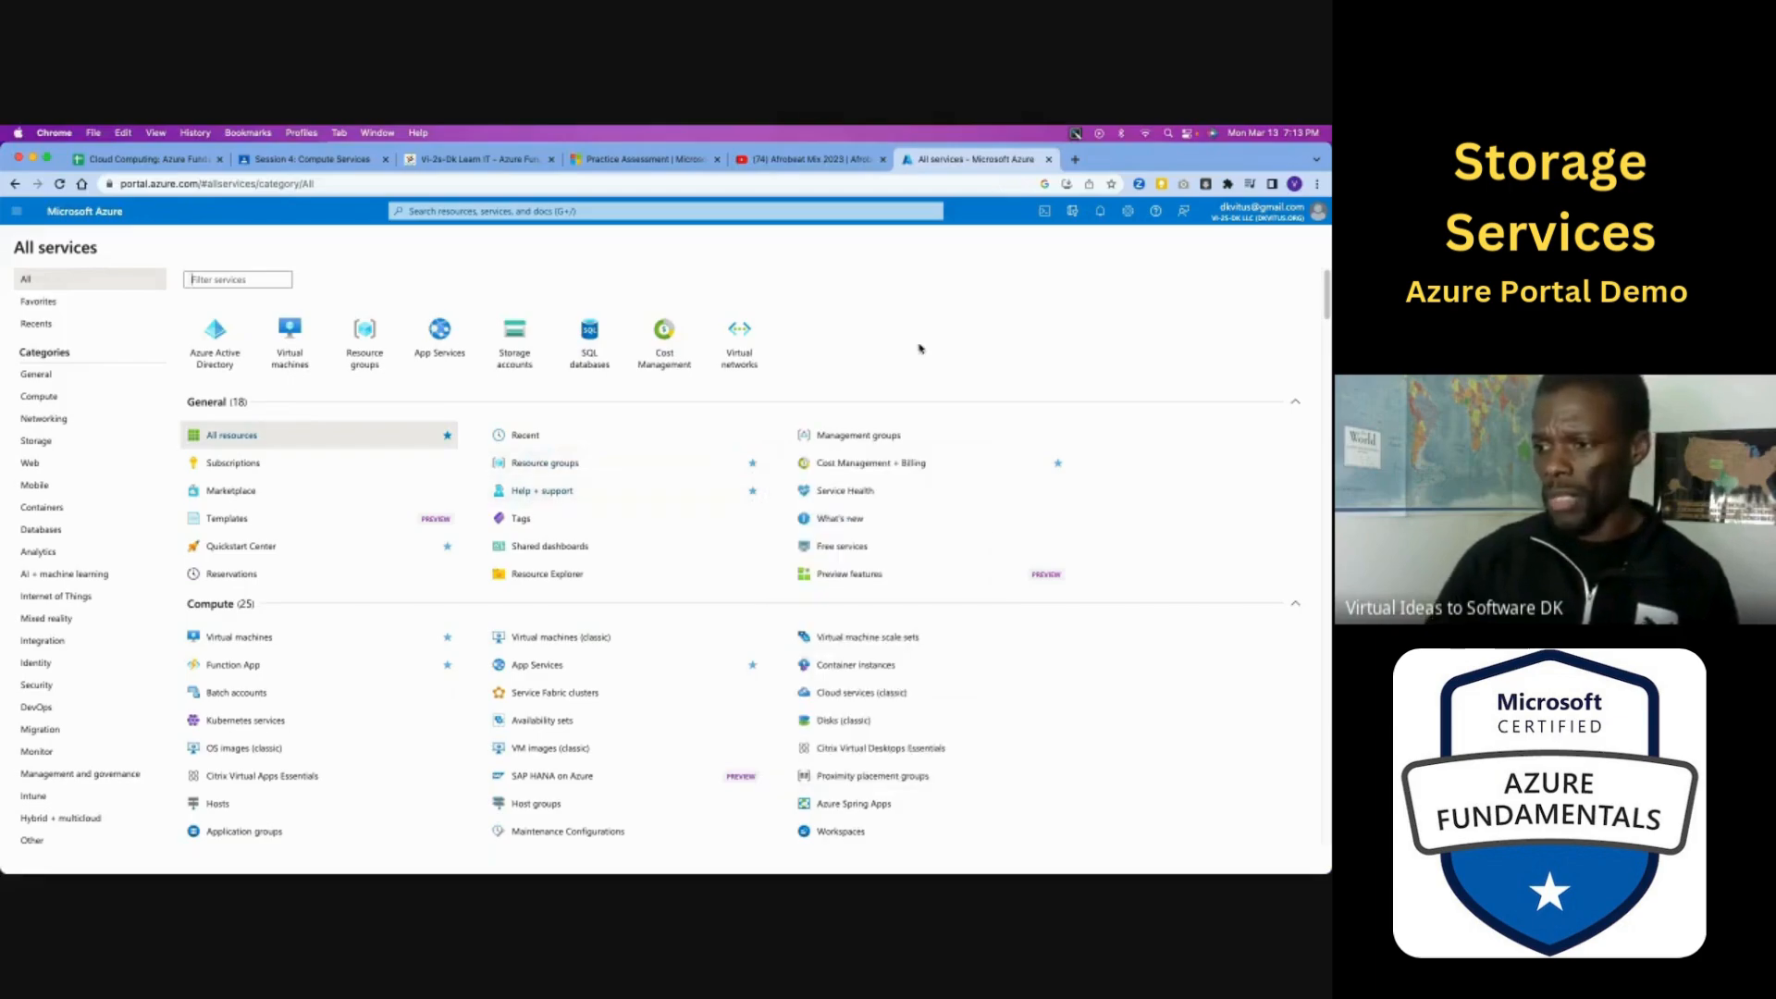
- Collapse the General and Compute groups while reviewing the Compute and Networking services
click(1297, 403)
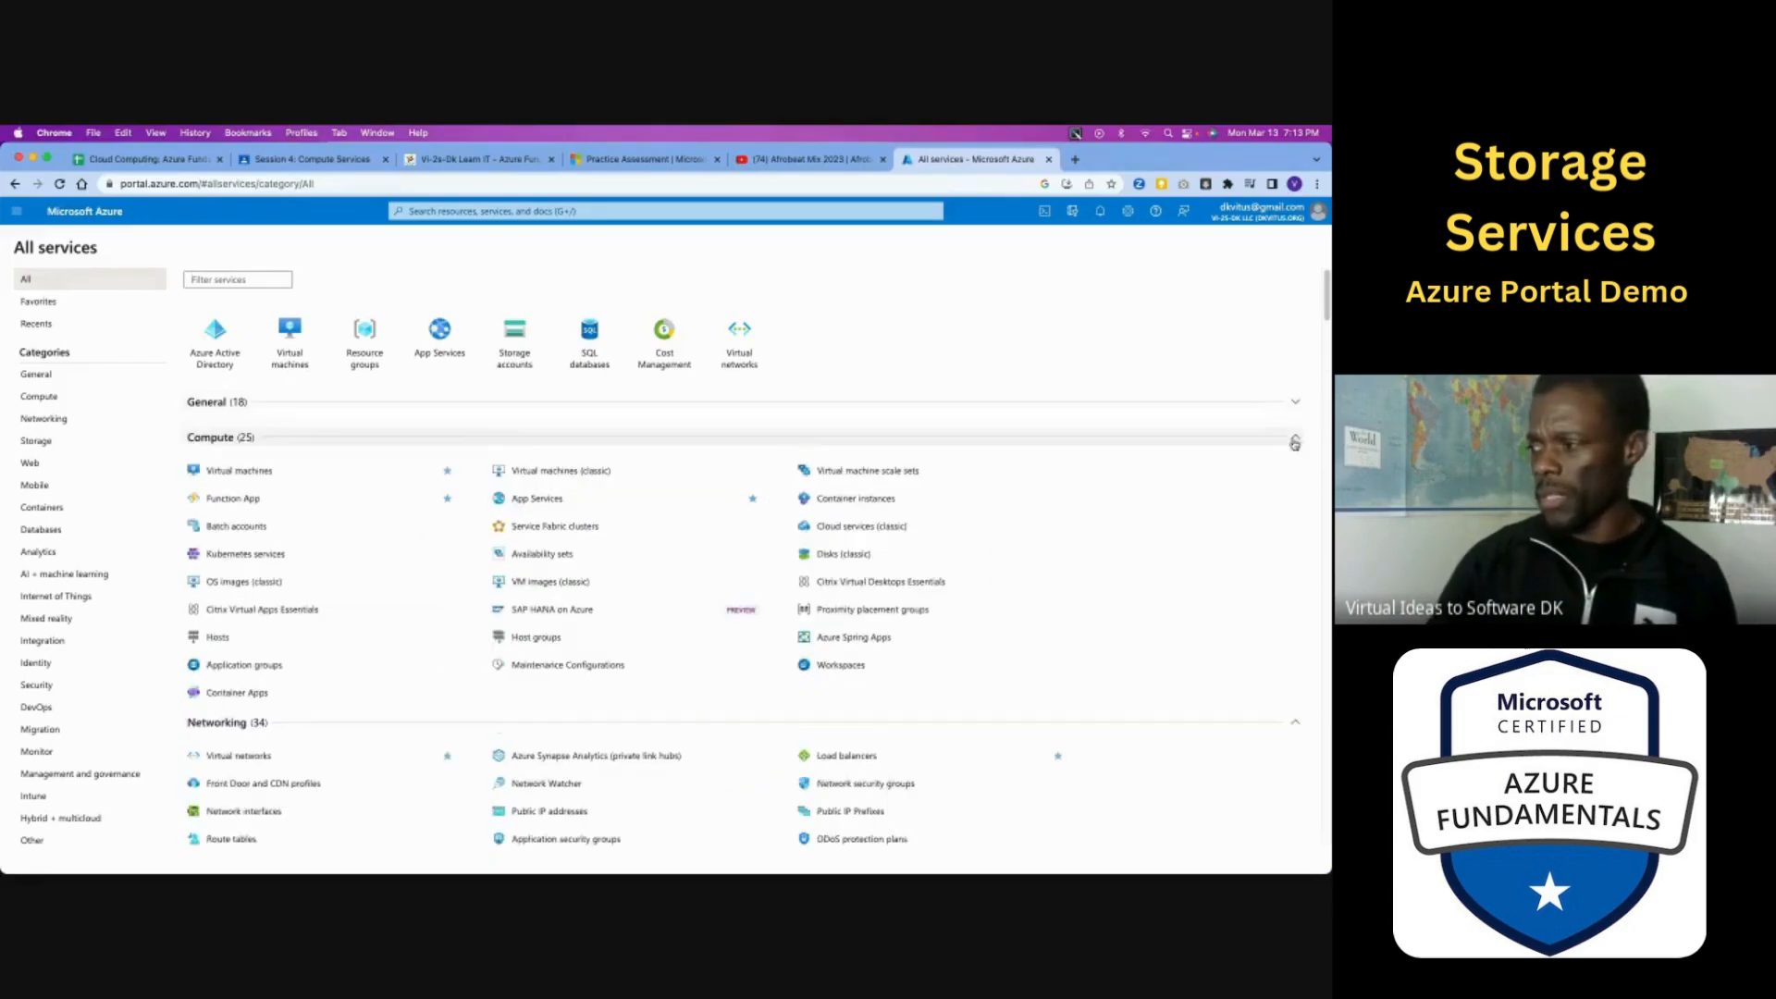
click(1296, 442)
click(1295, 441)
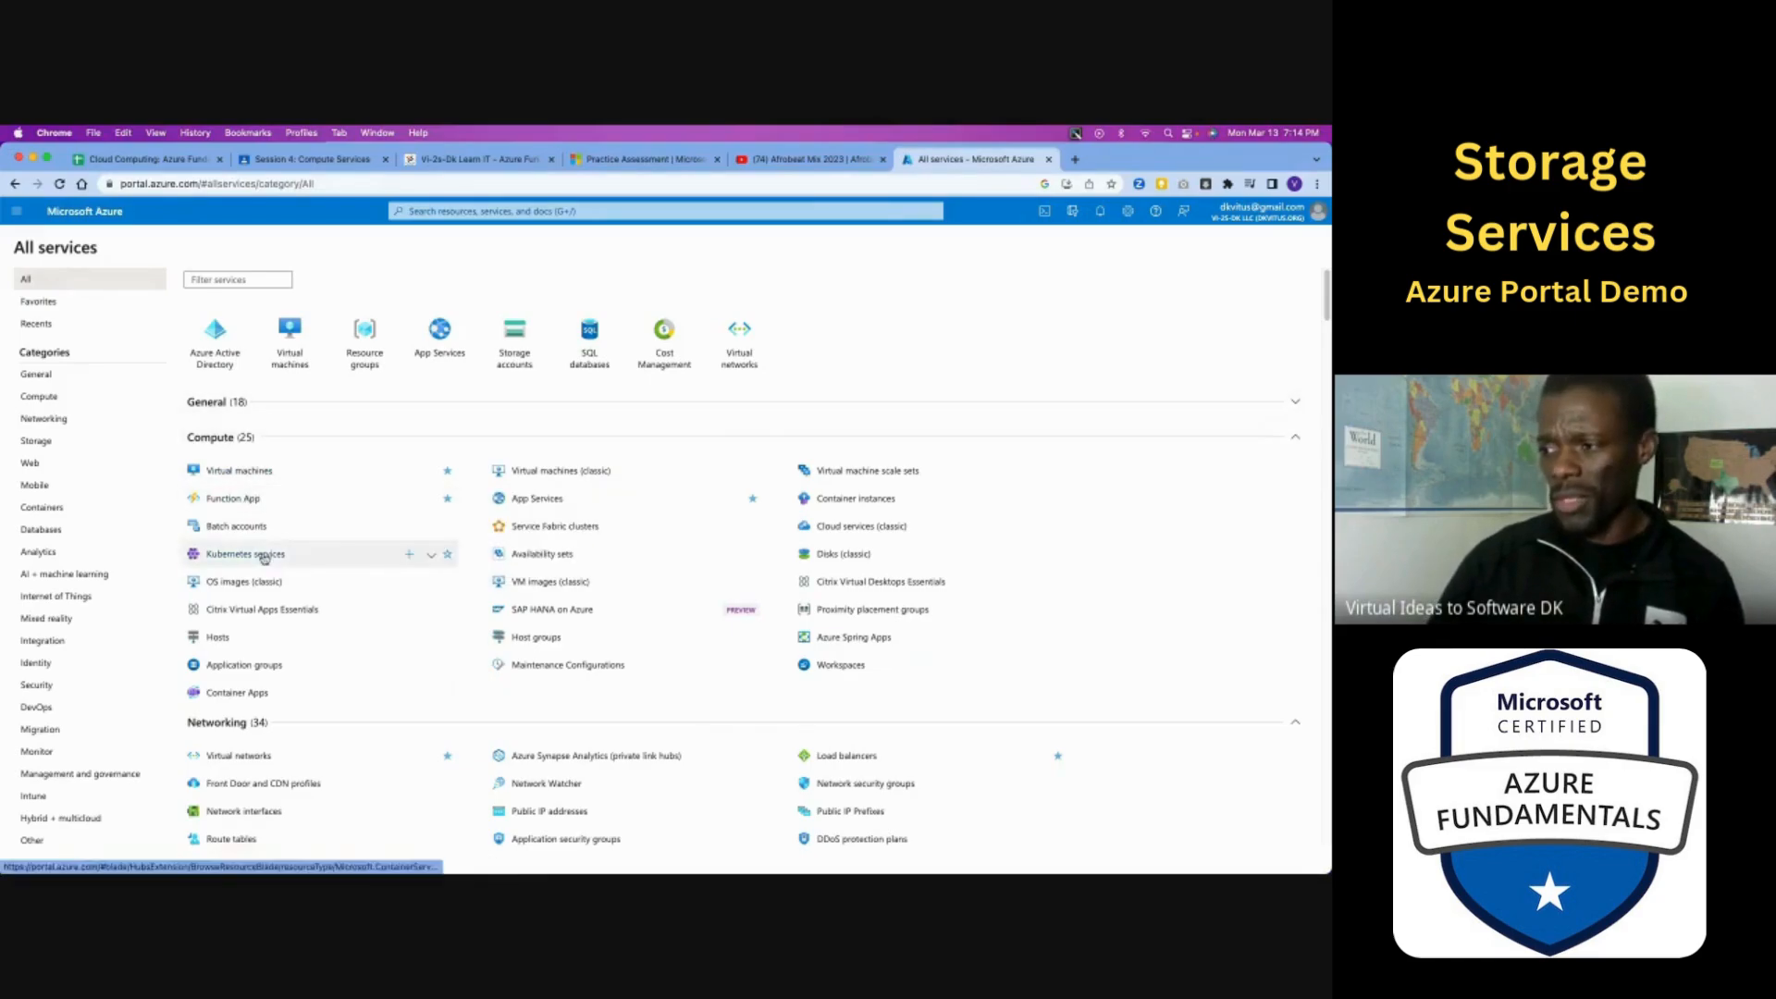
mouse_move(831, 506)
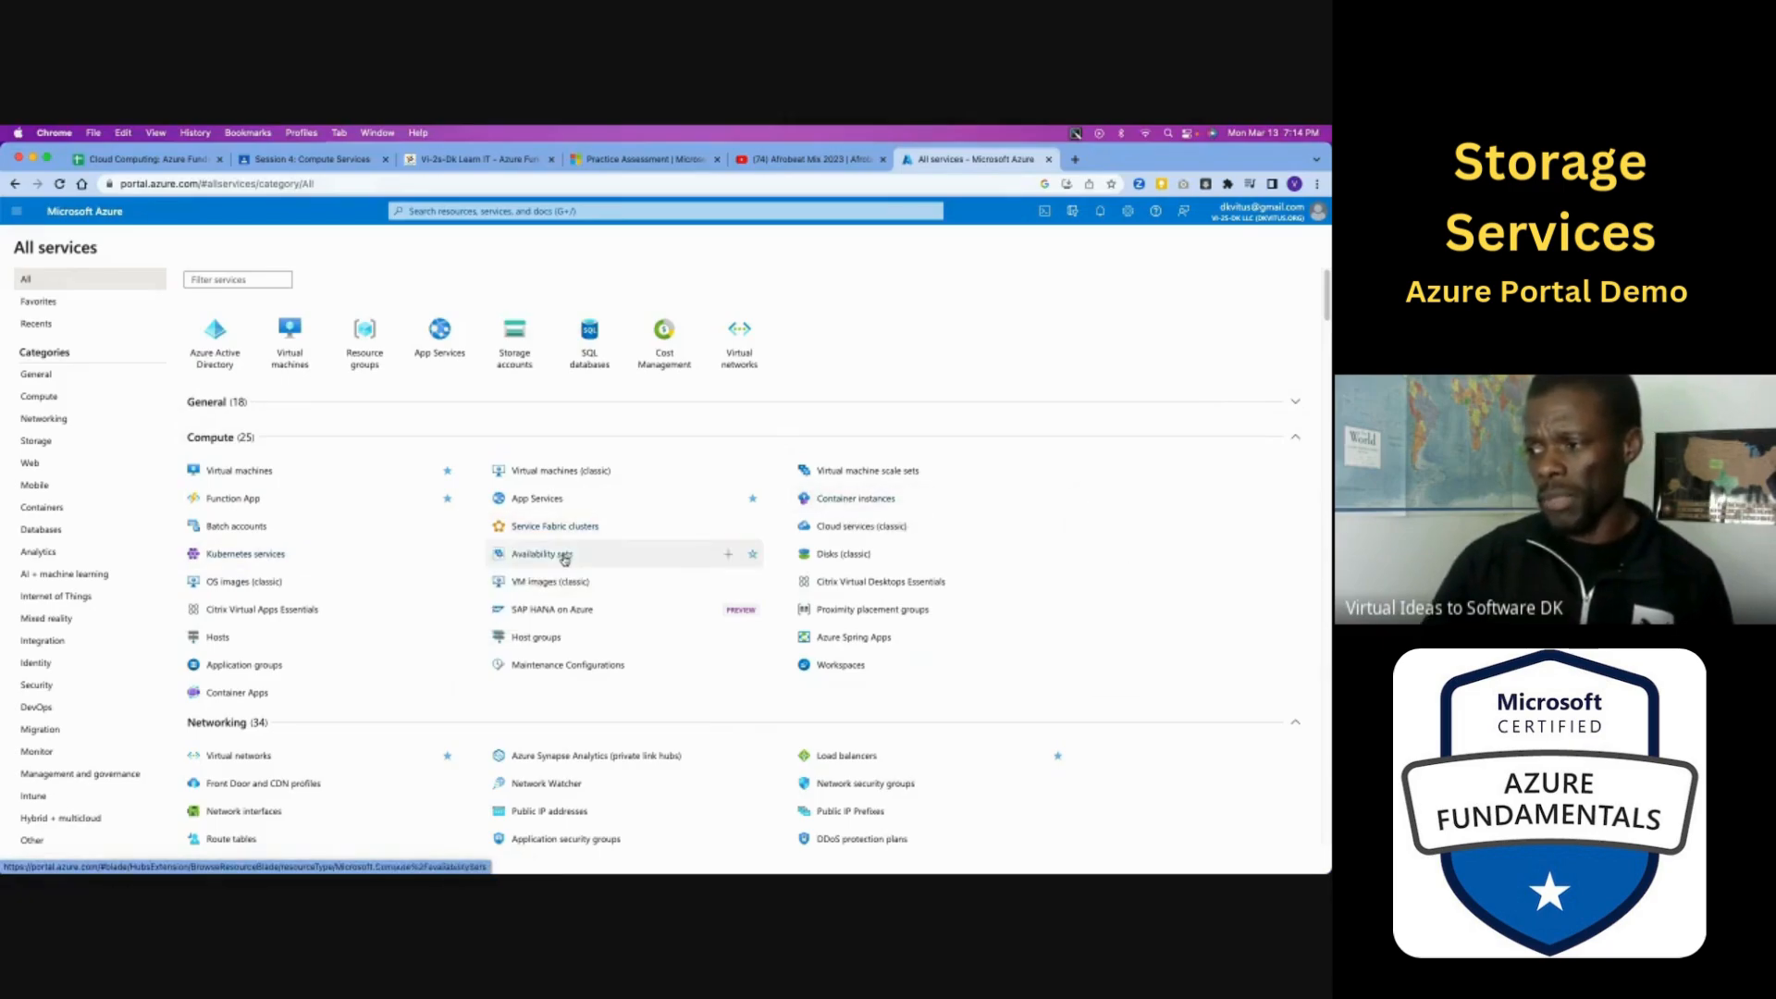
mouse_move(564, 559)
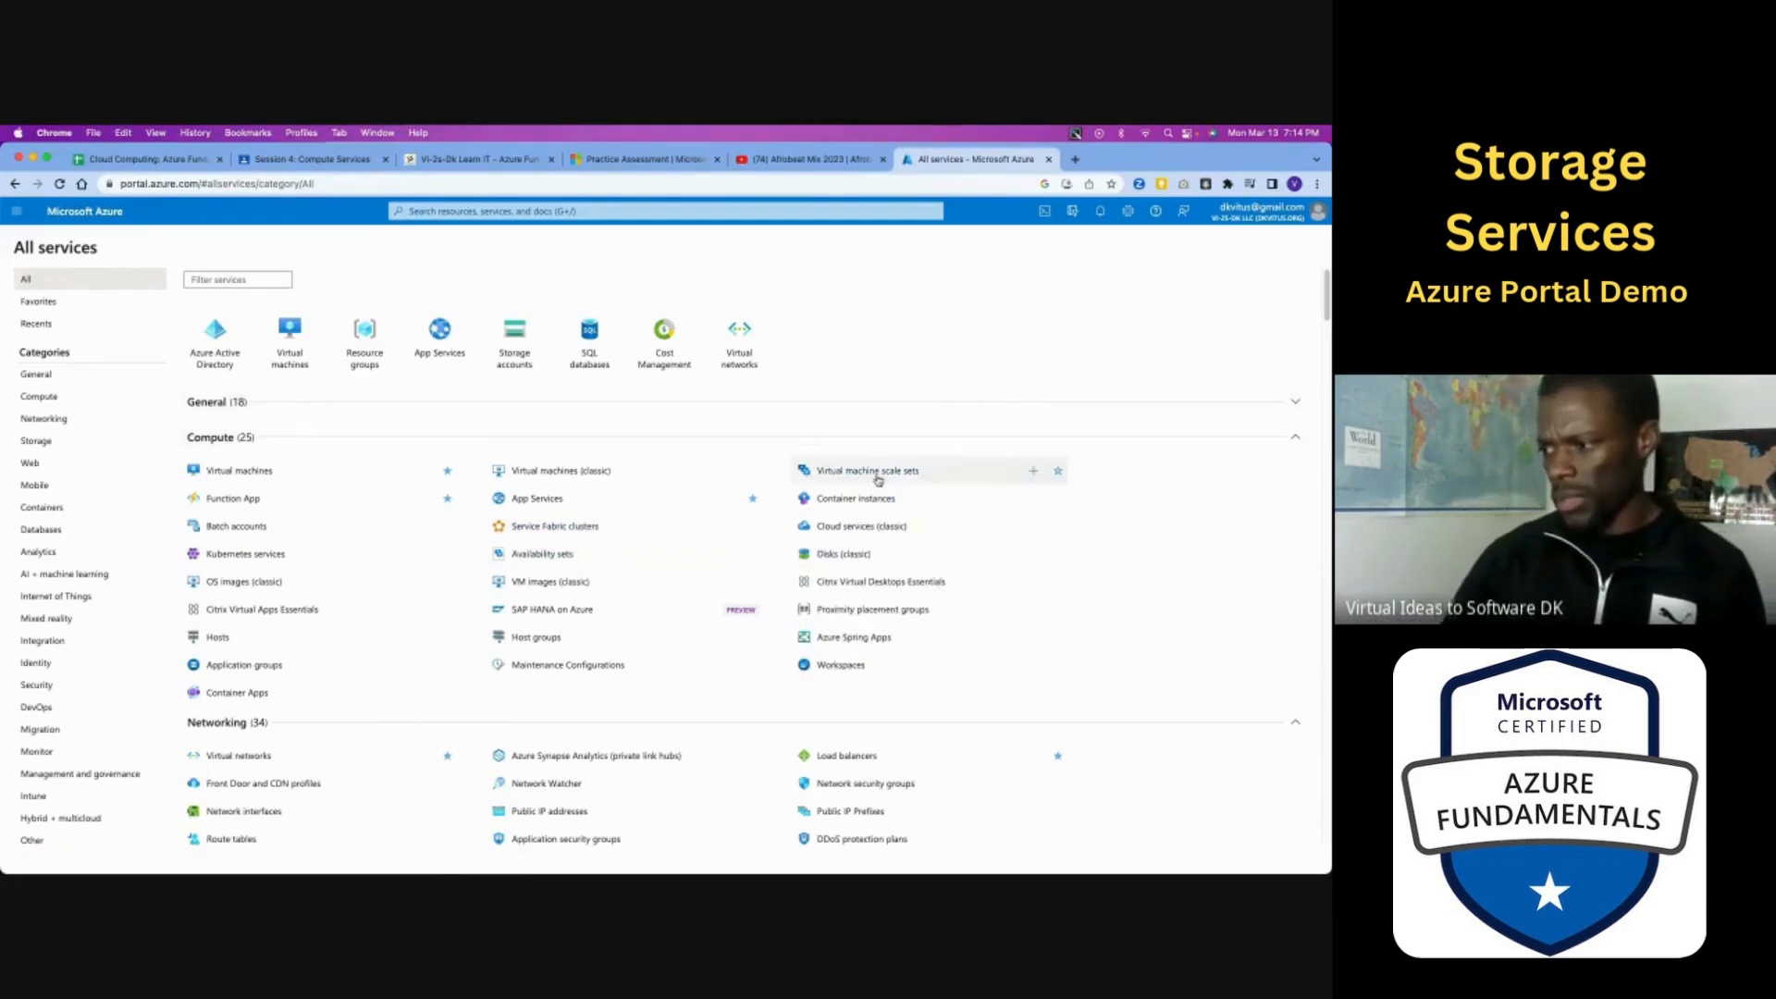
mouse_move(980, 470)
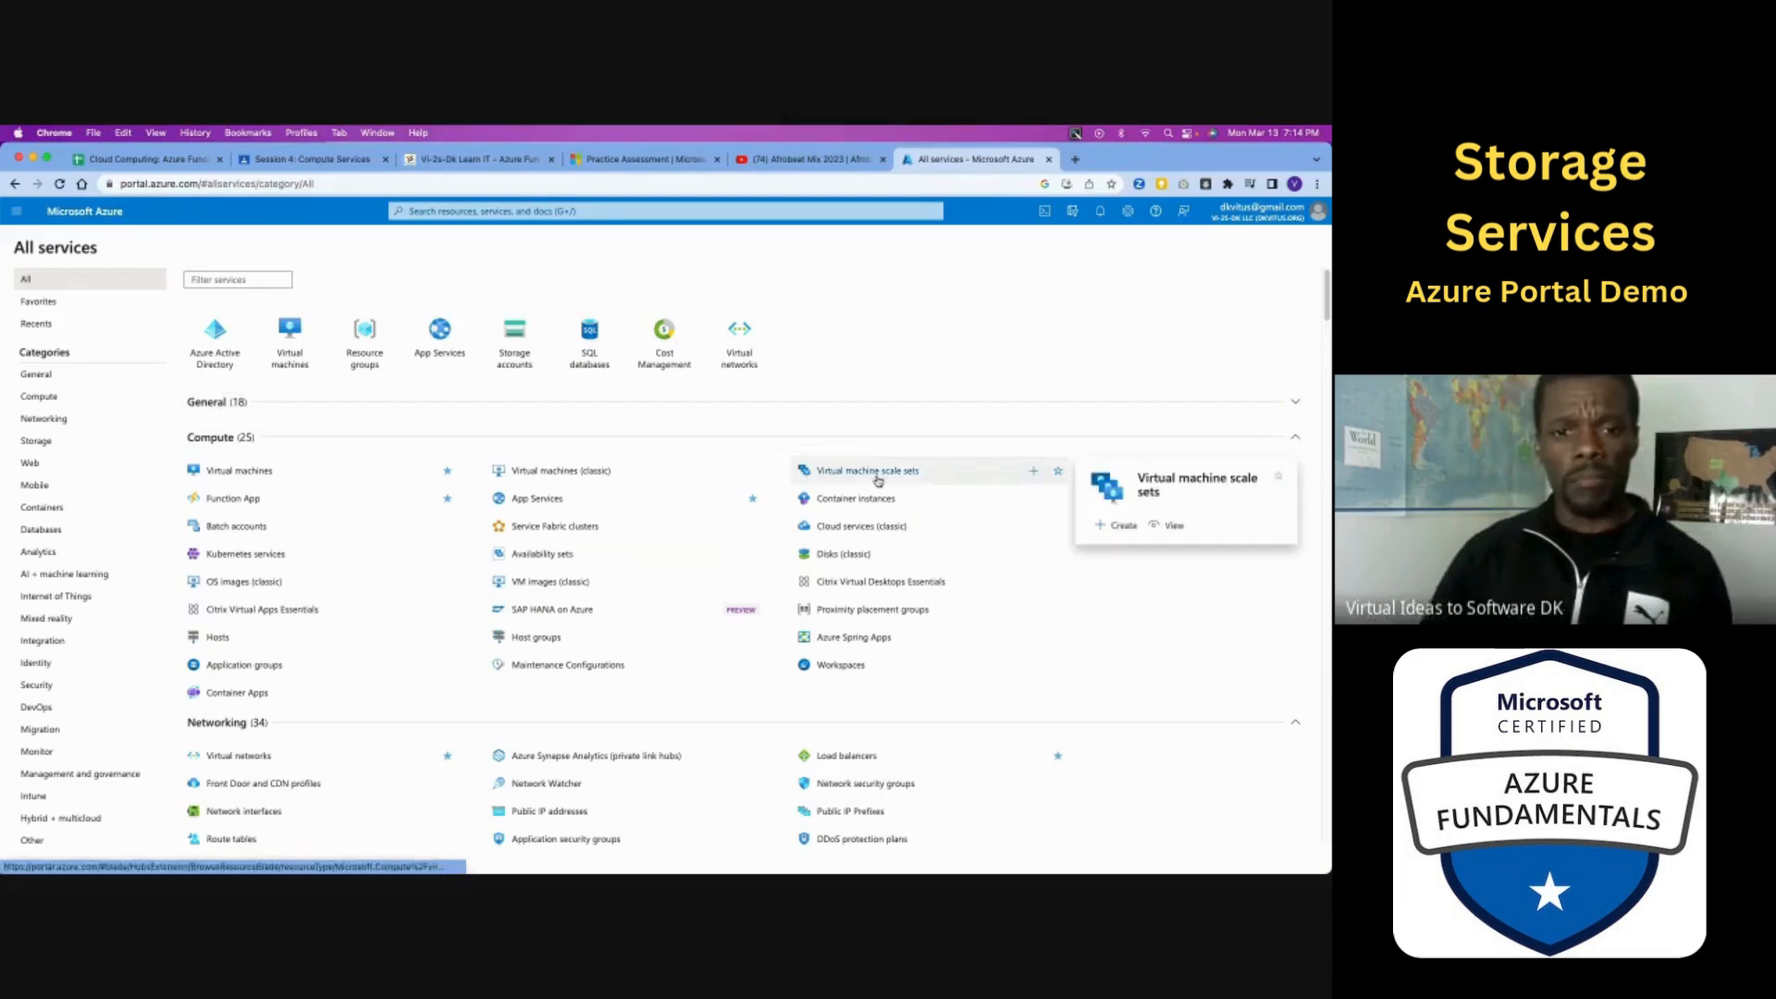
click(1297, 439)
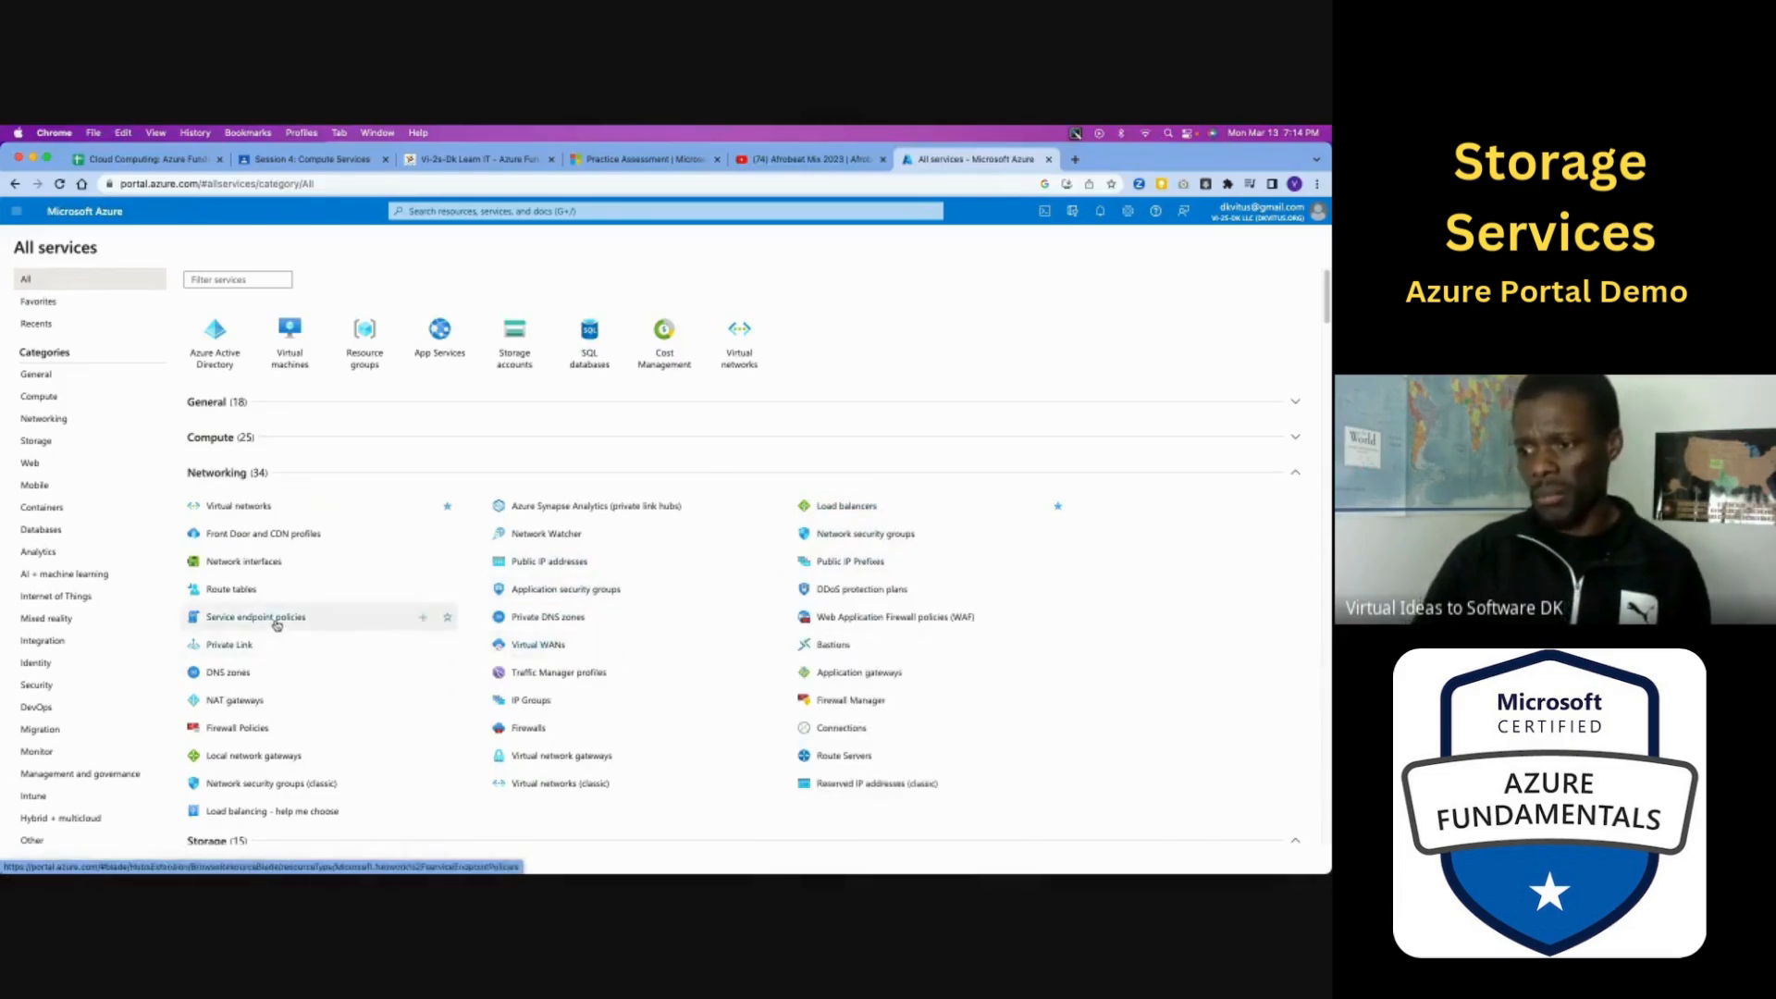
mouse_move(277, 625)
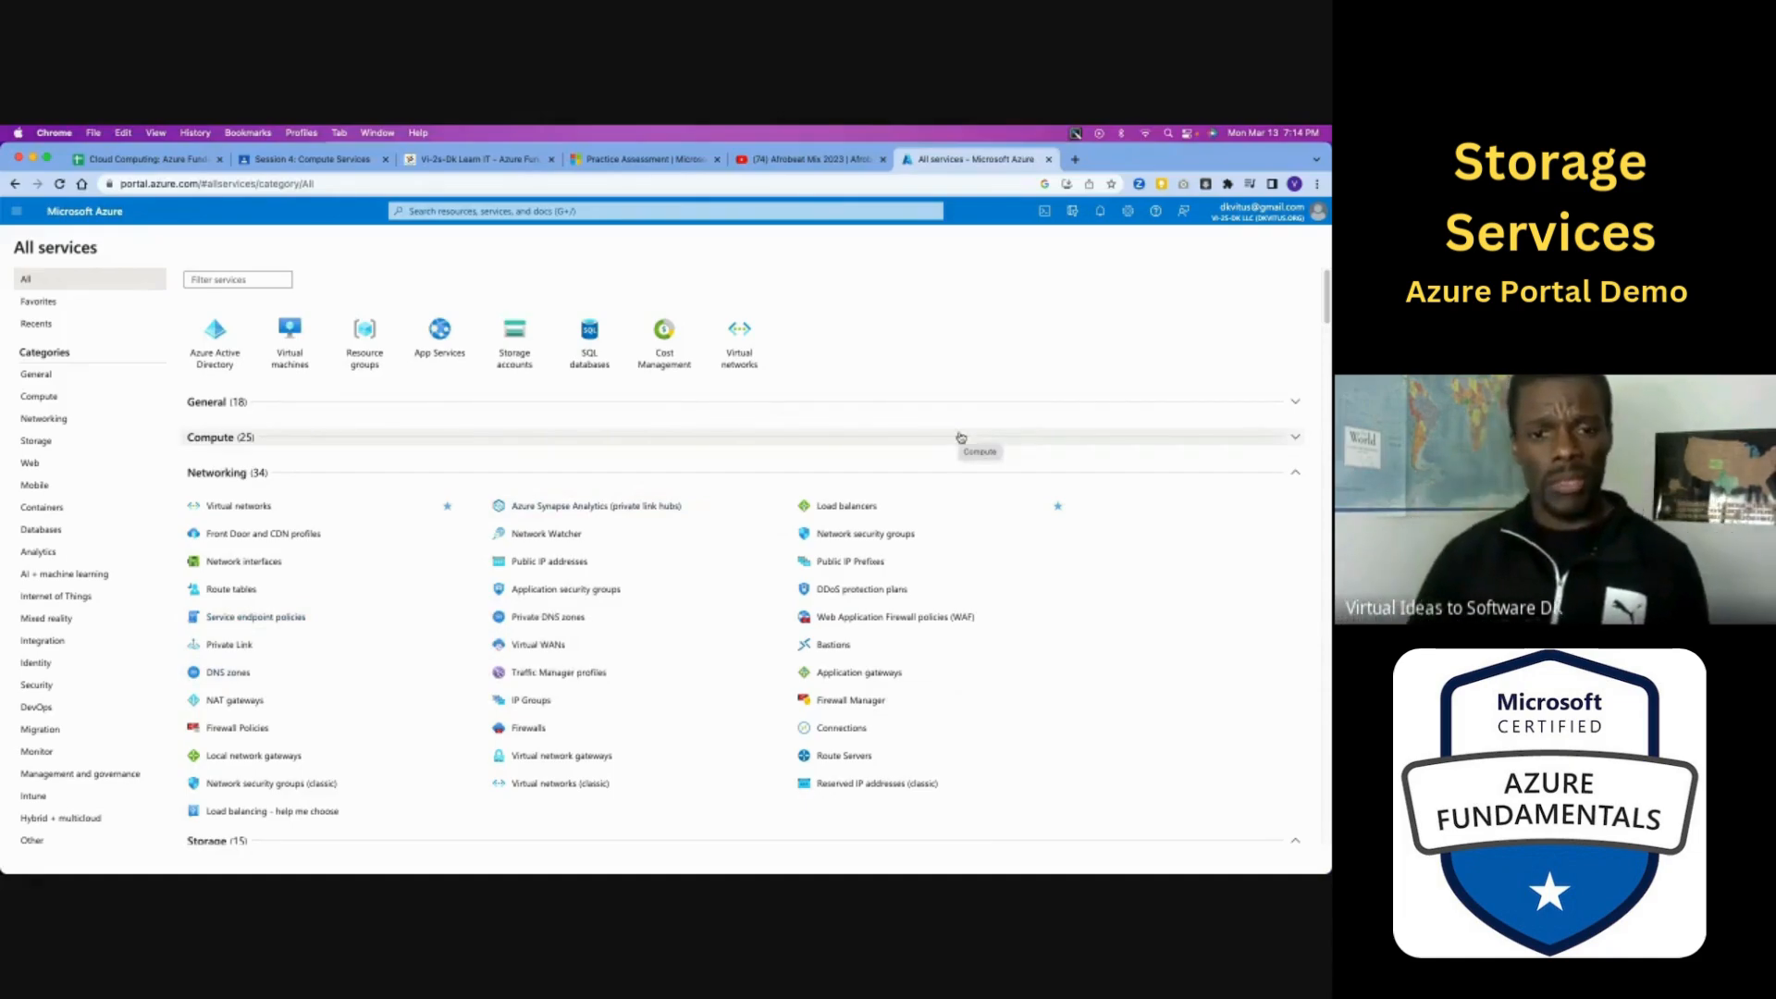
- Collapse the Networking group and examine the Storage services, including Data Lake Storage Gen1, Azure Data Box and Data Shares
click(1296, 475)
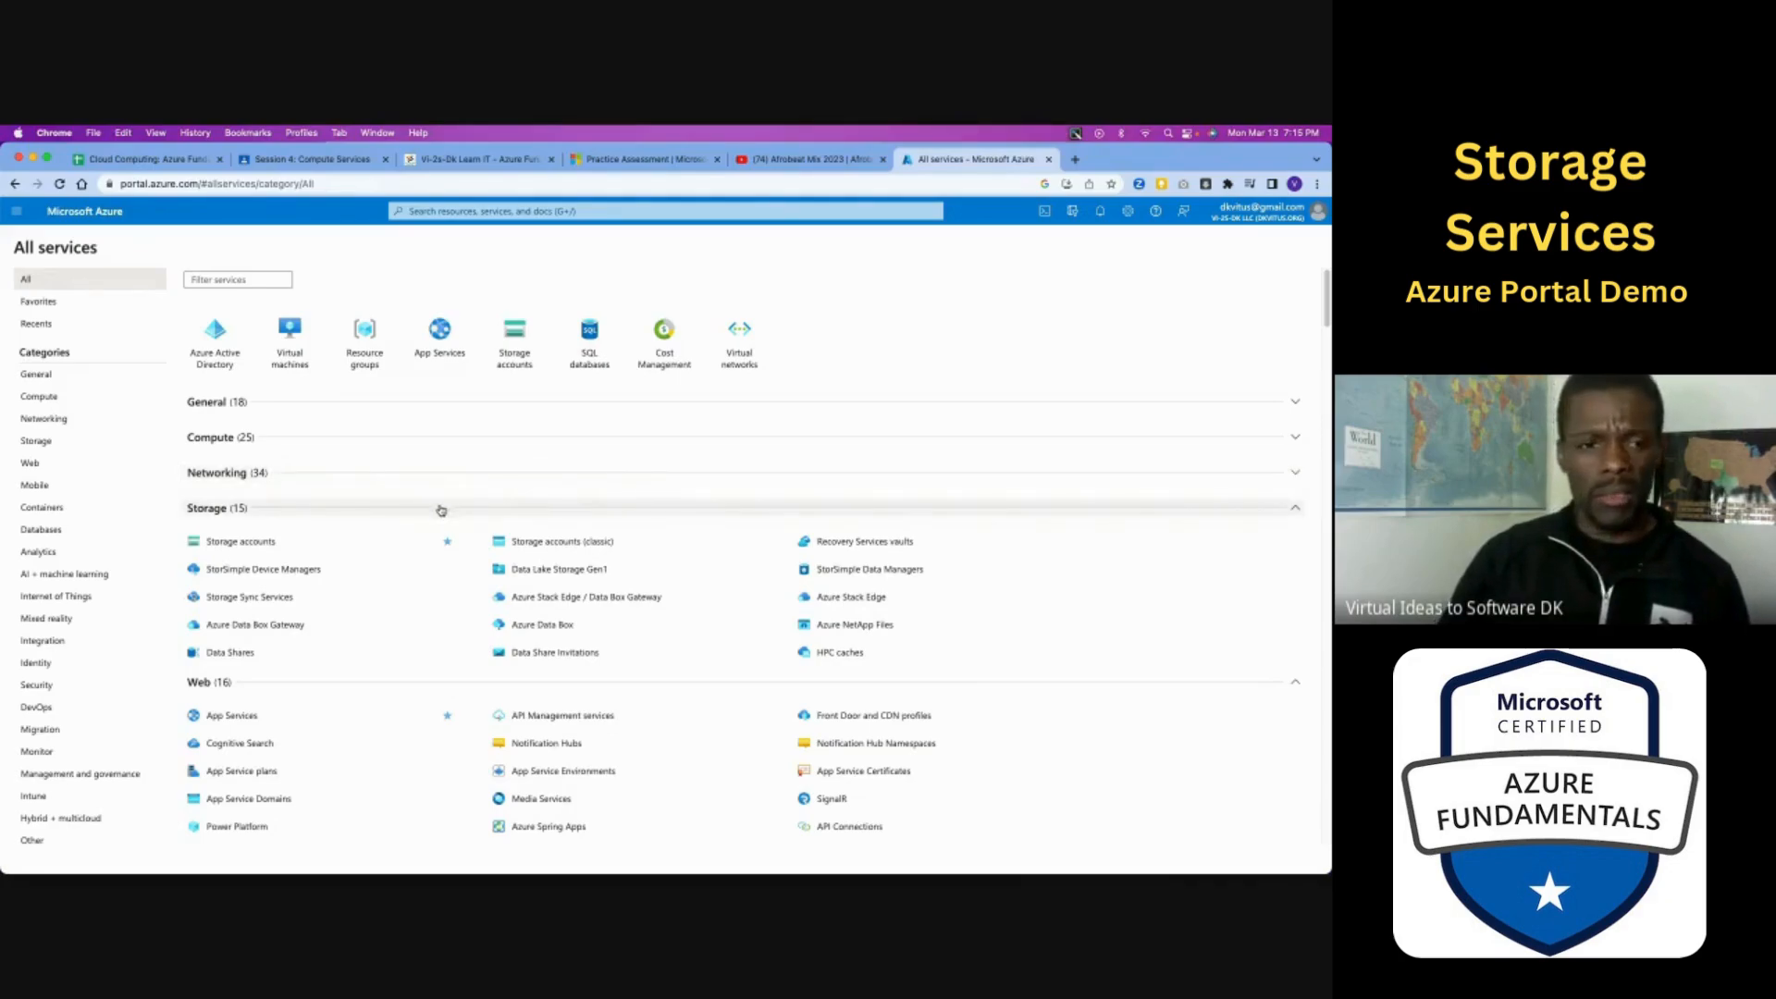
mouse_move(329, 549)
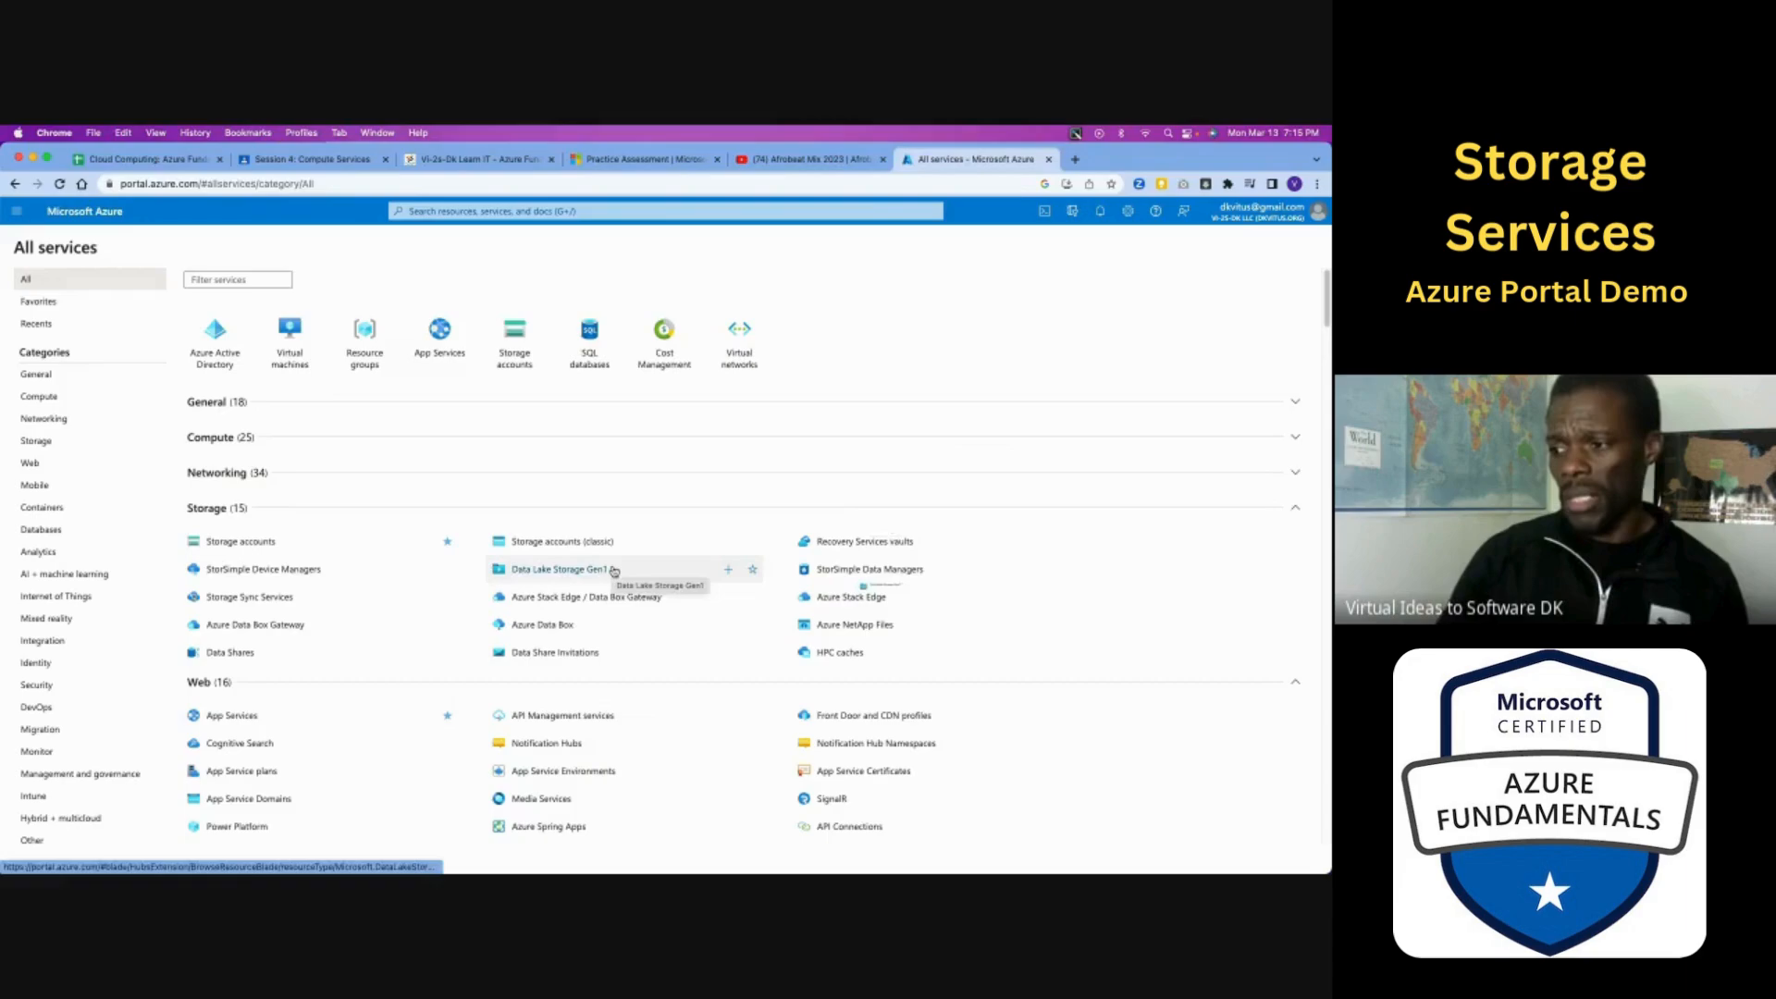
mouse_move(614, 571)
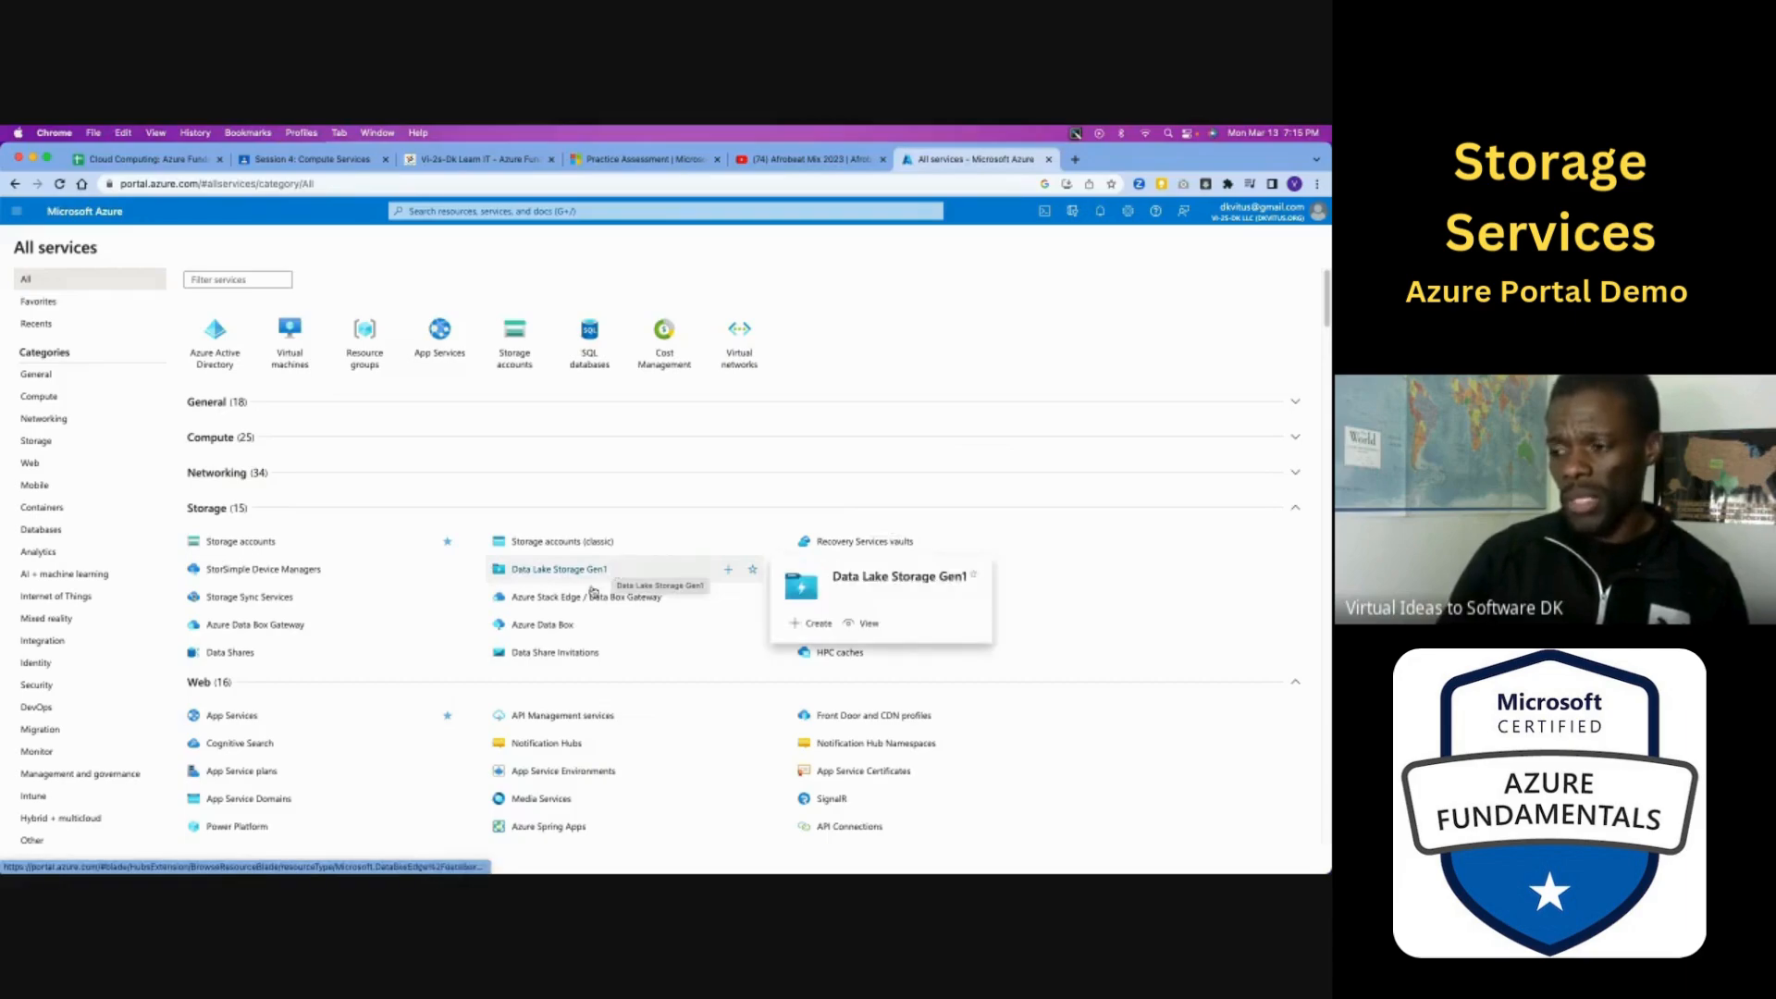
mouse_move(581, 630)
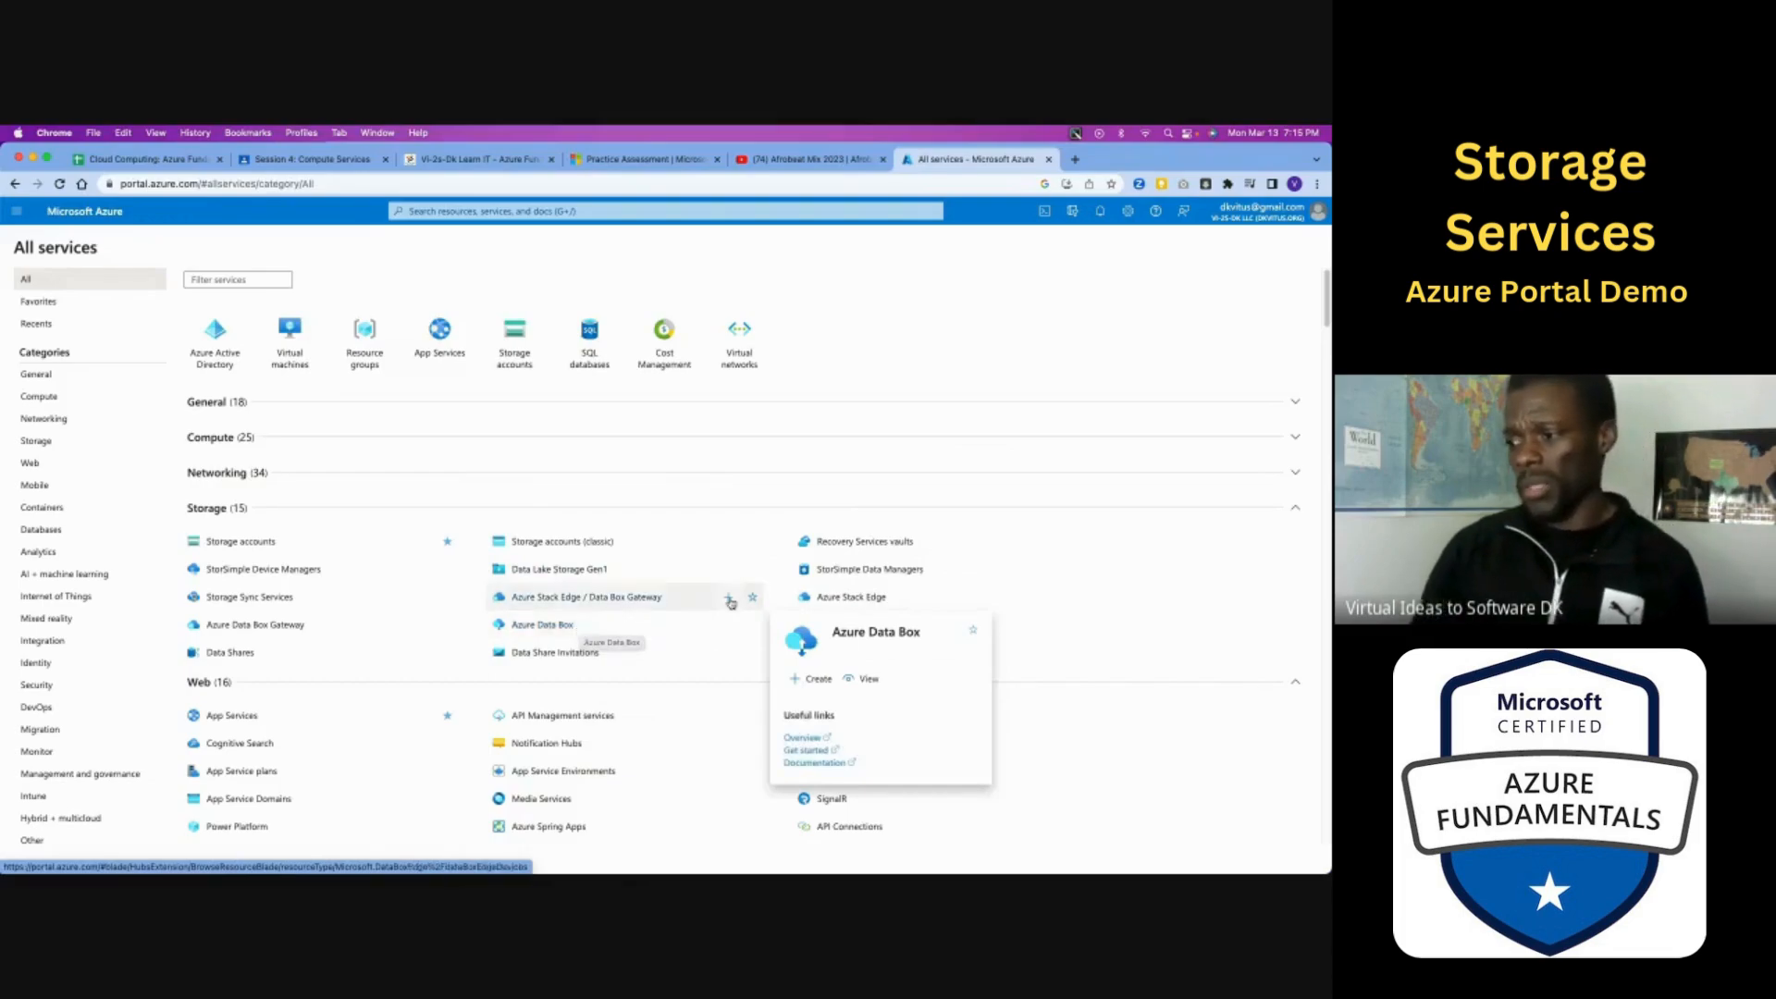
mouse_move(962, 563)
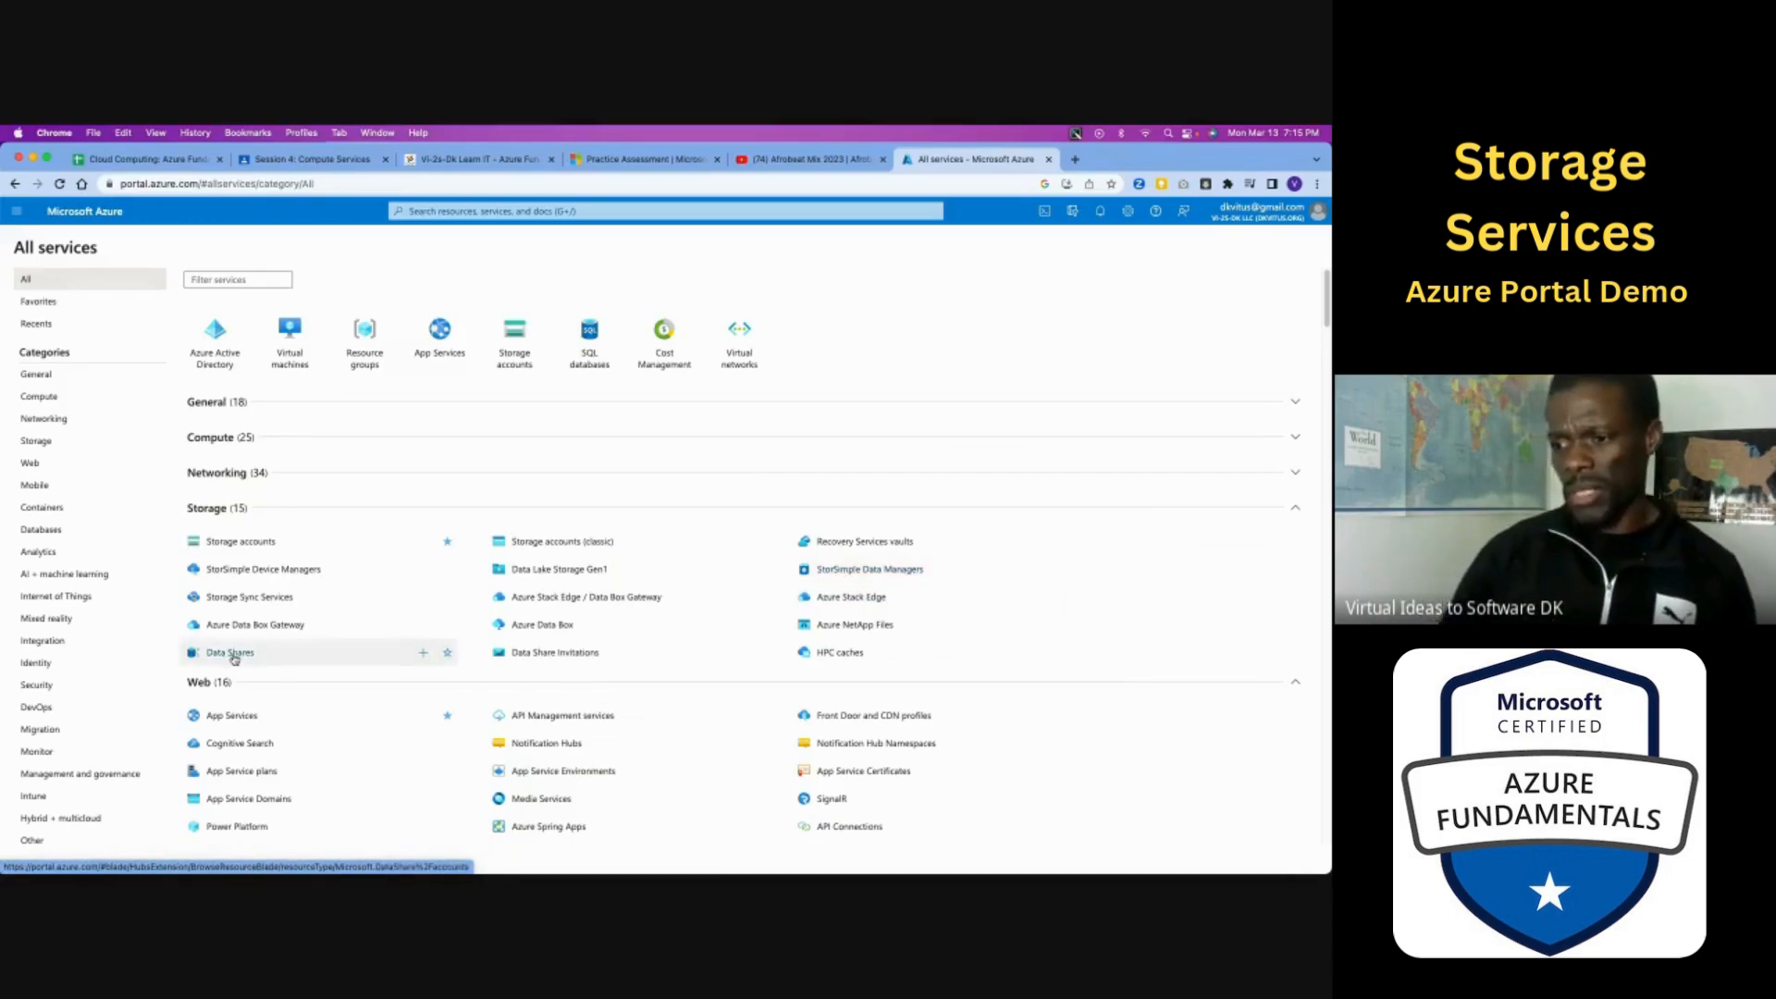
mouse_move(234, 659)
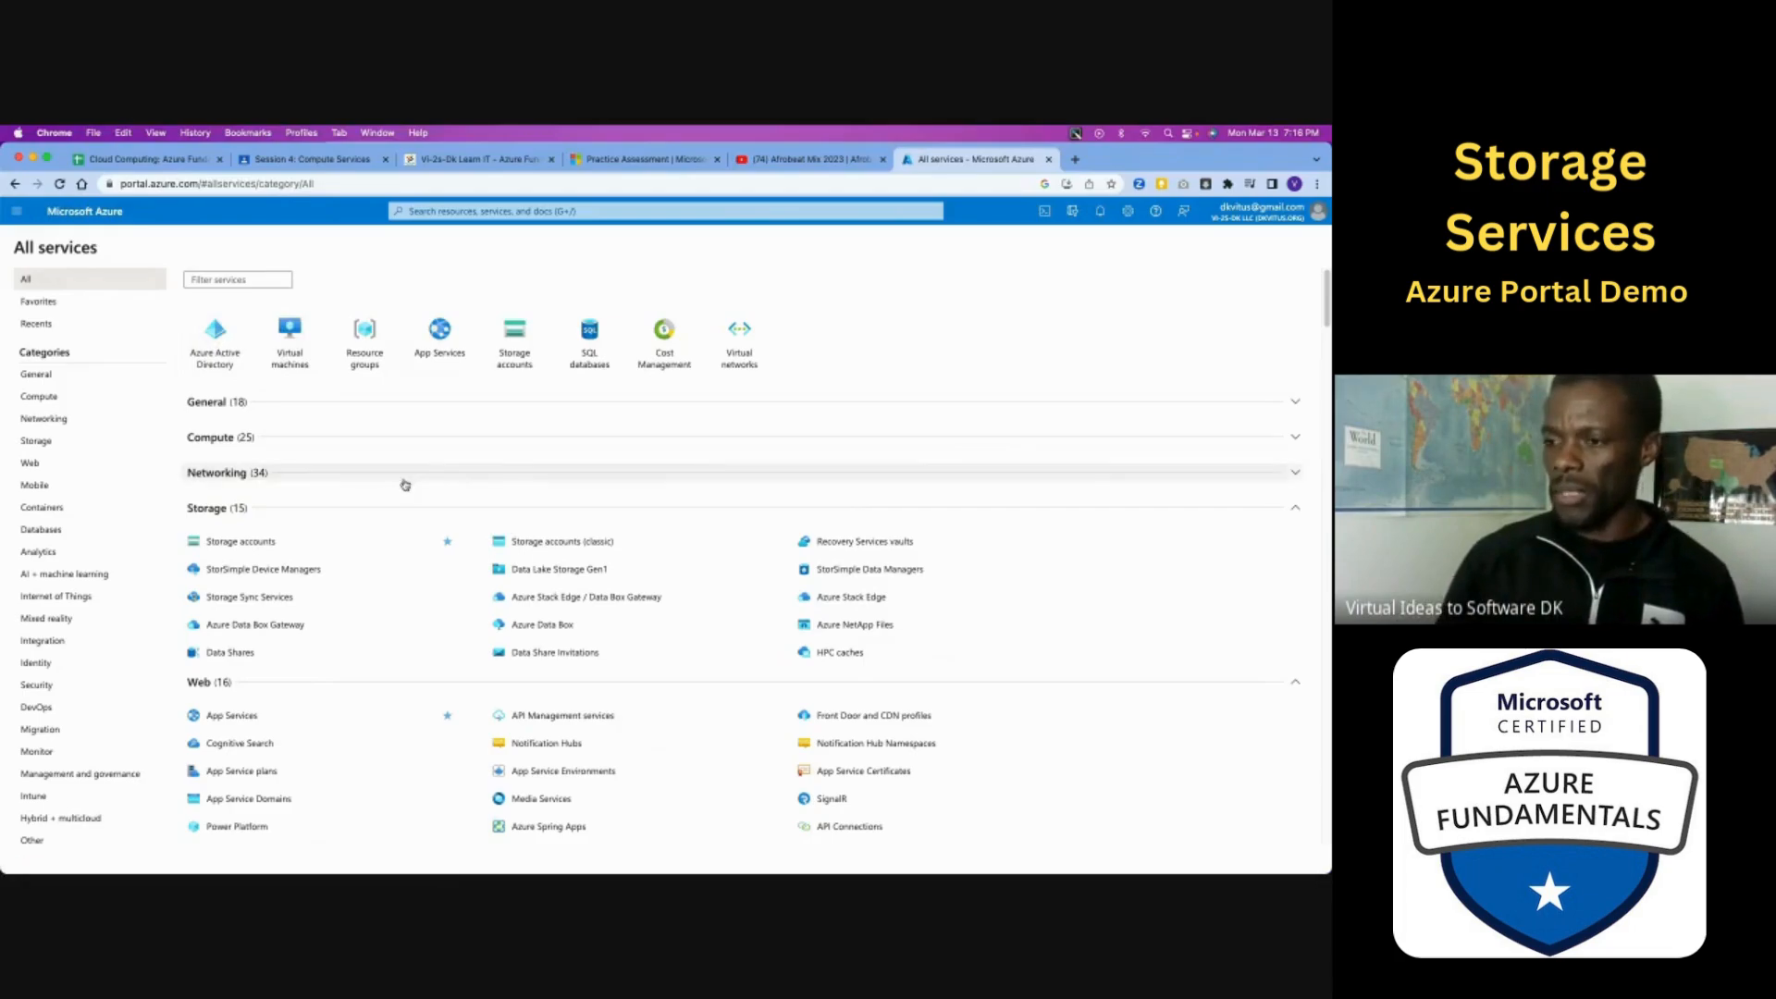
scroll(242, 422, down, 1)
scroll(238, 420, up, 1)
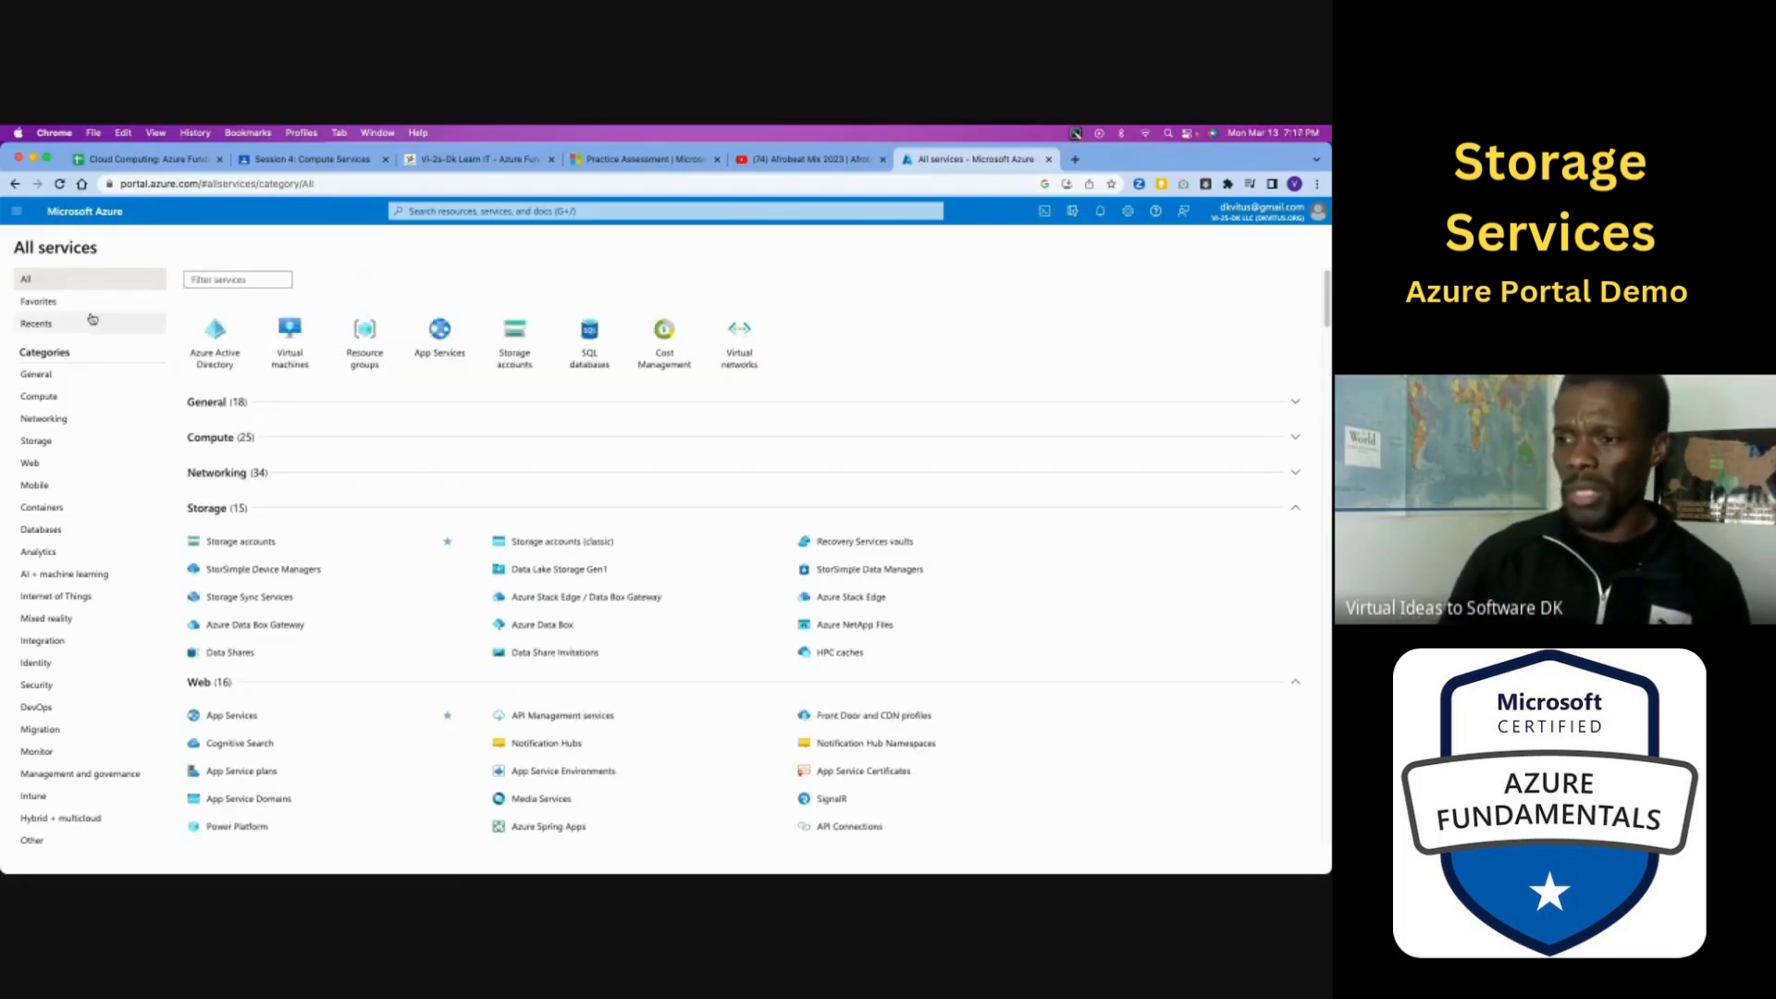
- Start creating a resource and search the marketplace for "blob storage"
click(15, 215)
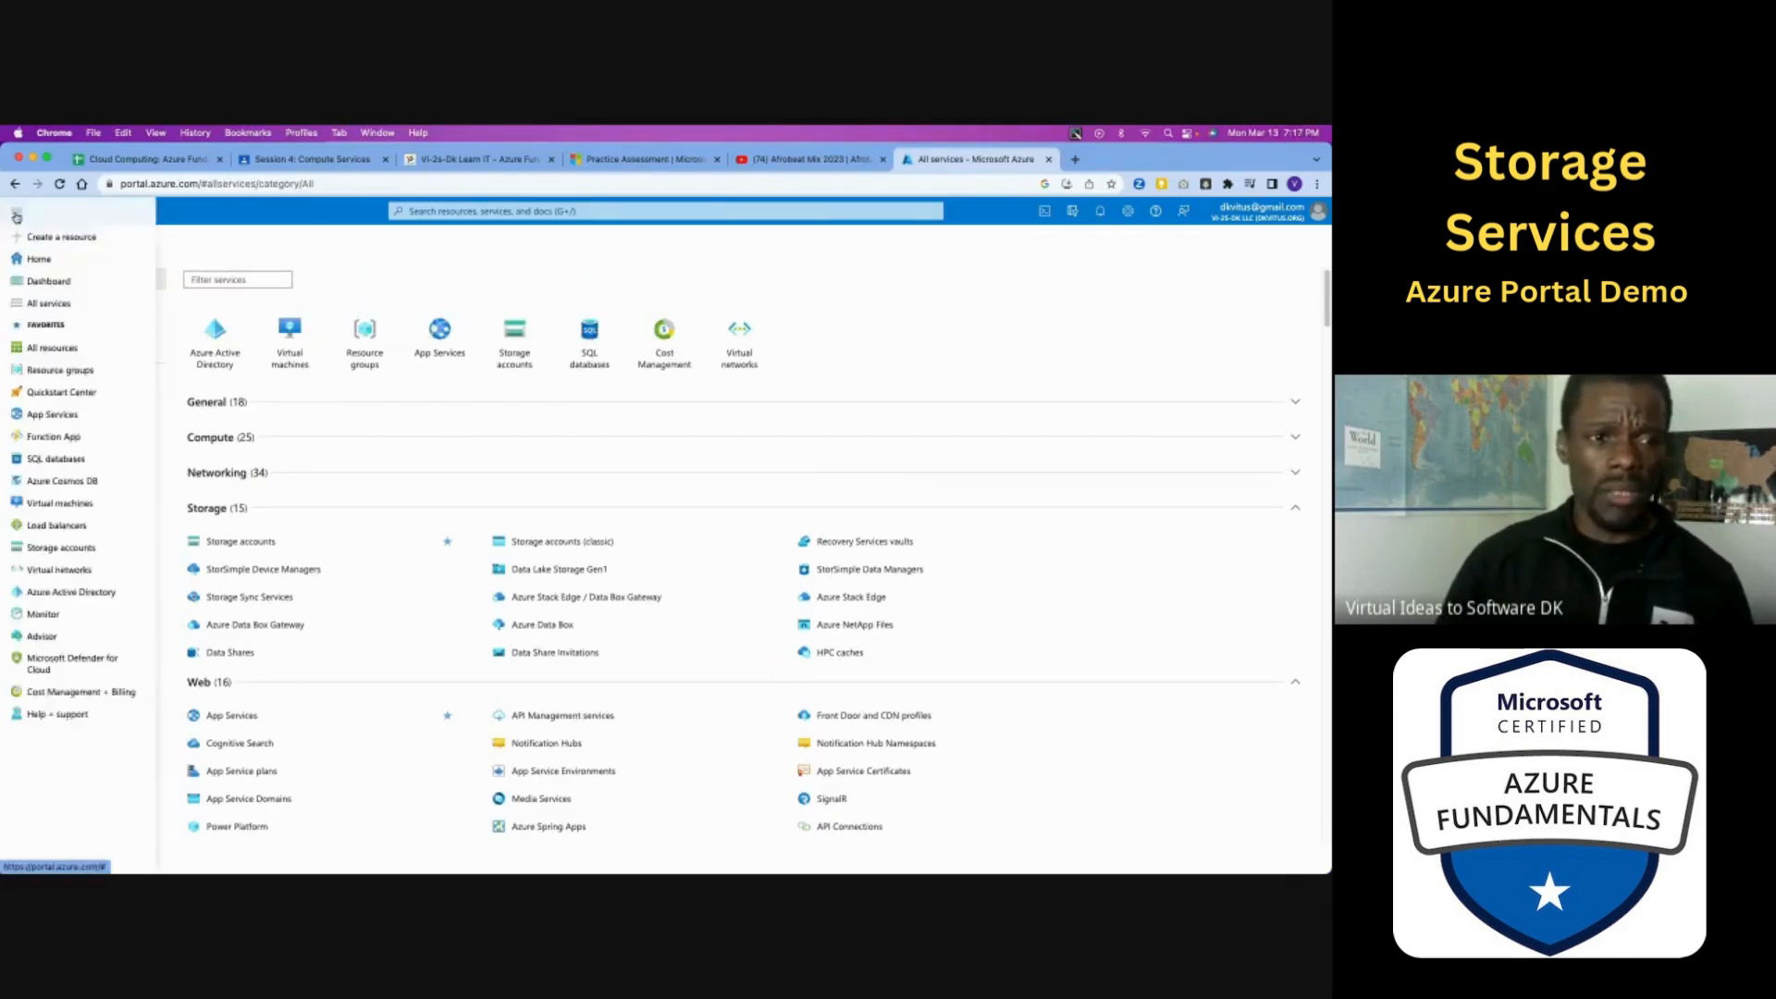
click(72, 238)
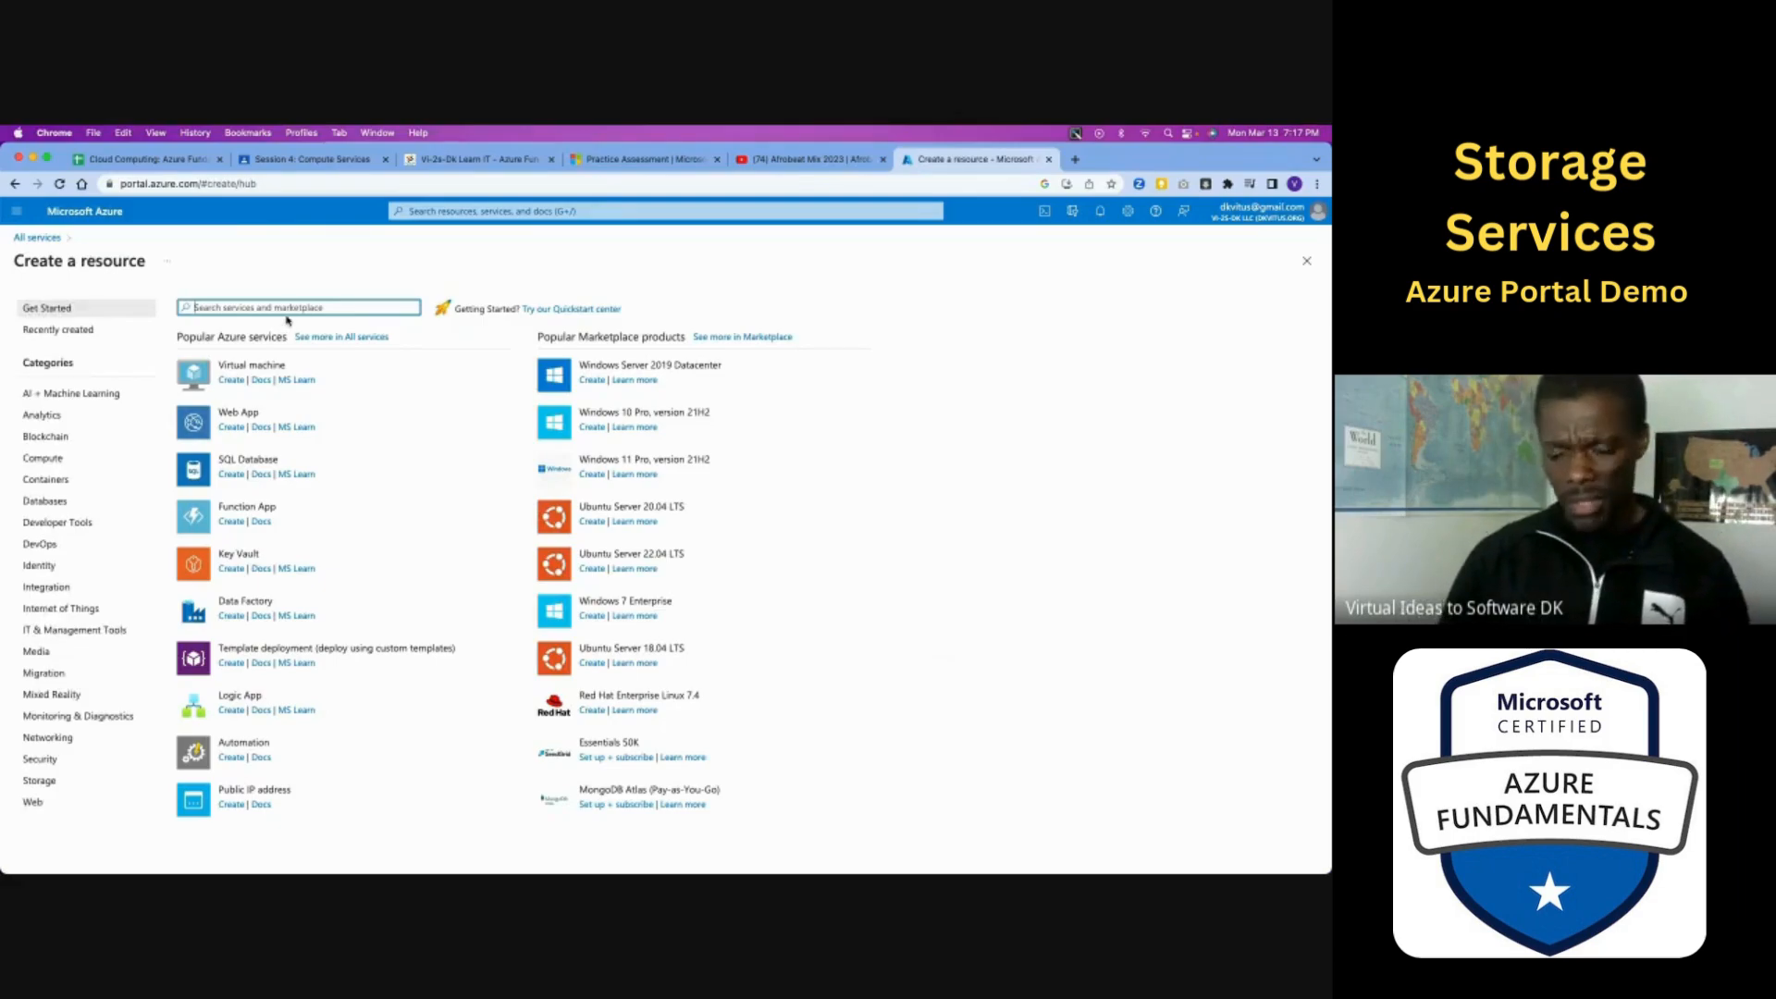
text(bl)
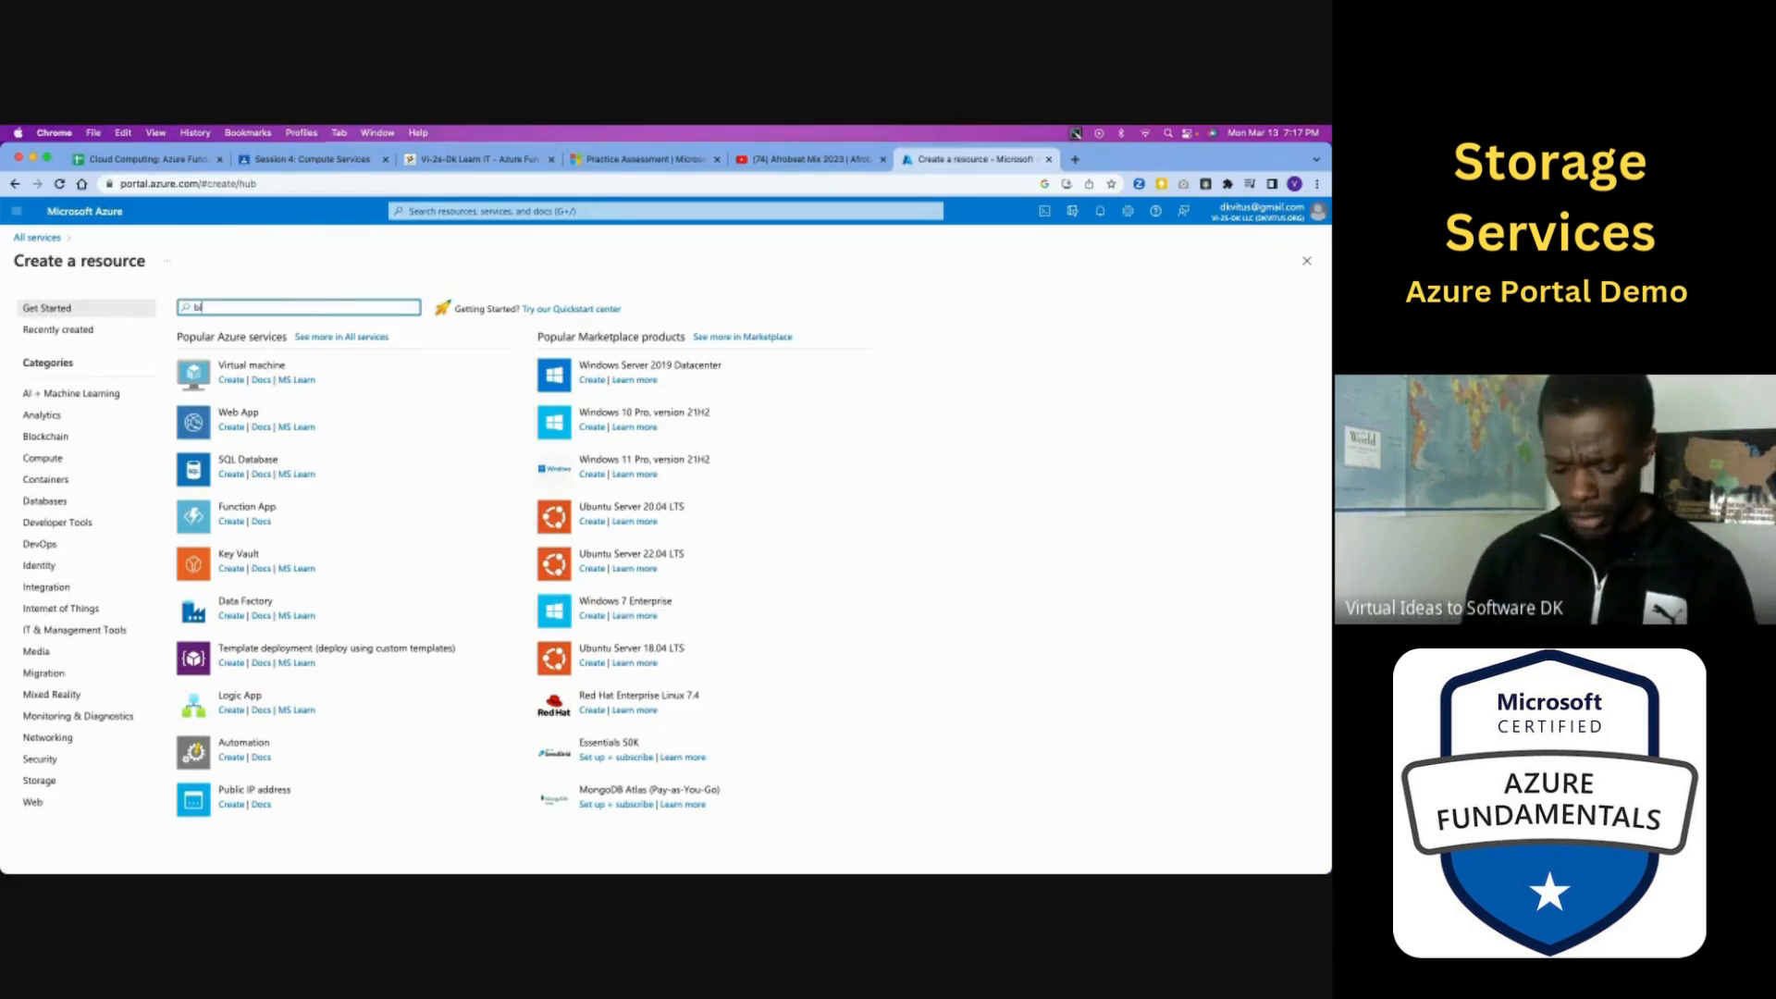
text(ob)
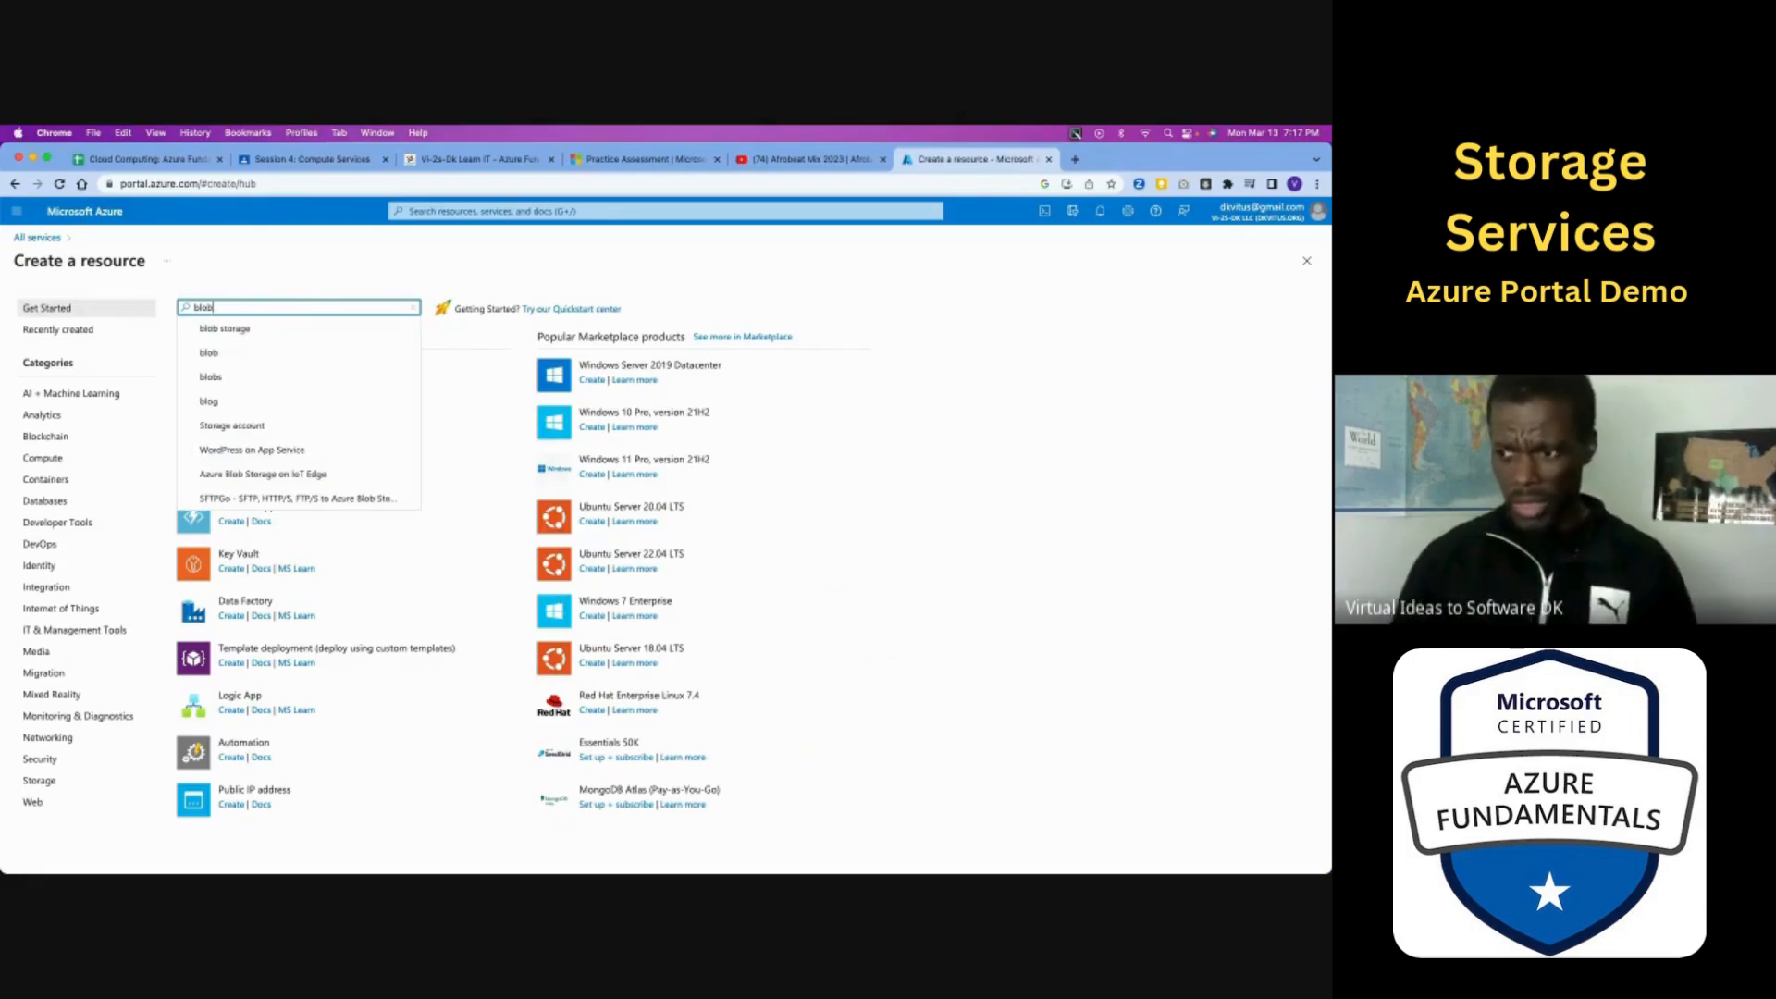
click(260, 330)
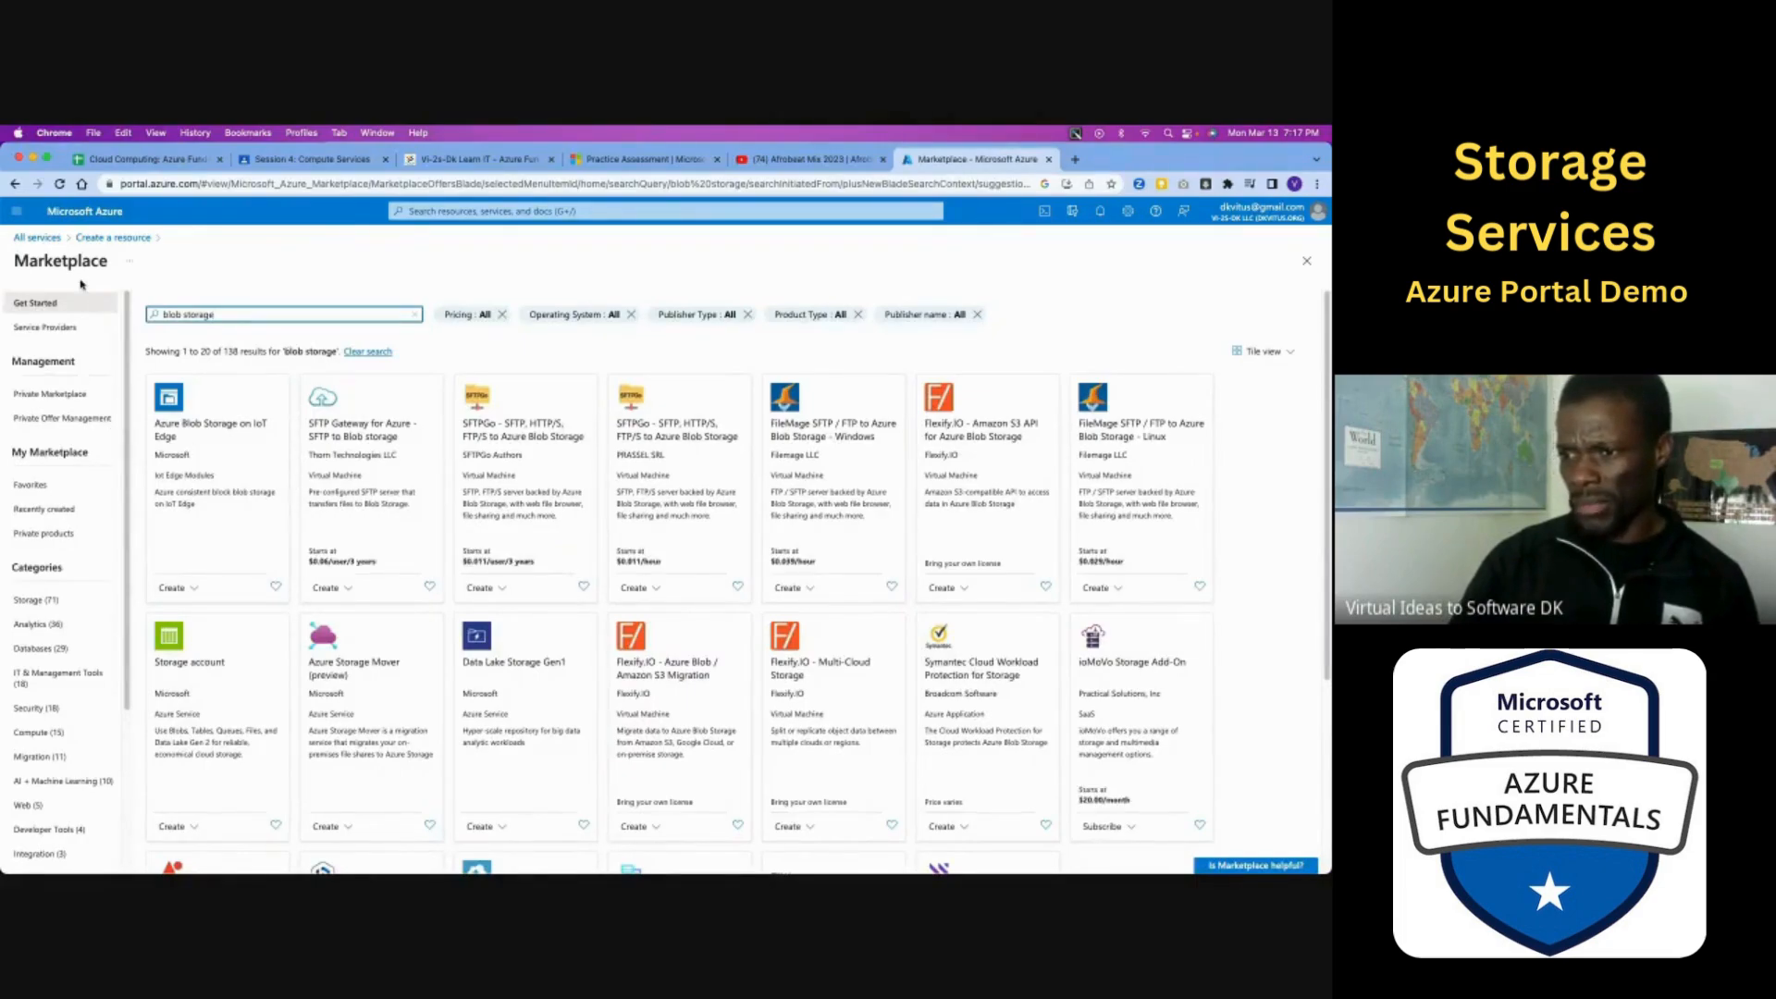
- Display the list of all existing resources
click(16, 212)
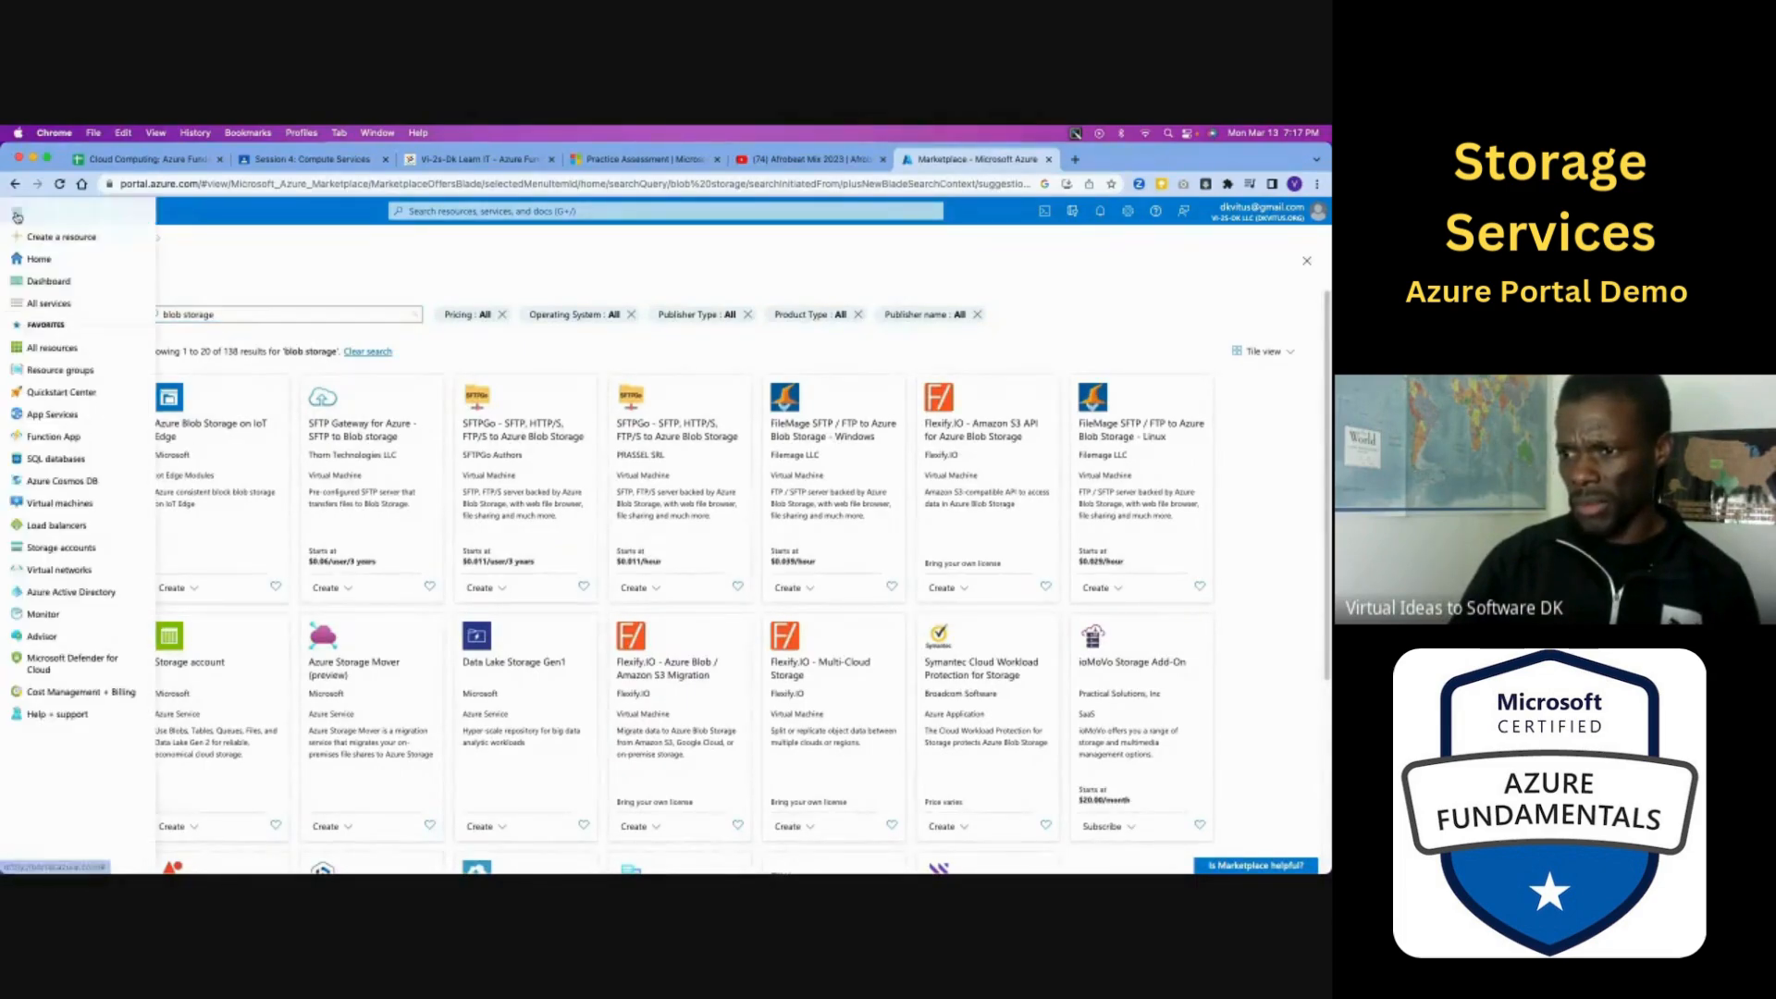
click(46, 350)
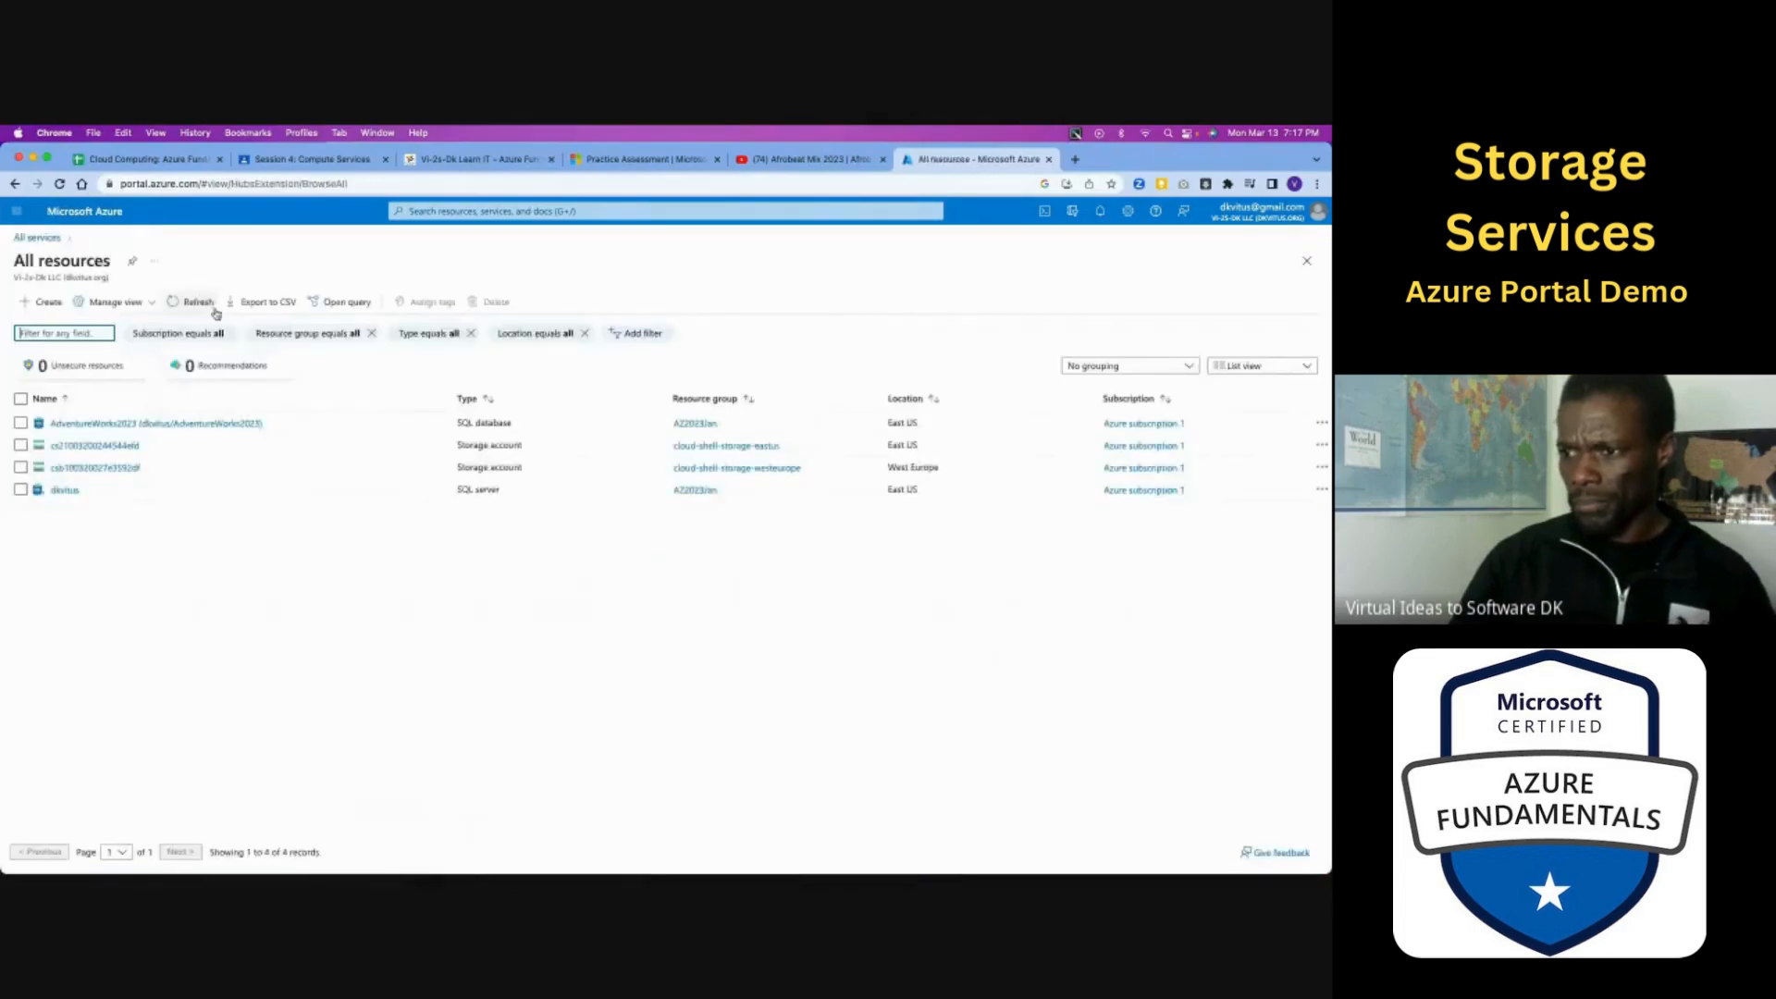
click(447, 211)
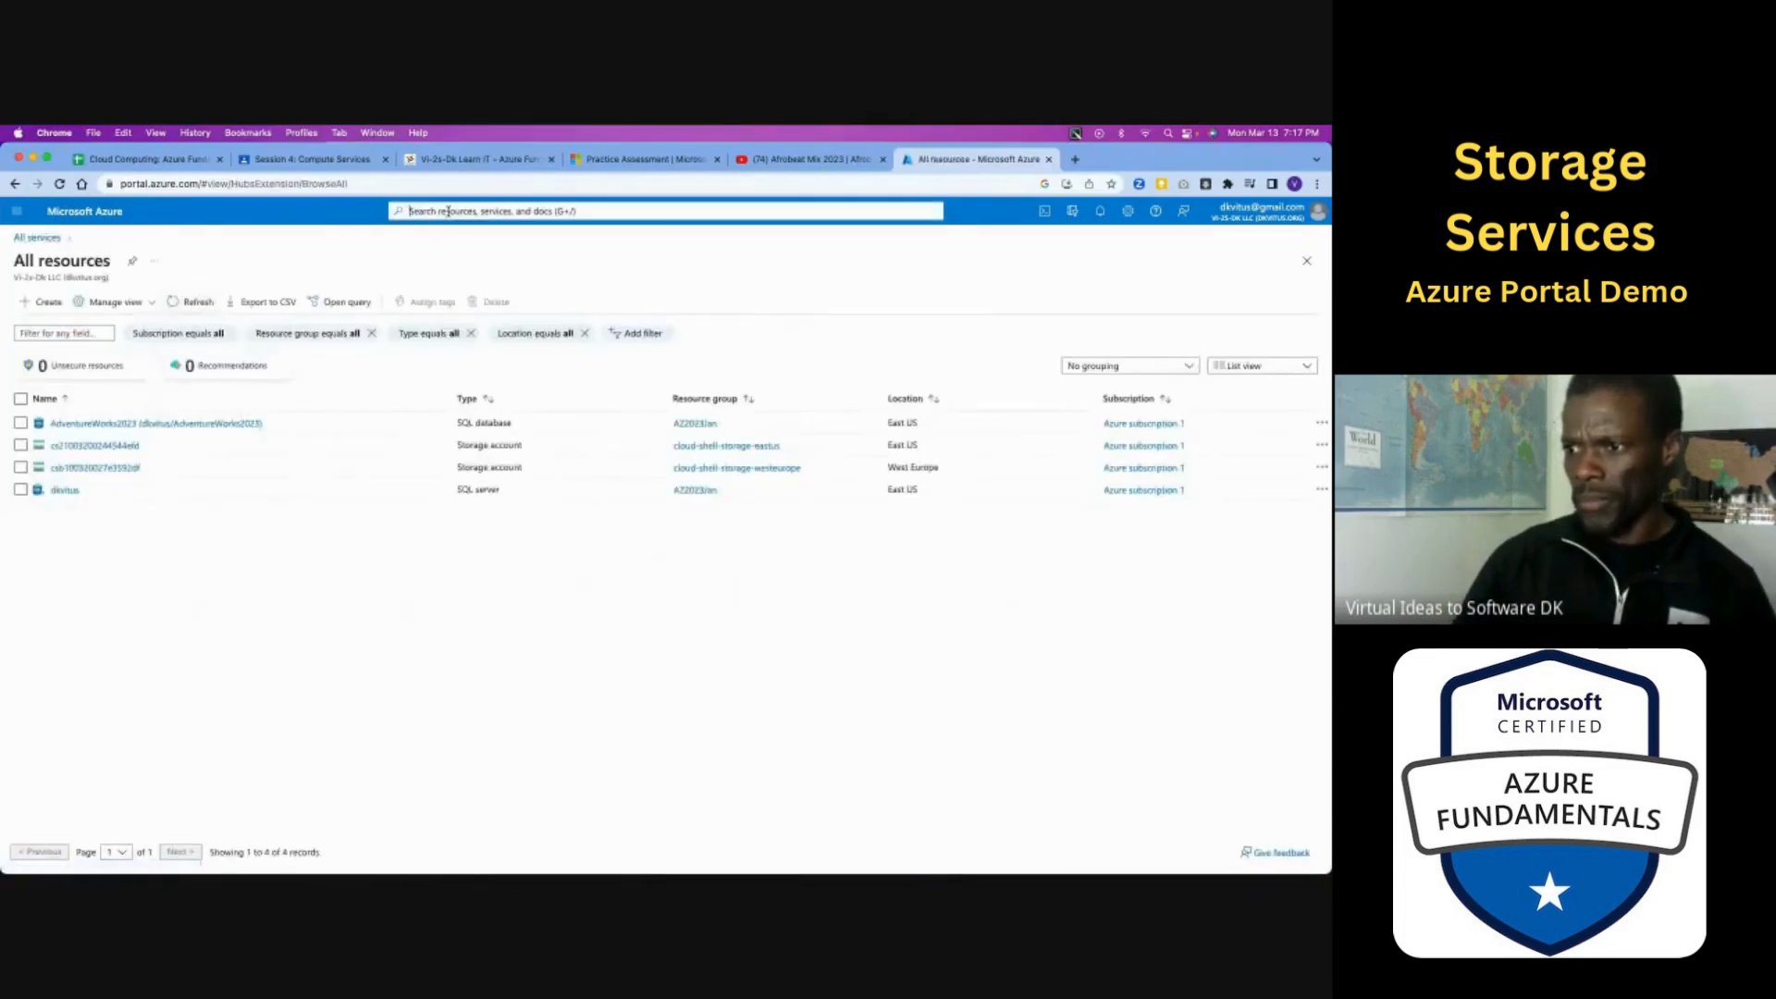
- Return to creating a resource and search the marketplace for "storage account"
click(17, 211)
click(43, 243)
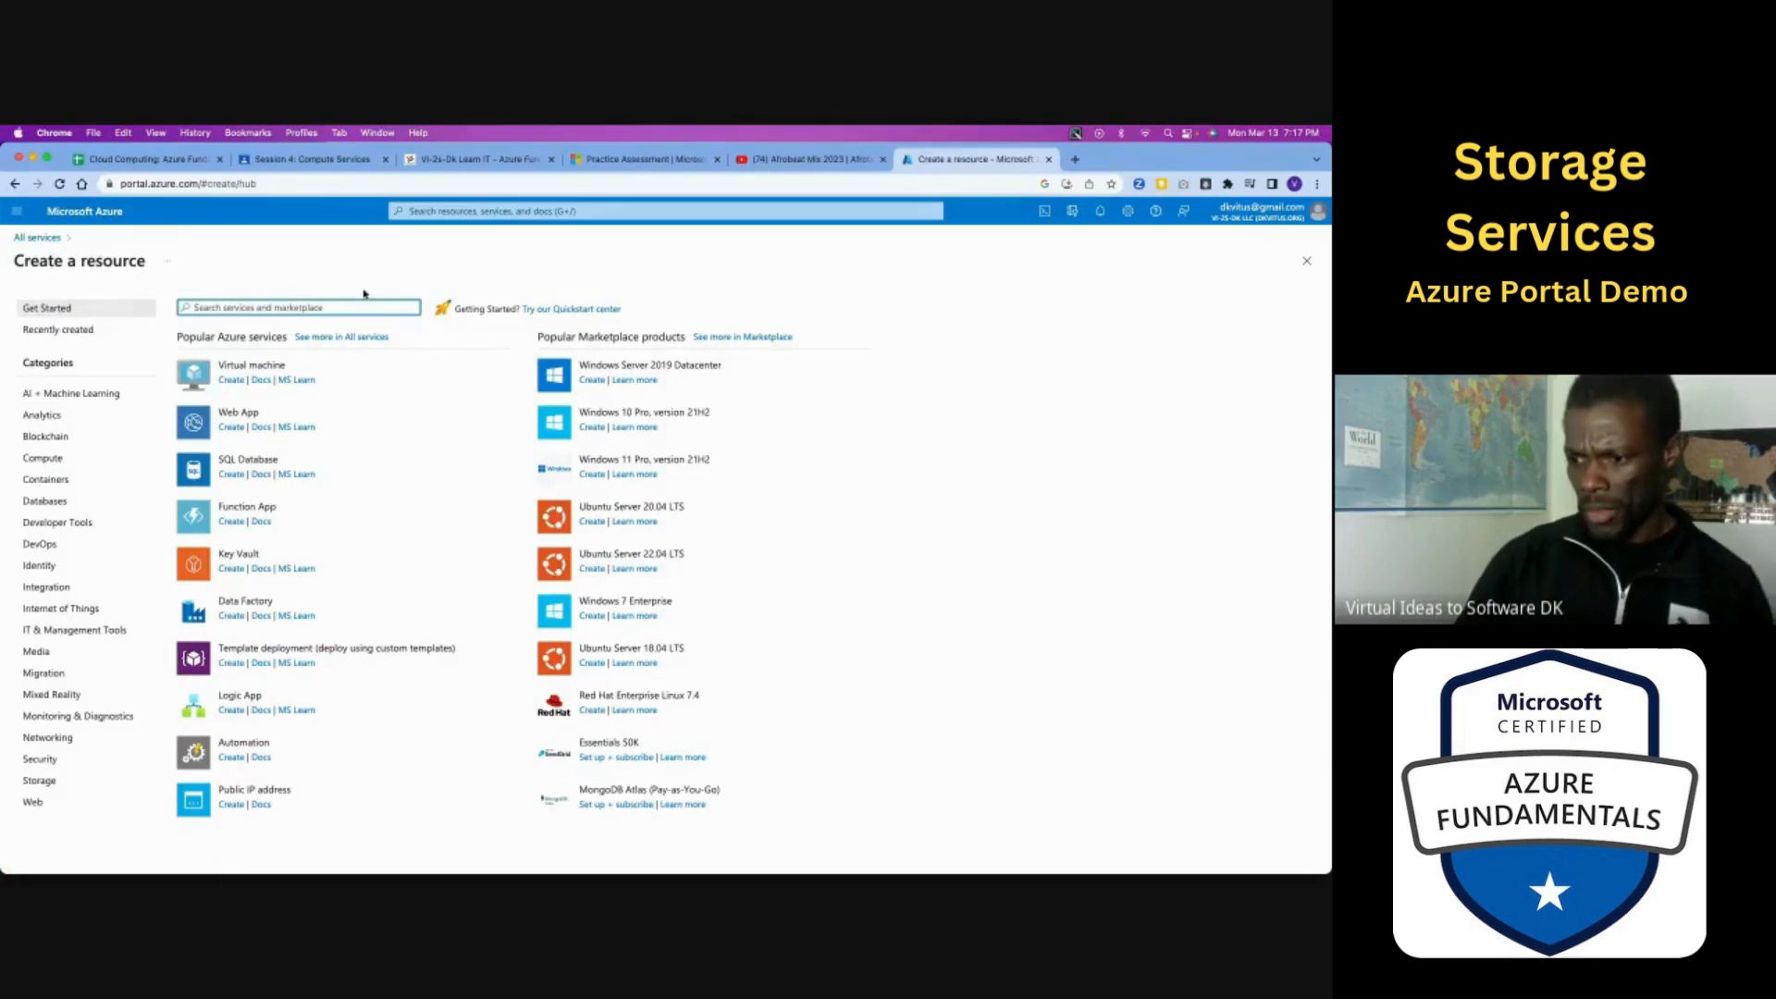
text(storage)
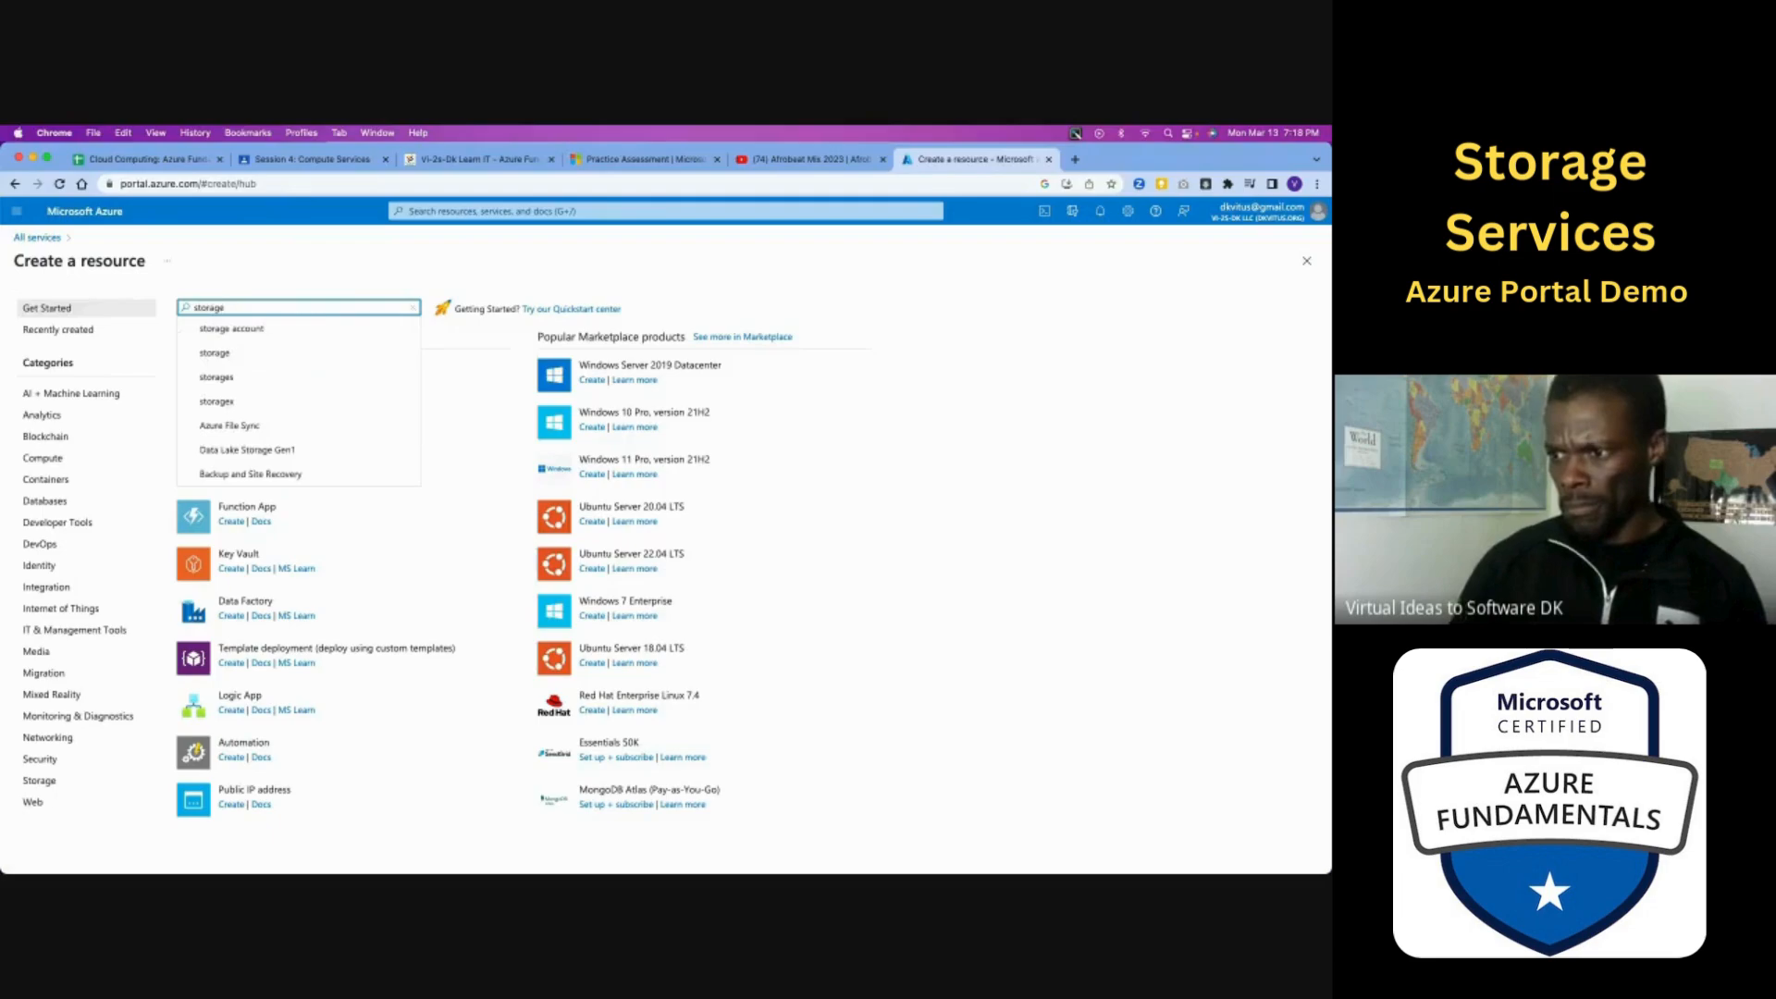
click(272, 332)
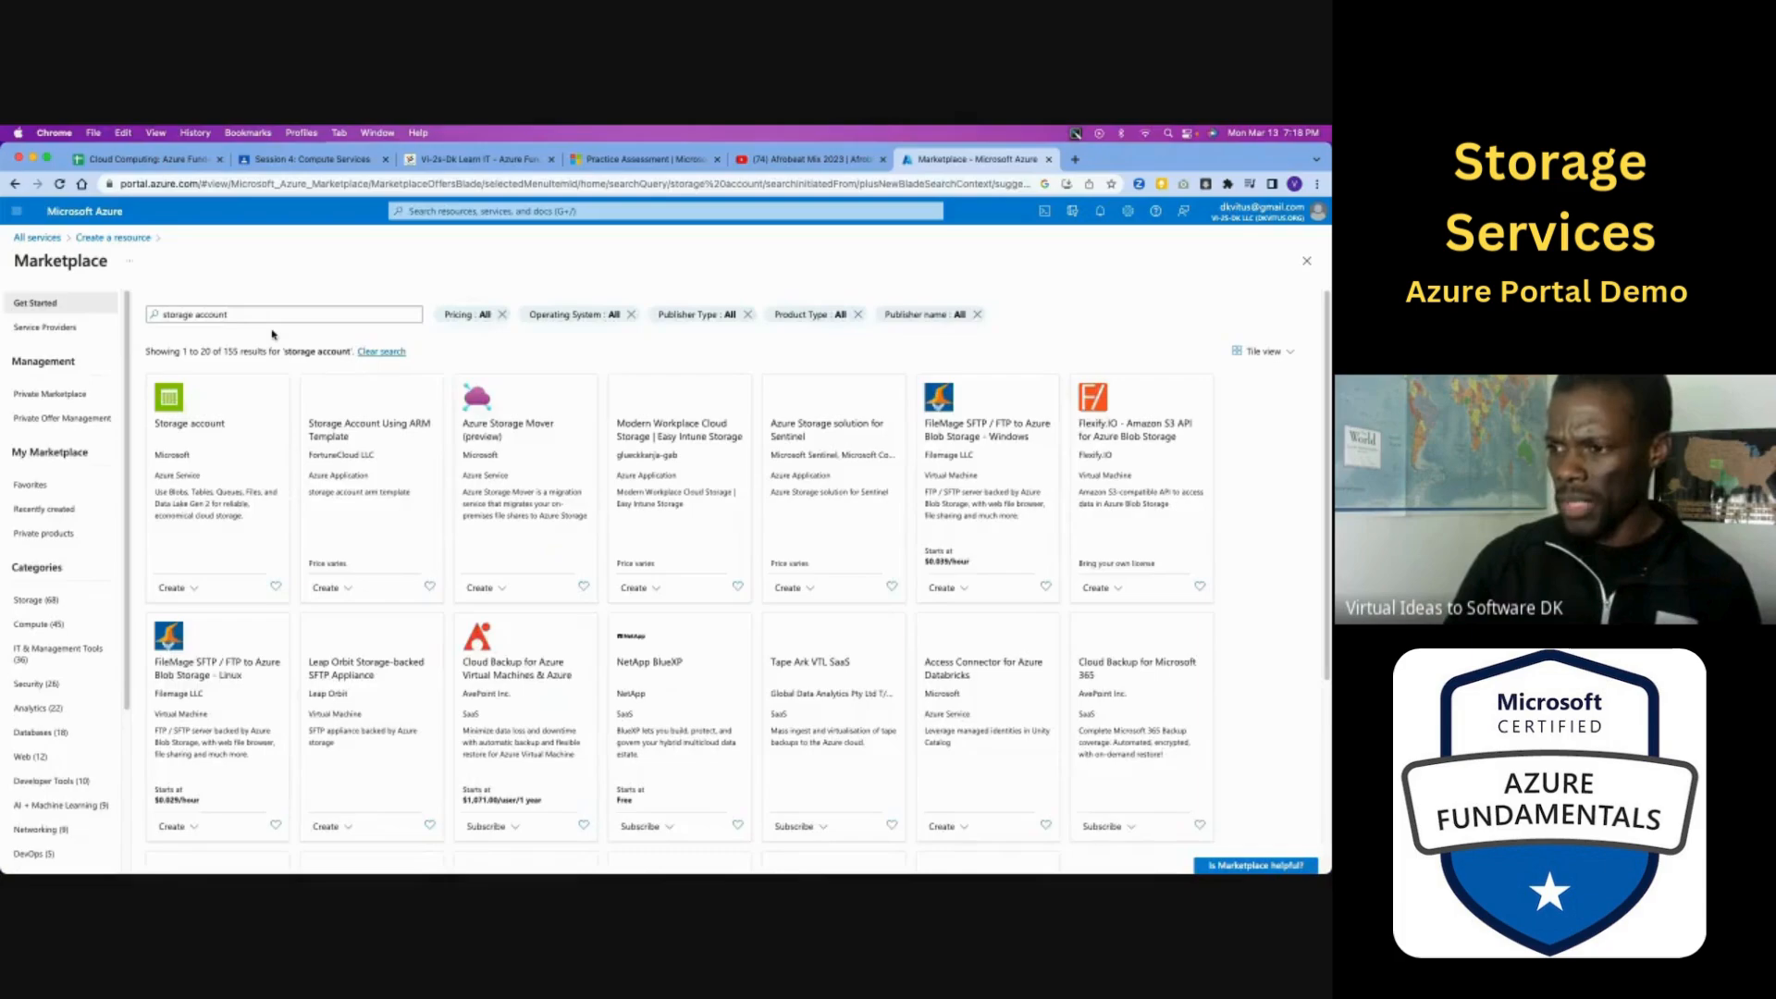
- Open Microsoft's Storage account offering, choose the Storage account plan, and start creating it to bring up the Basics settings
click(209, 441)
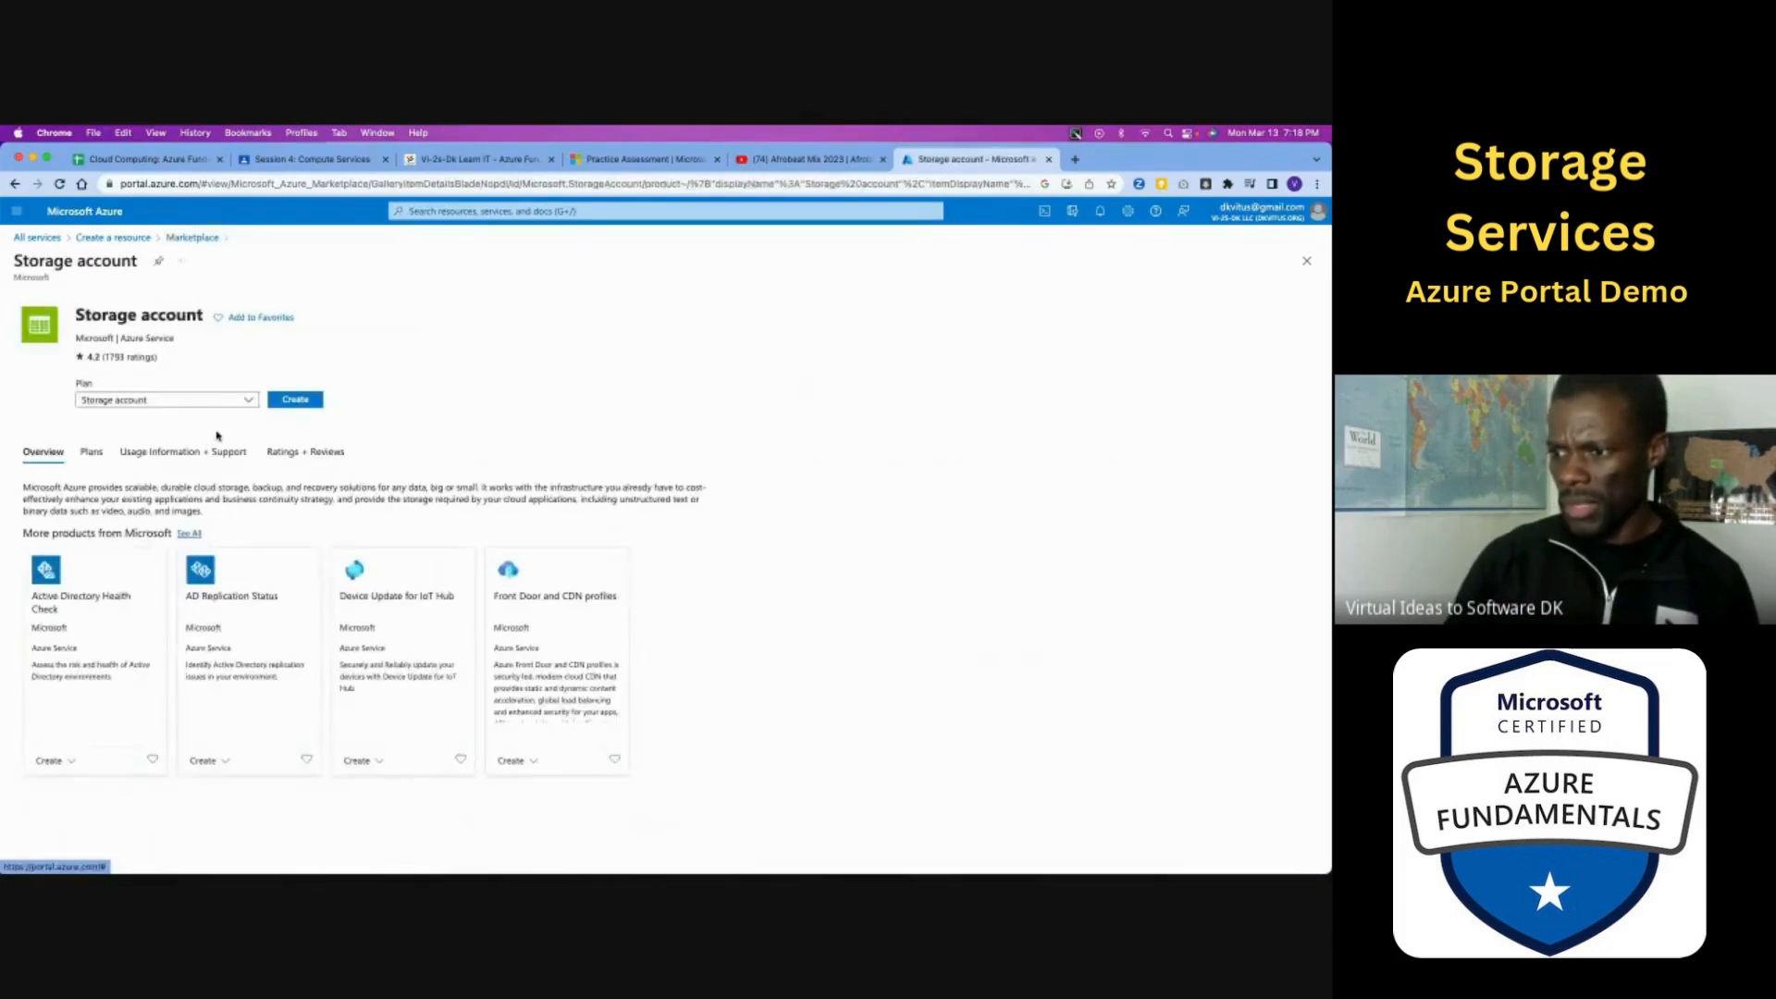
click(167, 400)
click(139, 421)
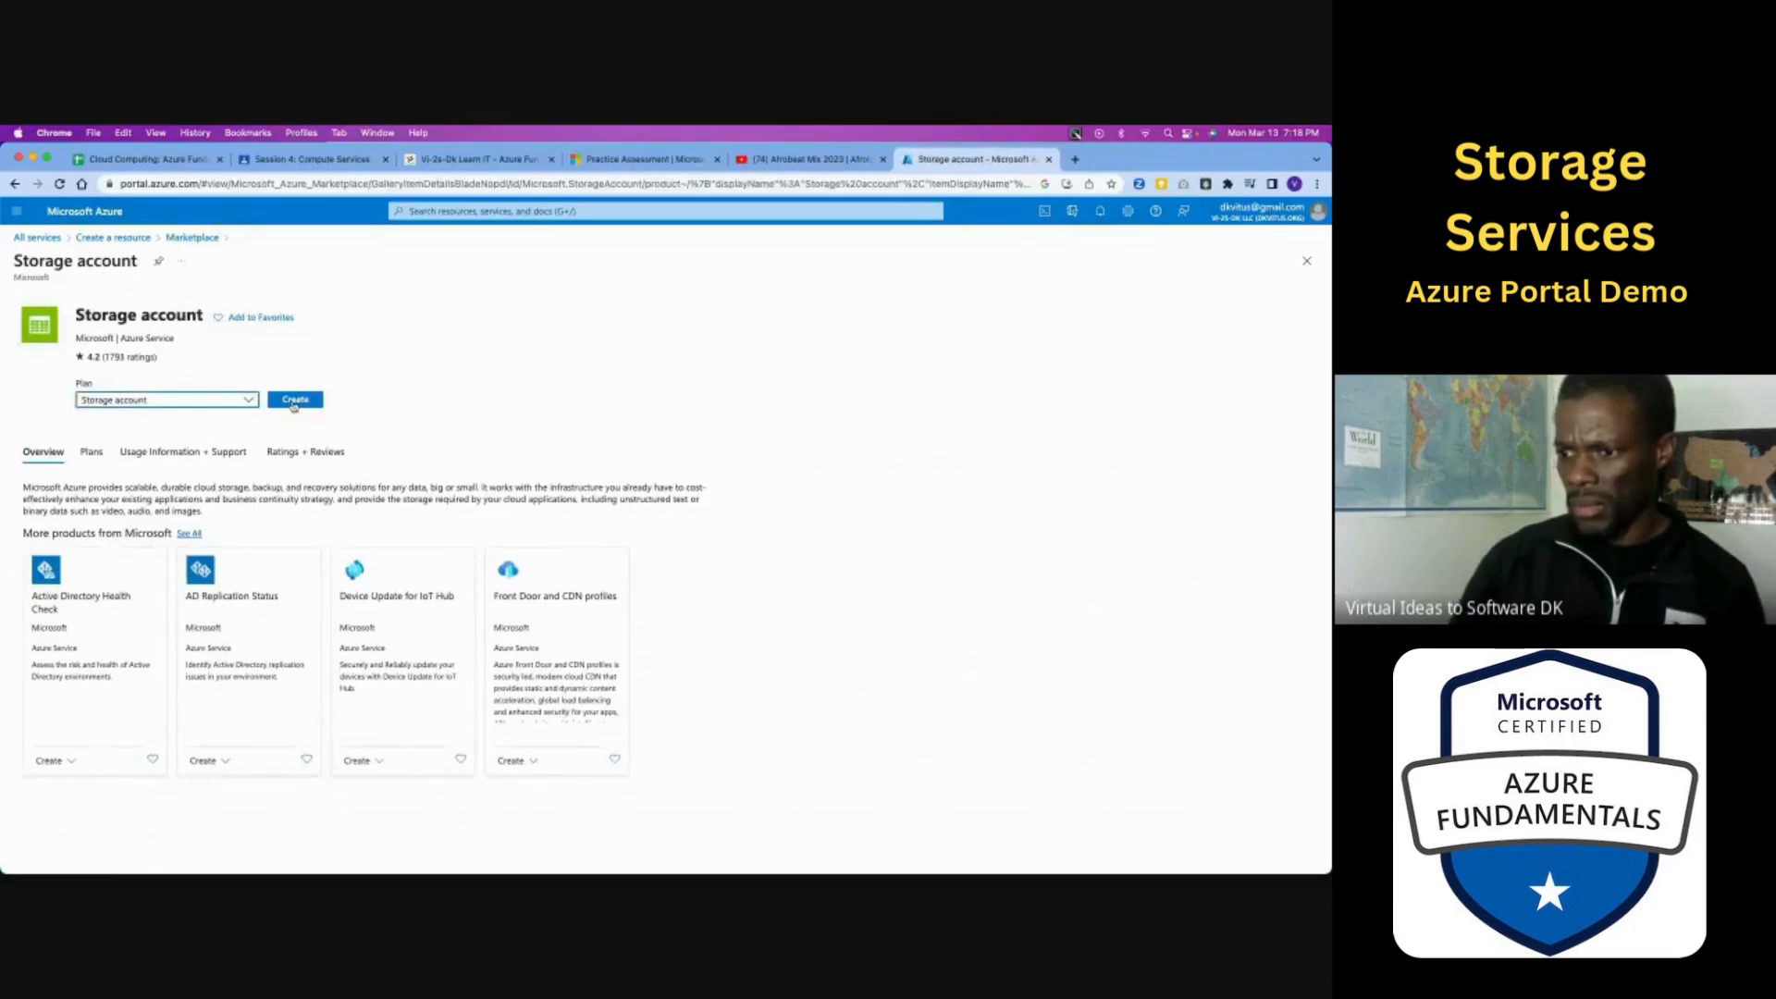
click(294, 400)
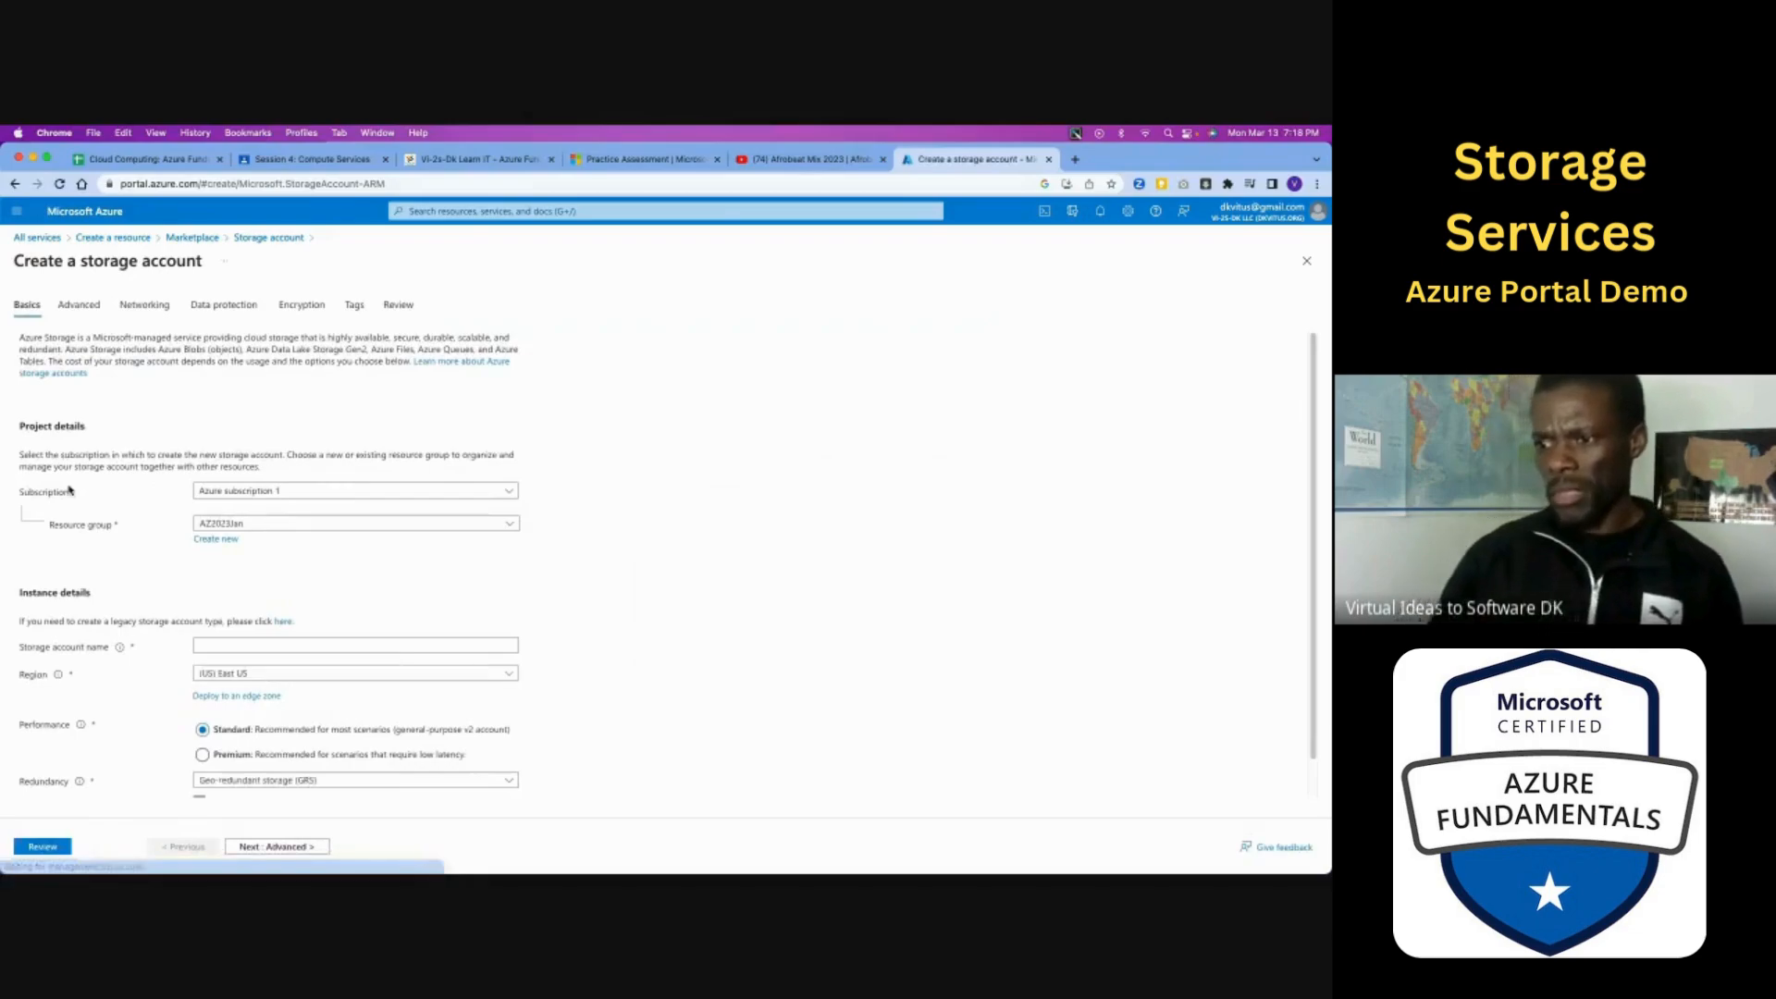
scroll(266, 517, down, 1)
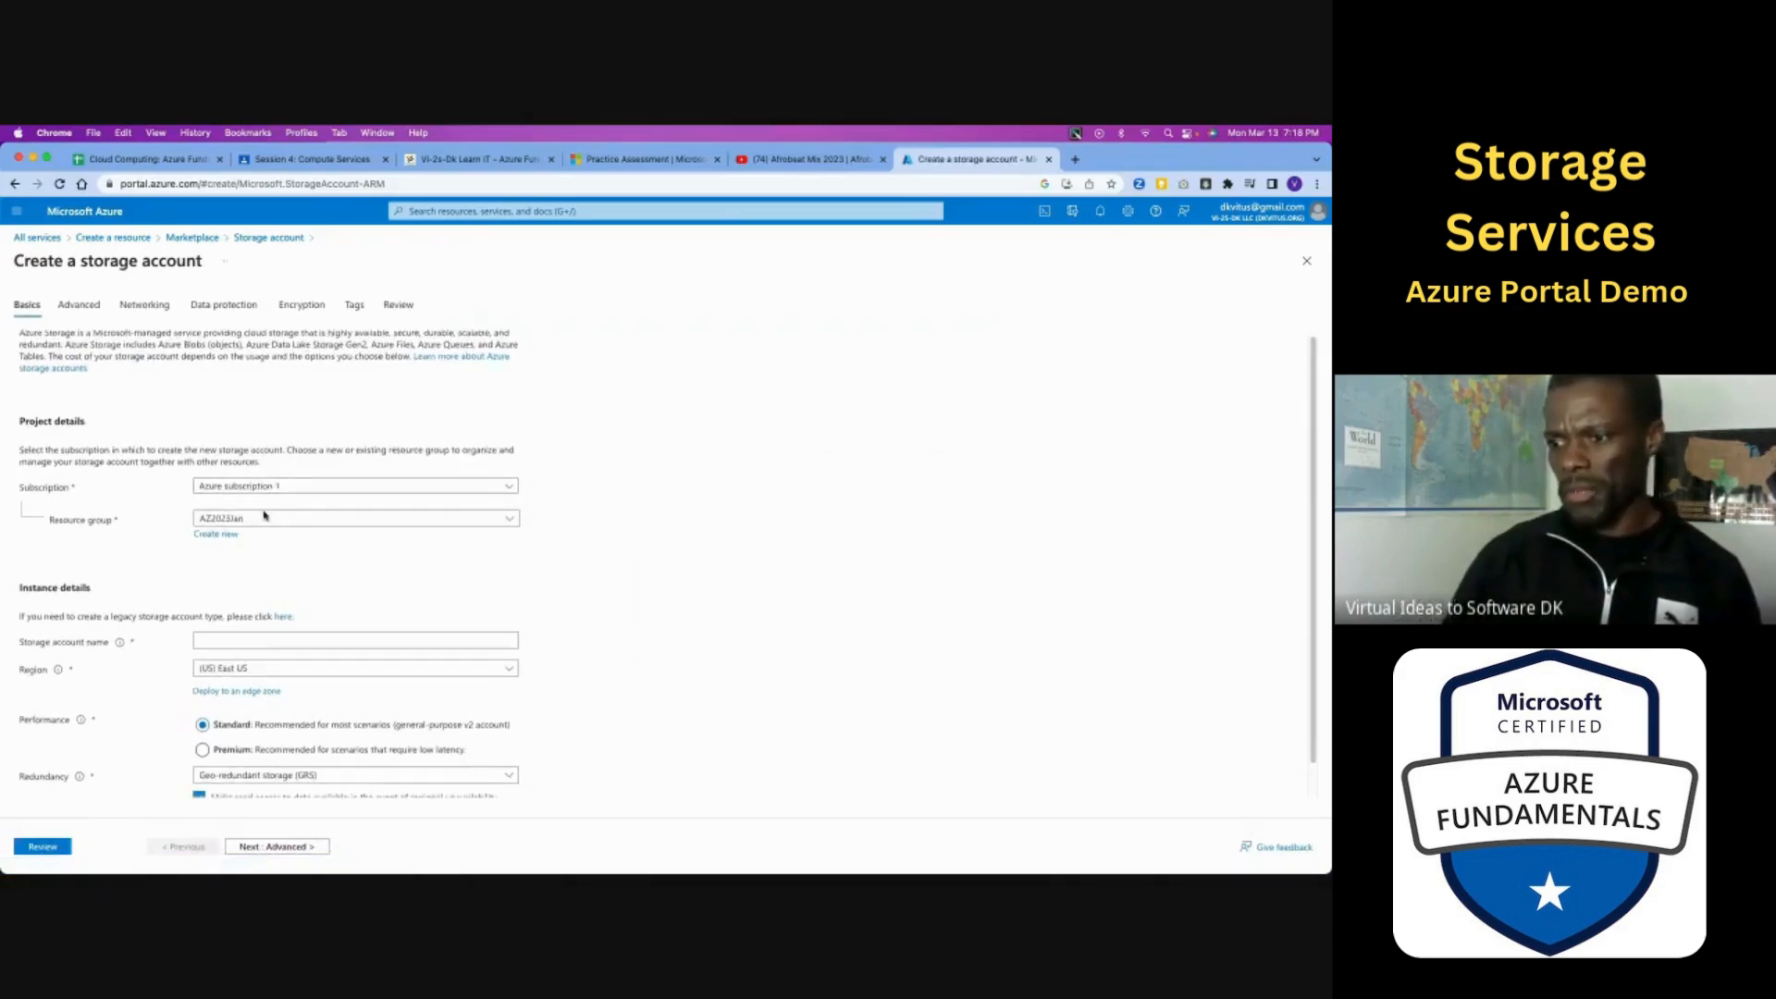
scroll(266, 517, down, 2)
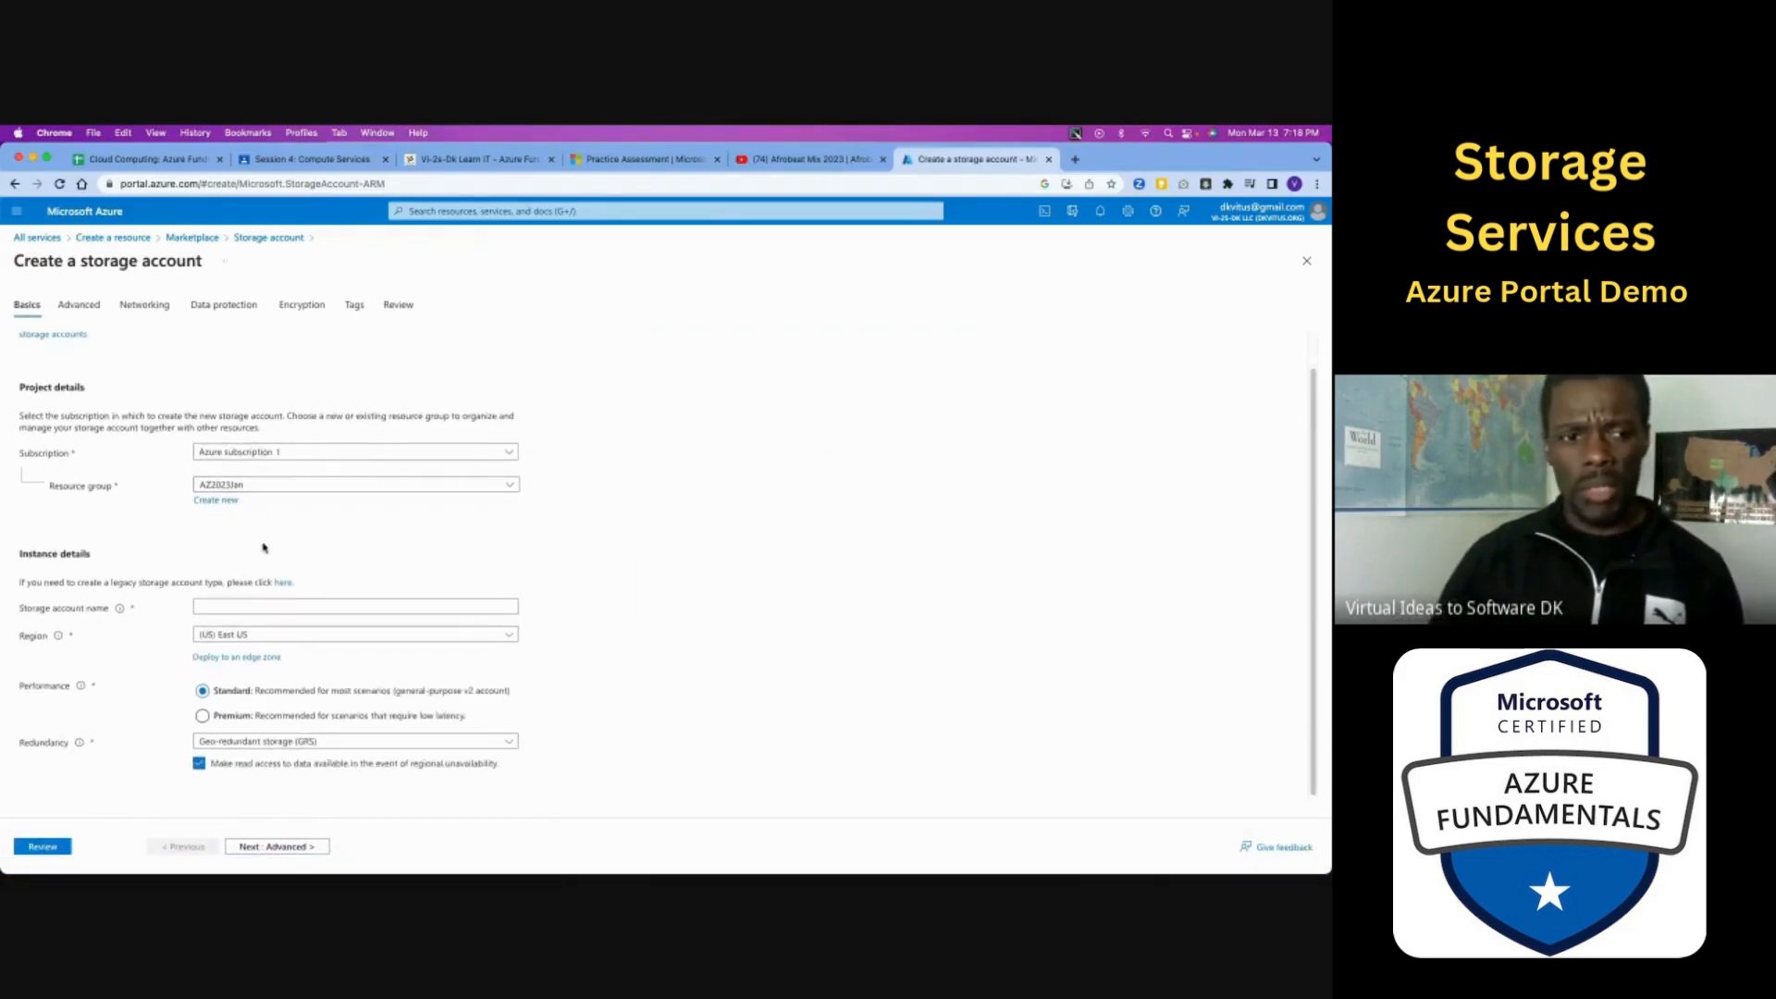
- Name the storage account "march13" followed by the account owner's name, all in lowercase
click(310, 608)
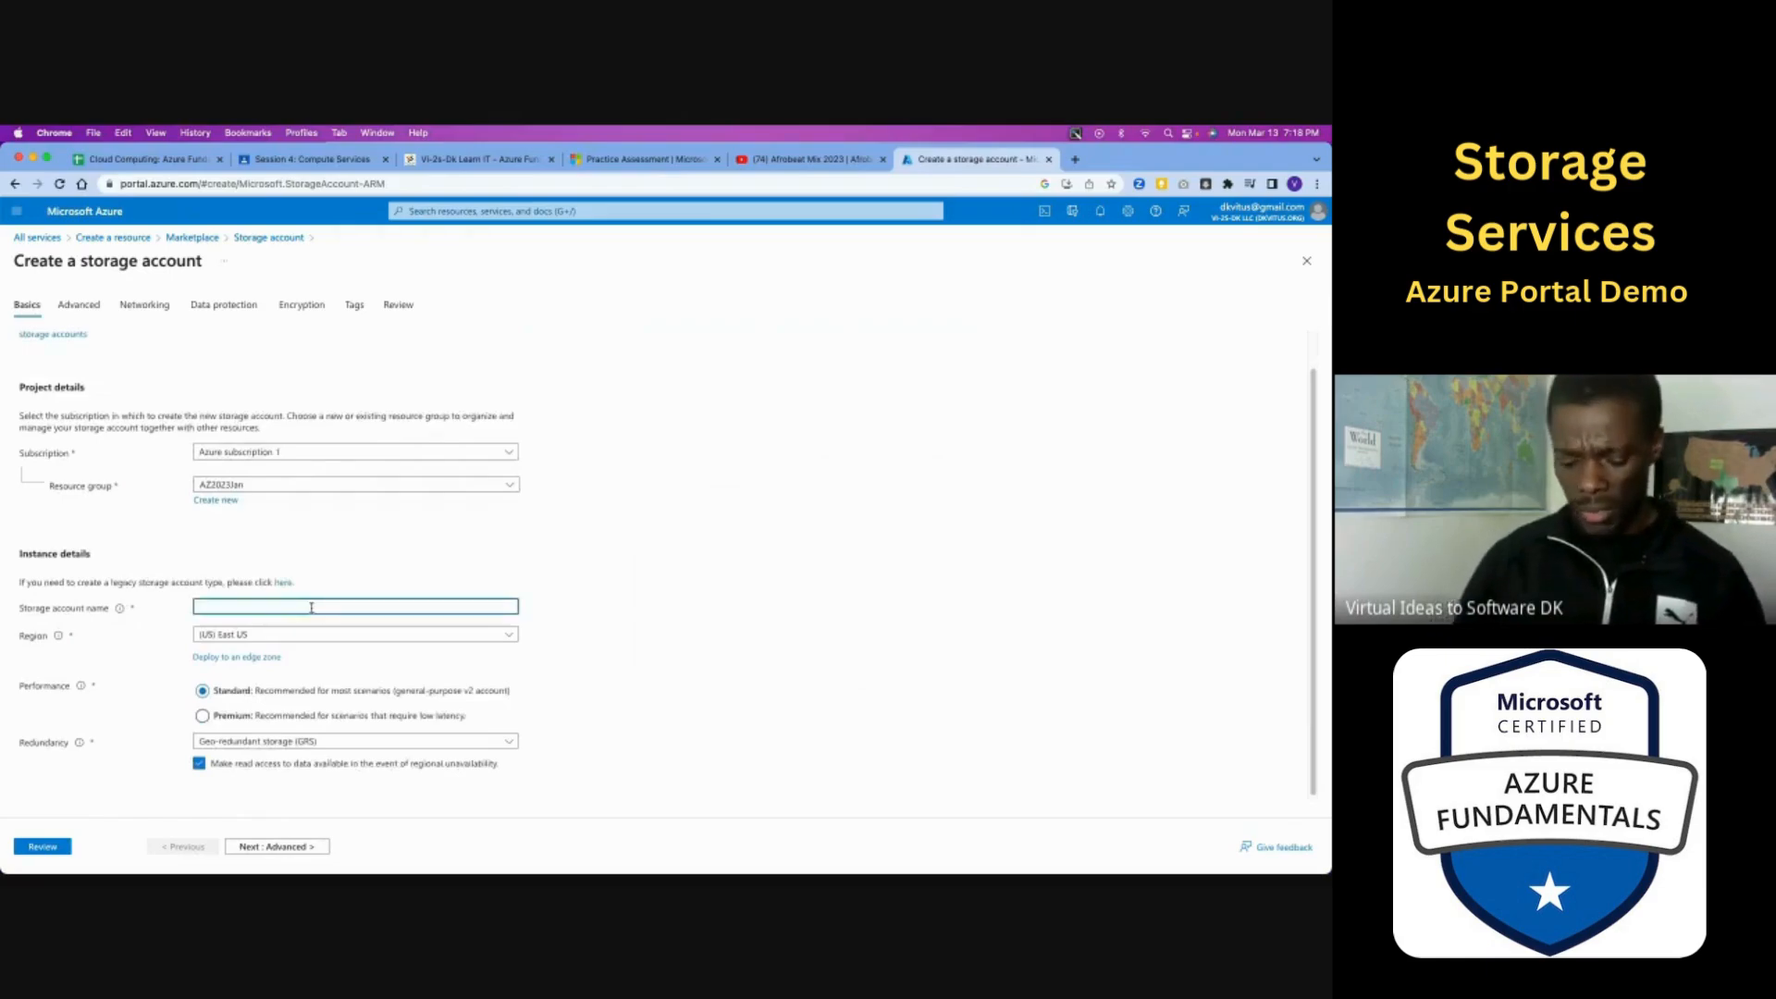
text(abc)
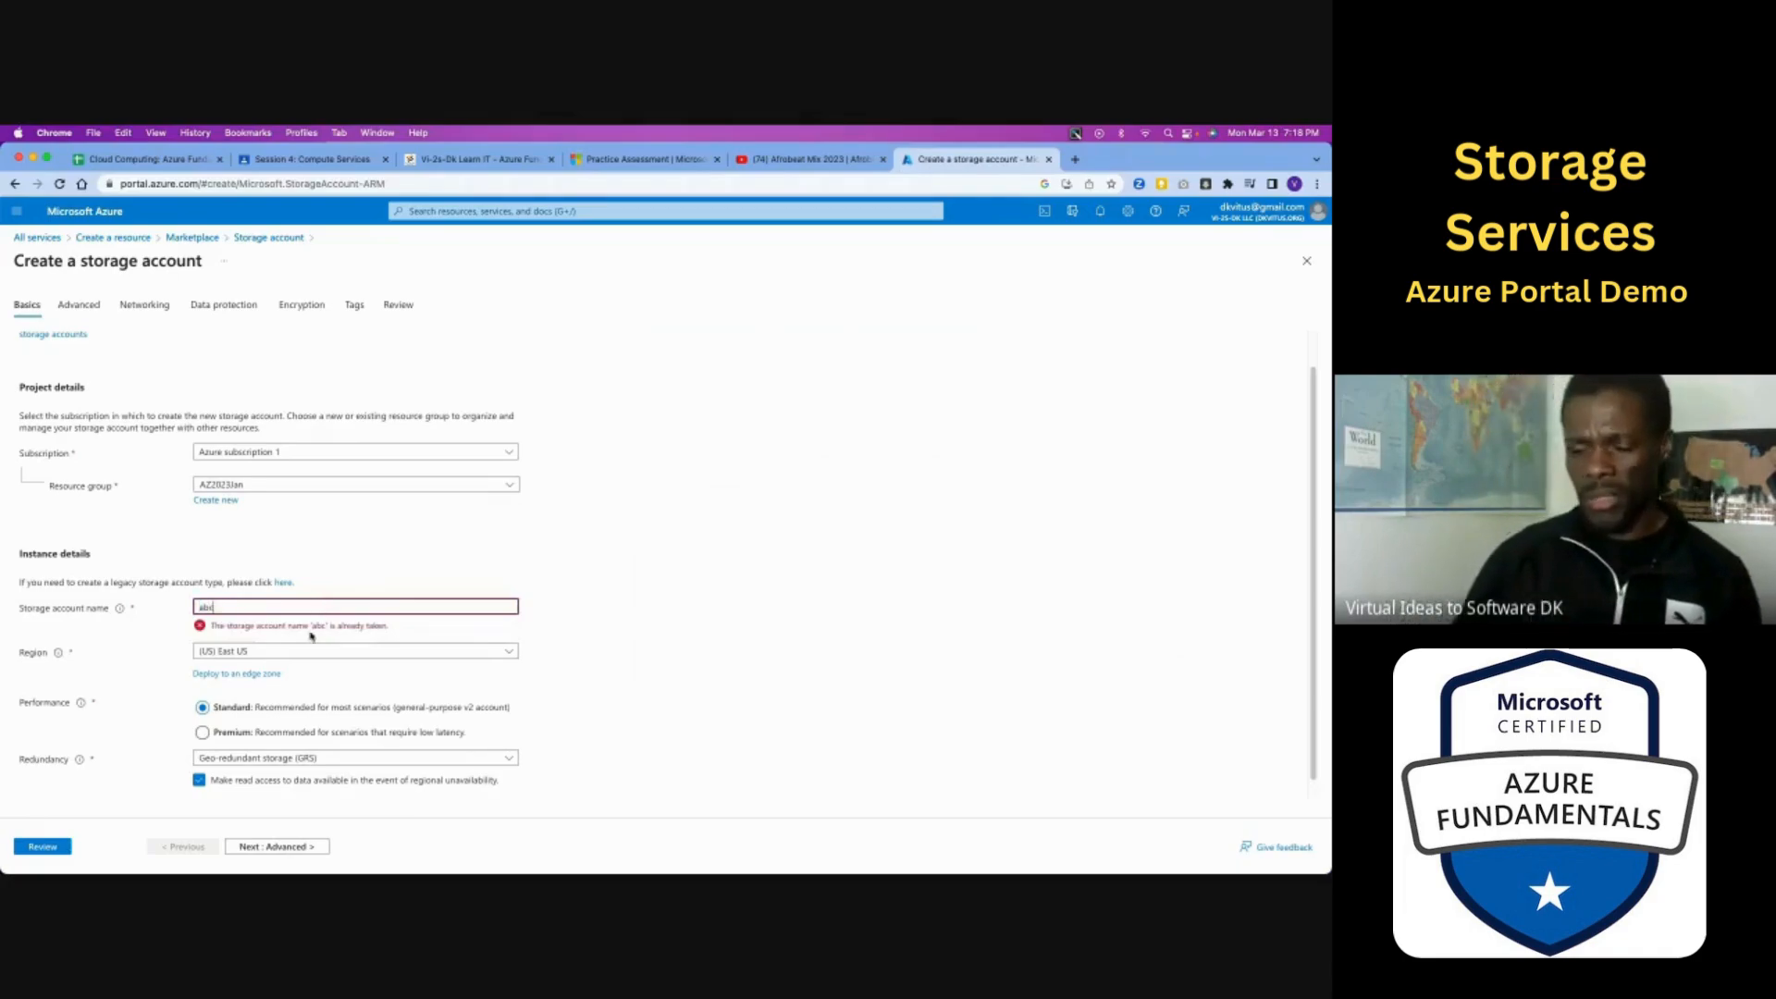
double_click(283, 608)
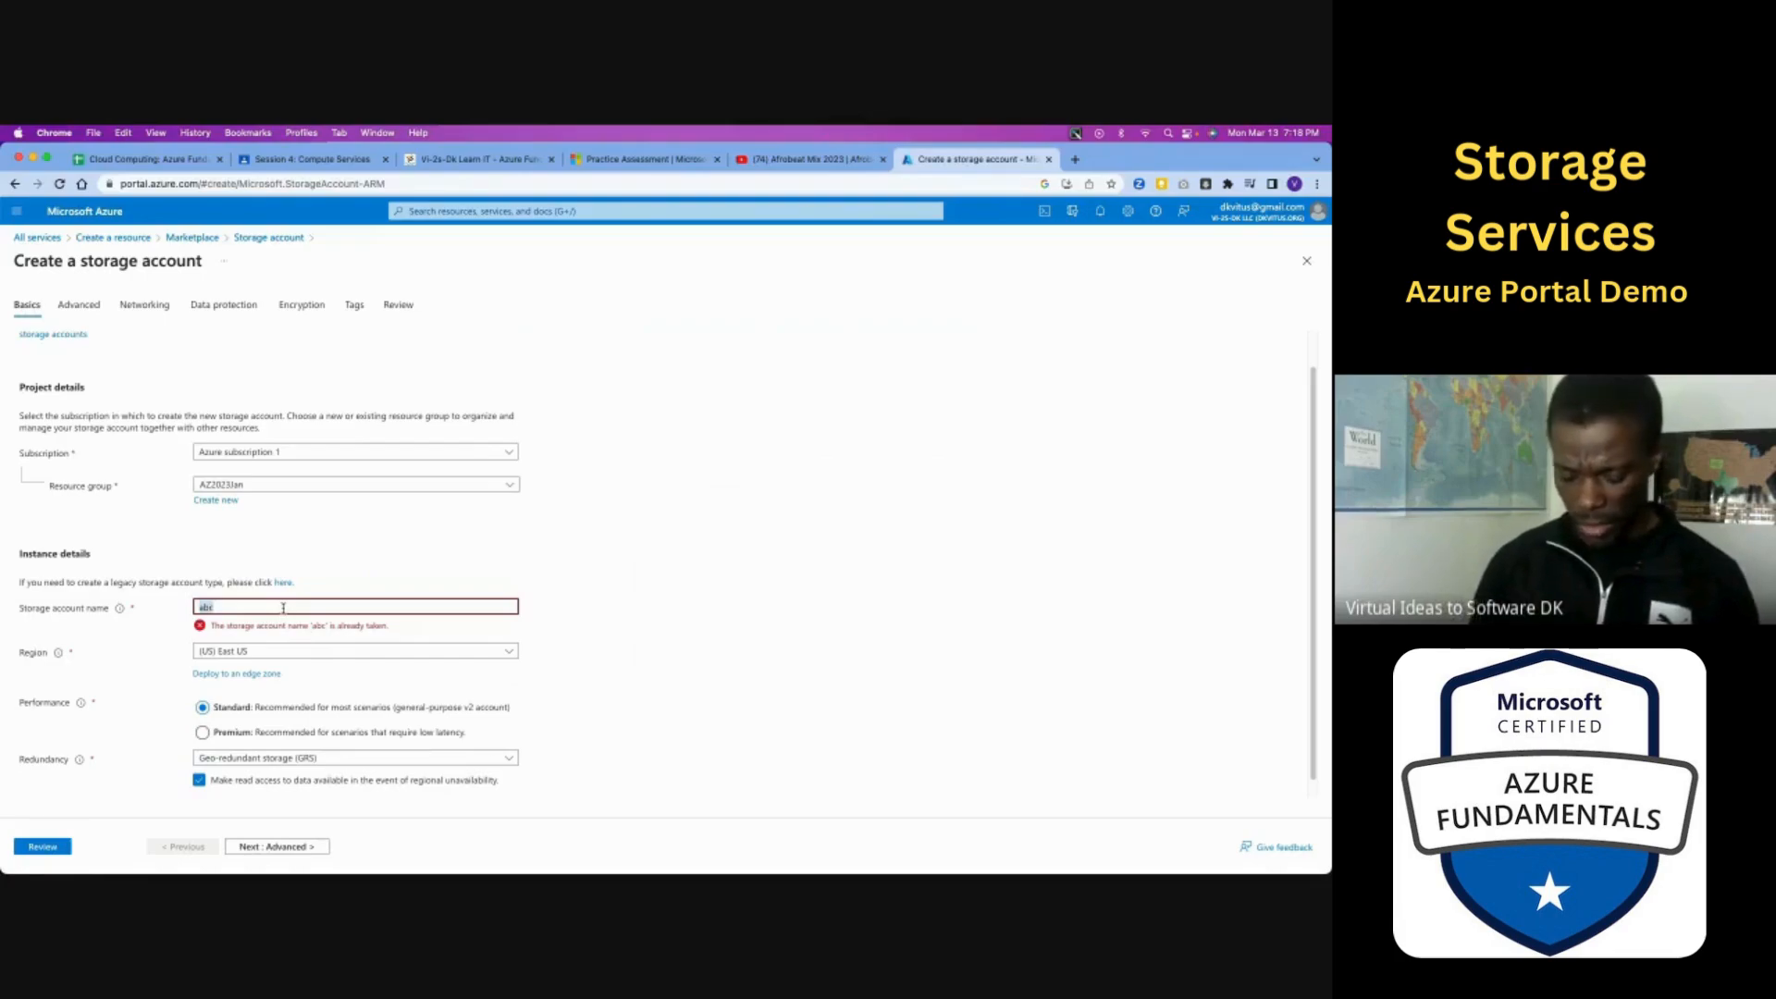
text(March13)
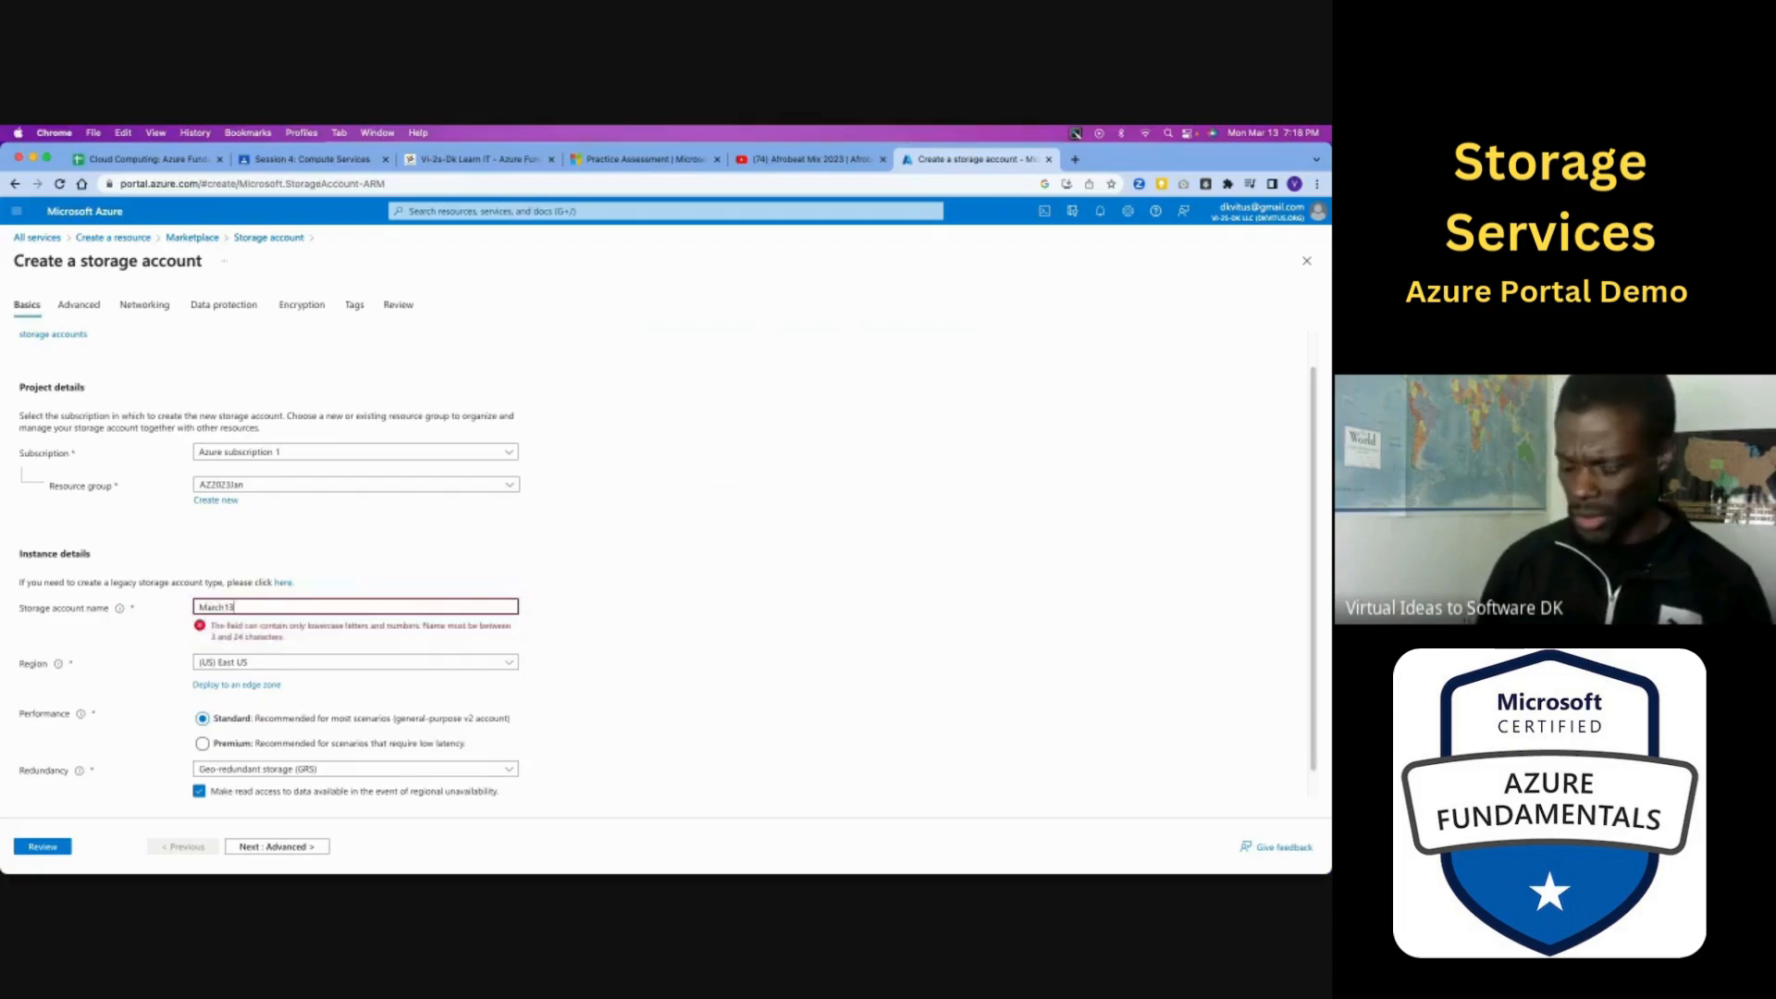
text(vi)
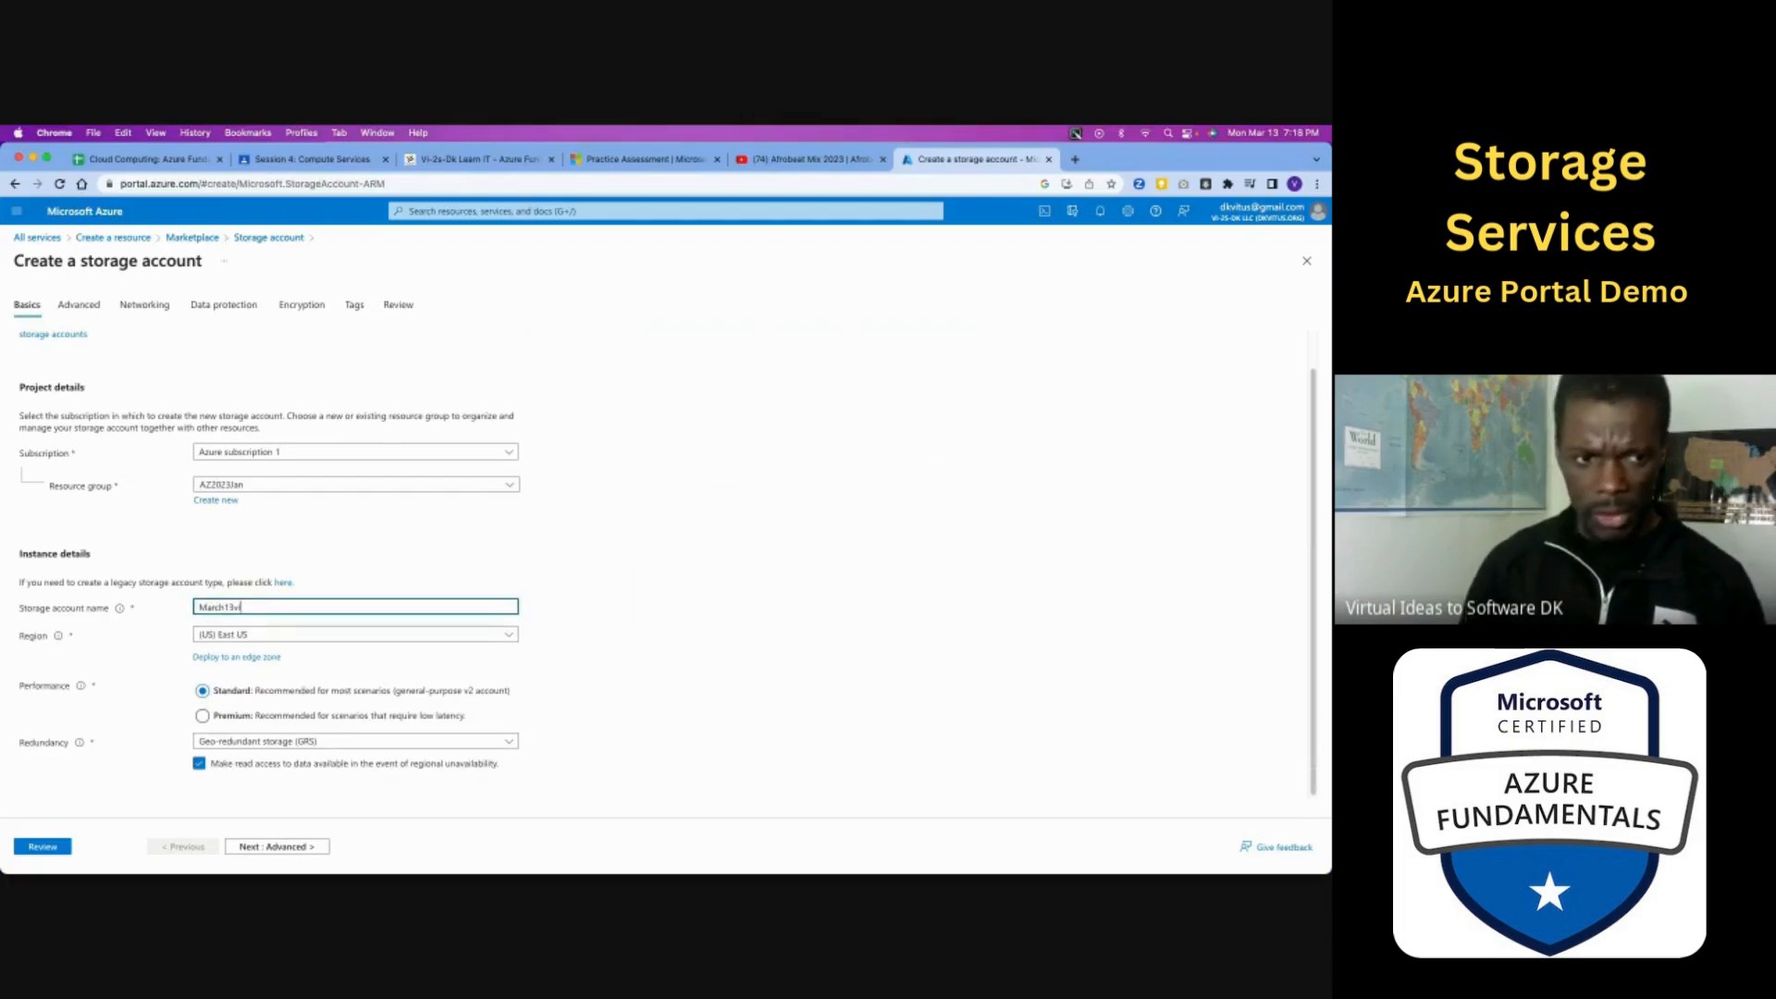
text(tus)
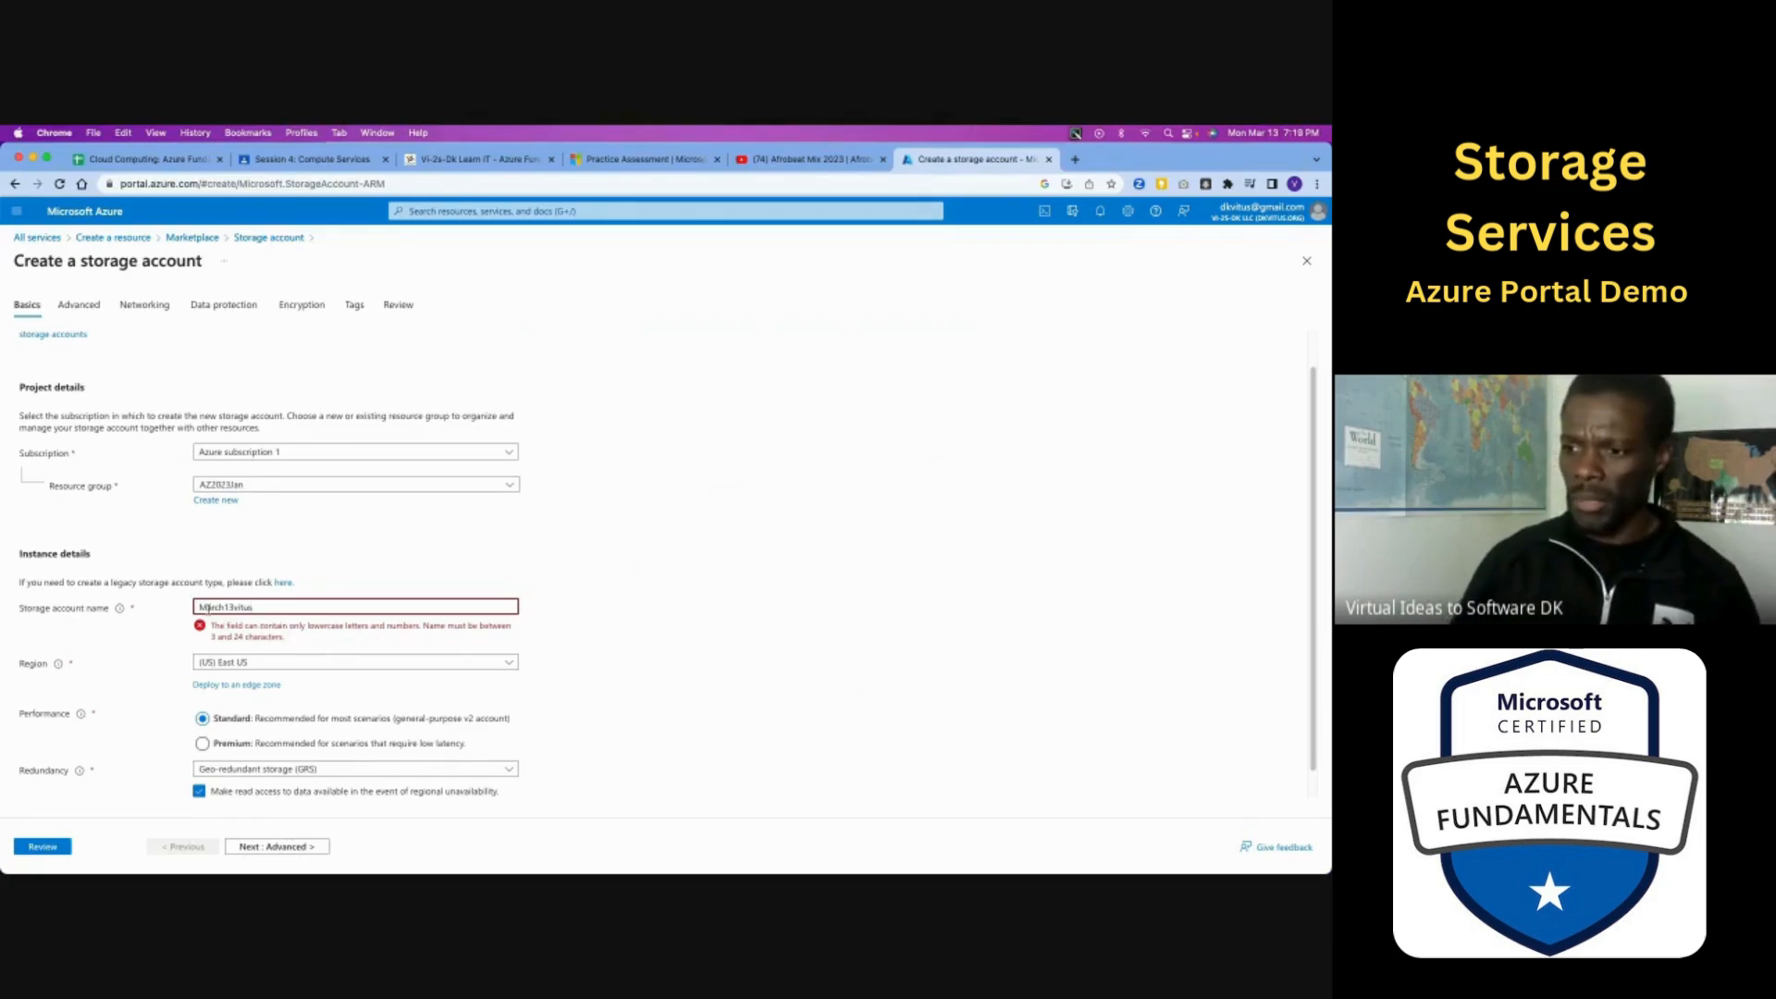
key(BackSpace)
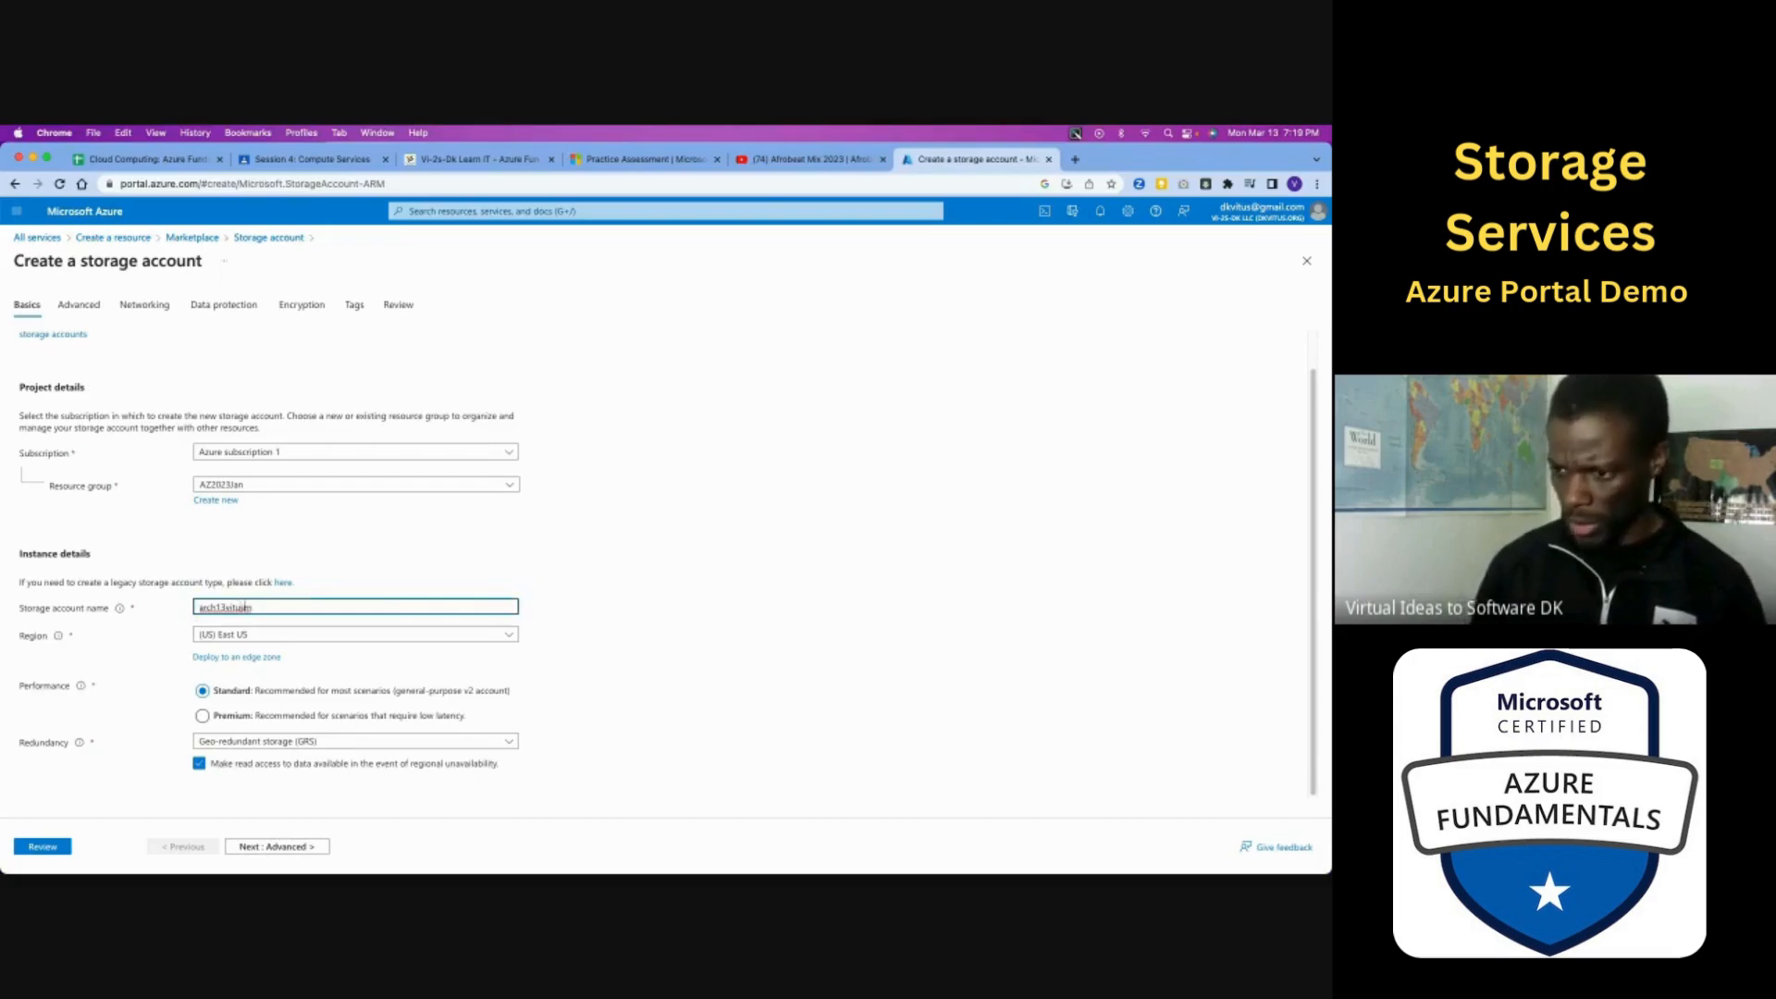
key(BackSpace)
key(Left)
key(Left)
key(Left)
key(Left)
key(Left)
key(Left)
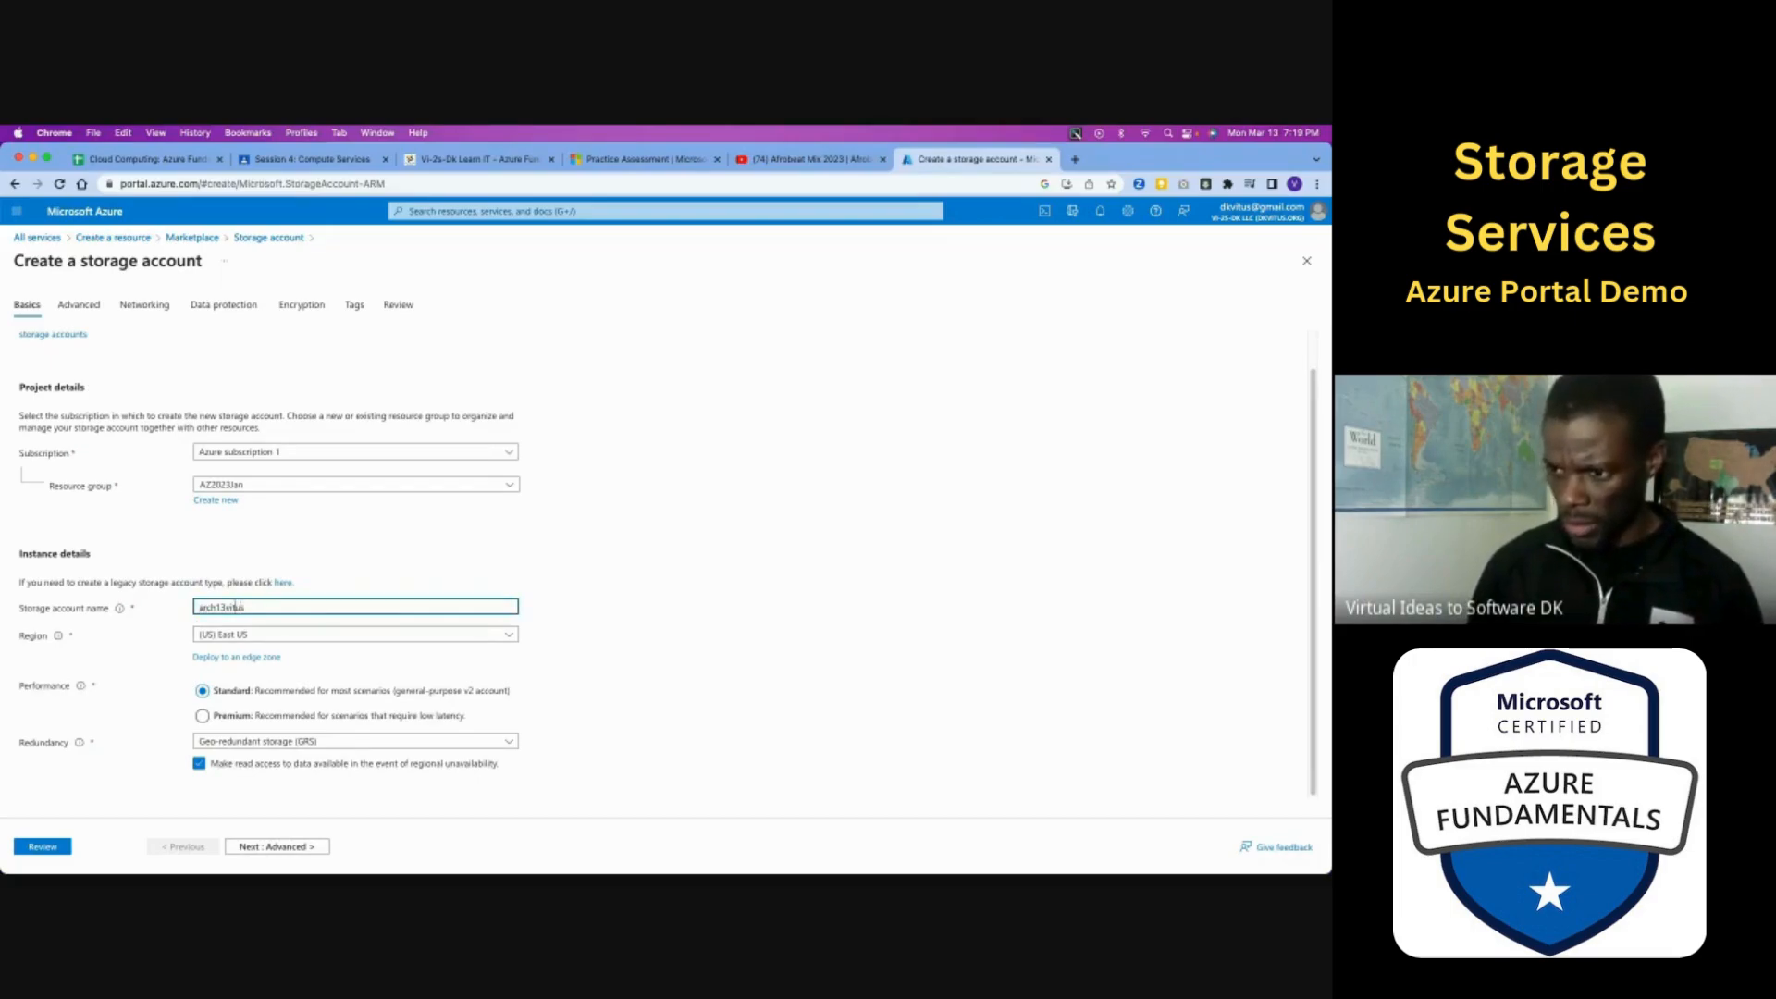
text(m)
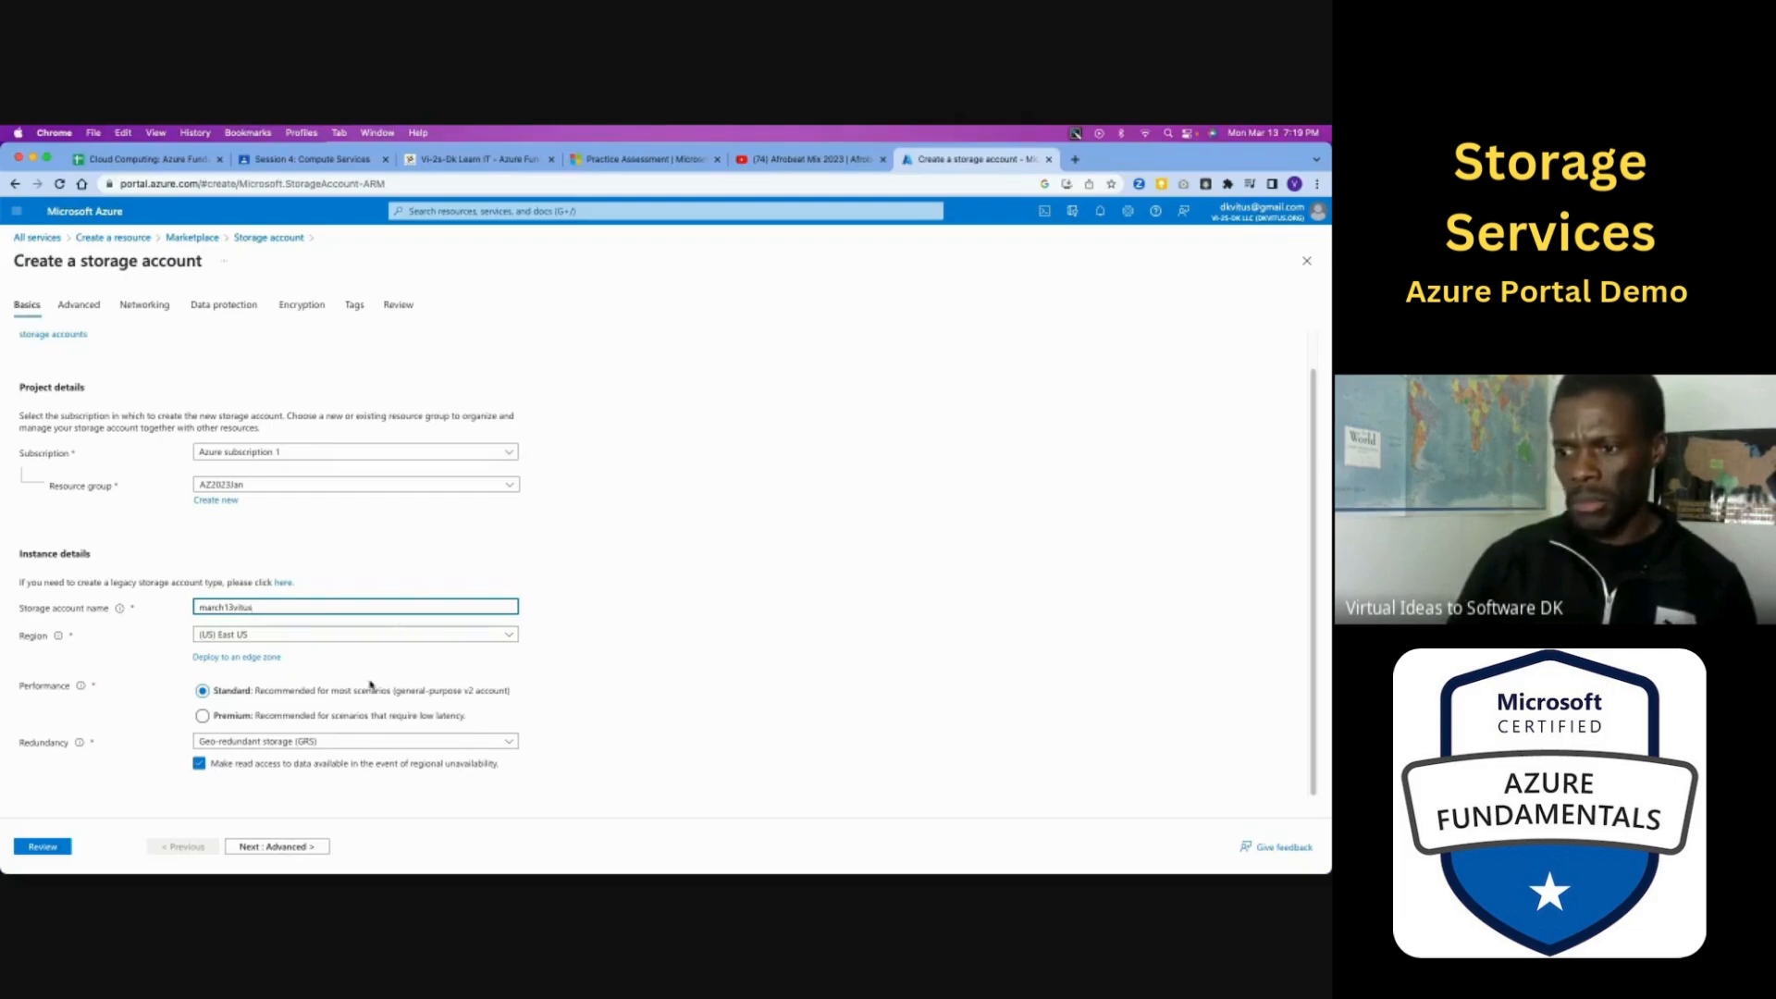
- Review the regions offered for the storage account, keeping (US) East US
click(509, 636)
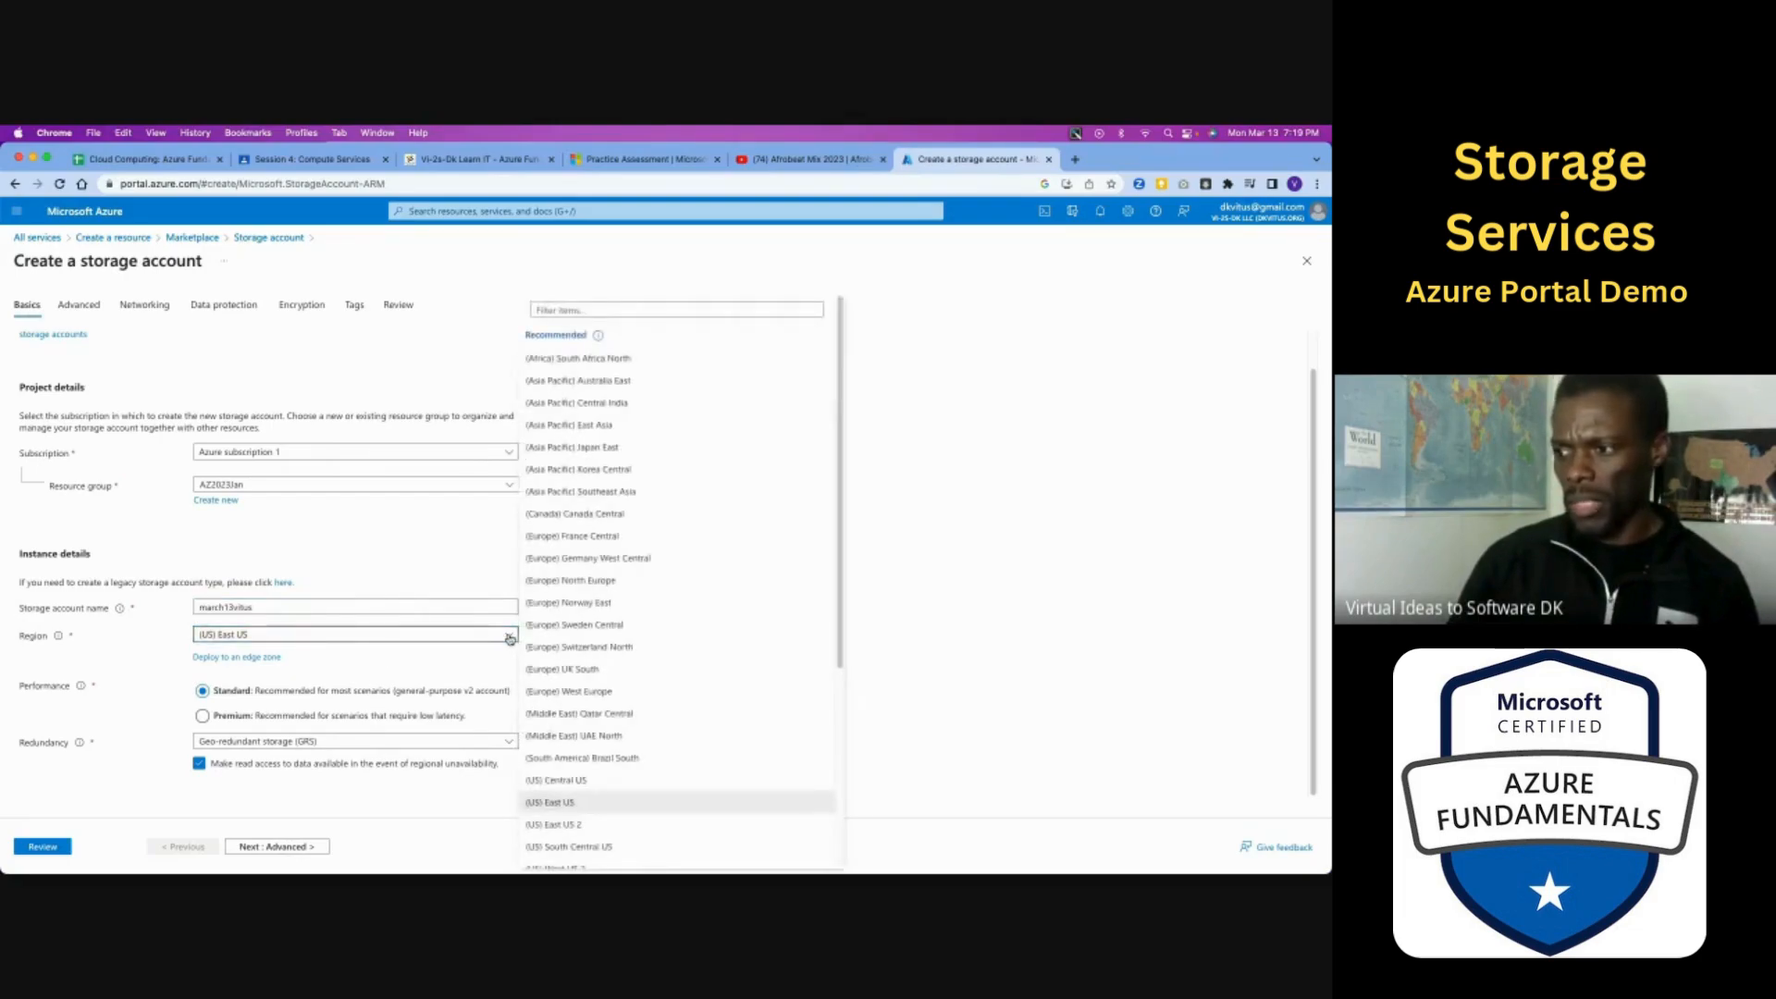
scroll(617, 590, down, 5)
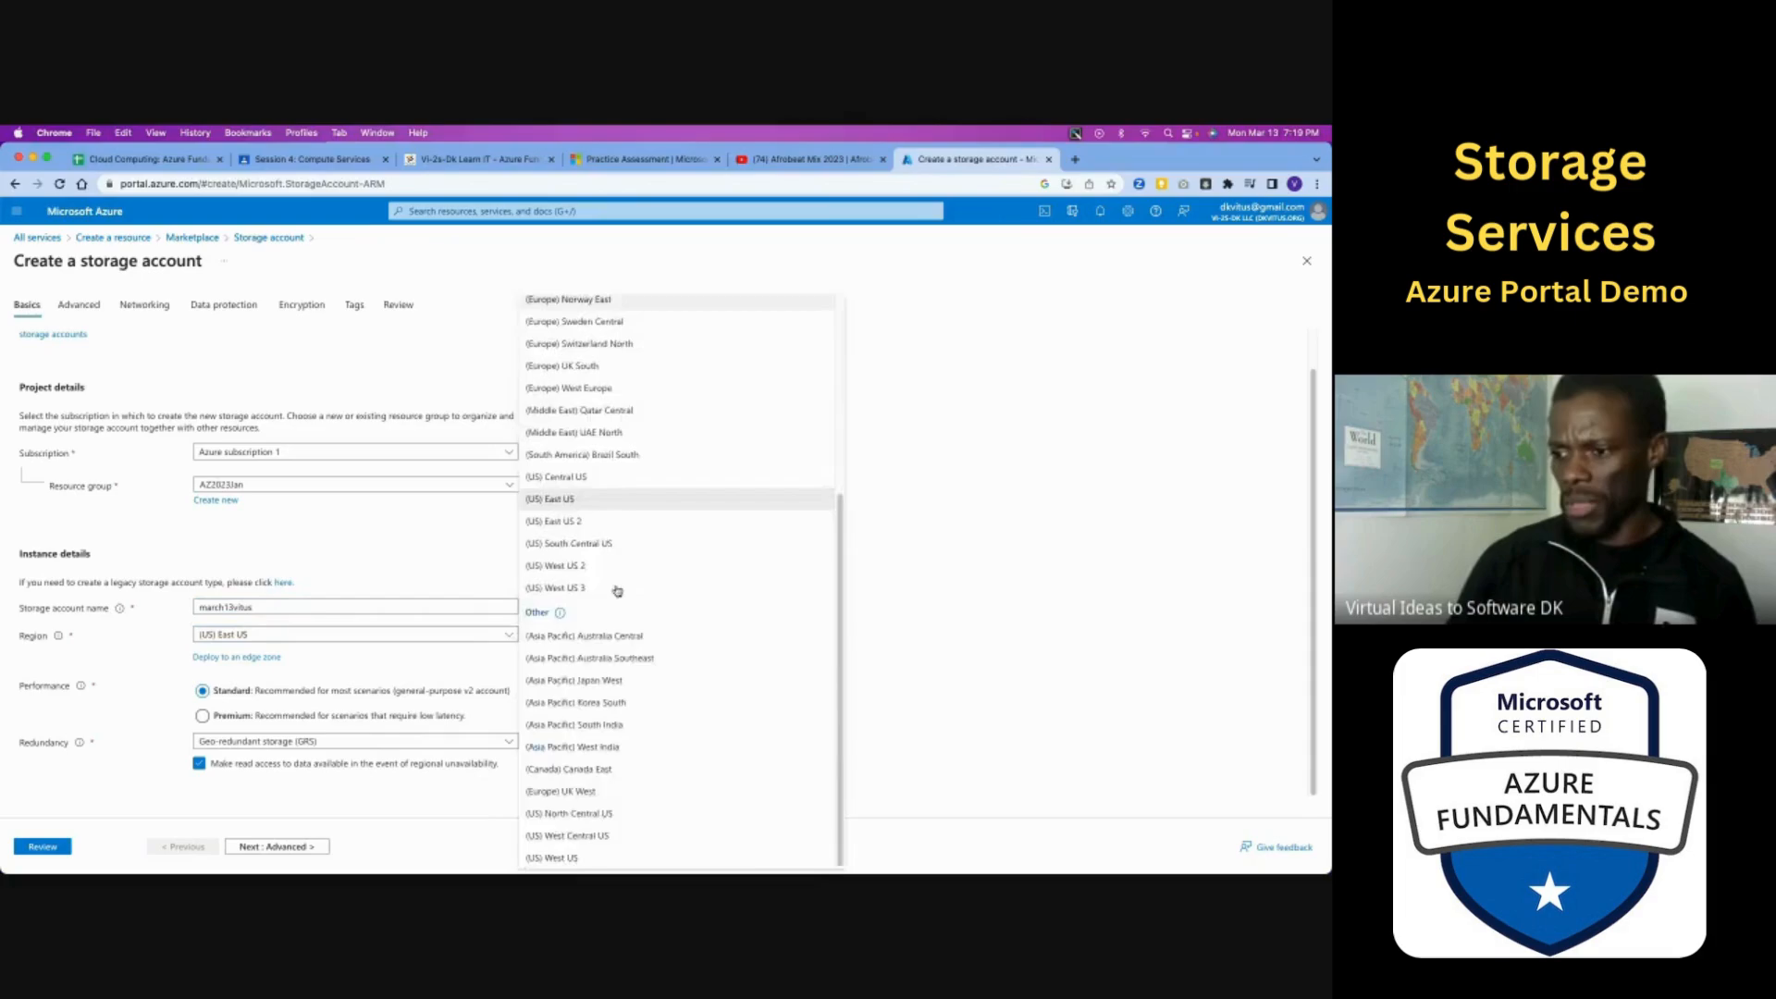
scroll(617, 590, up, 5)
click(404, 588)
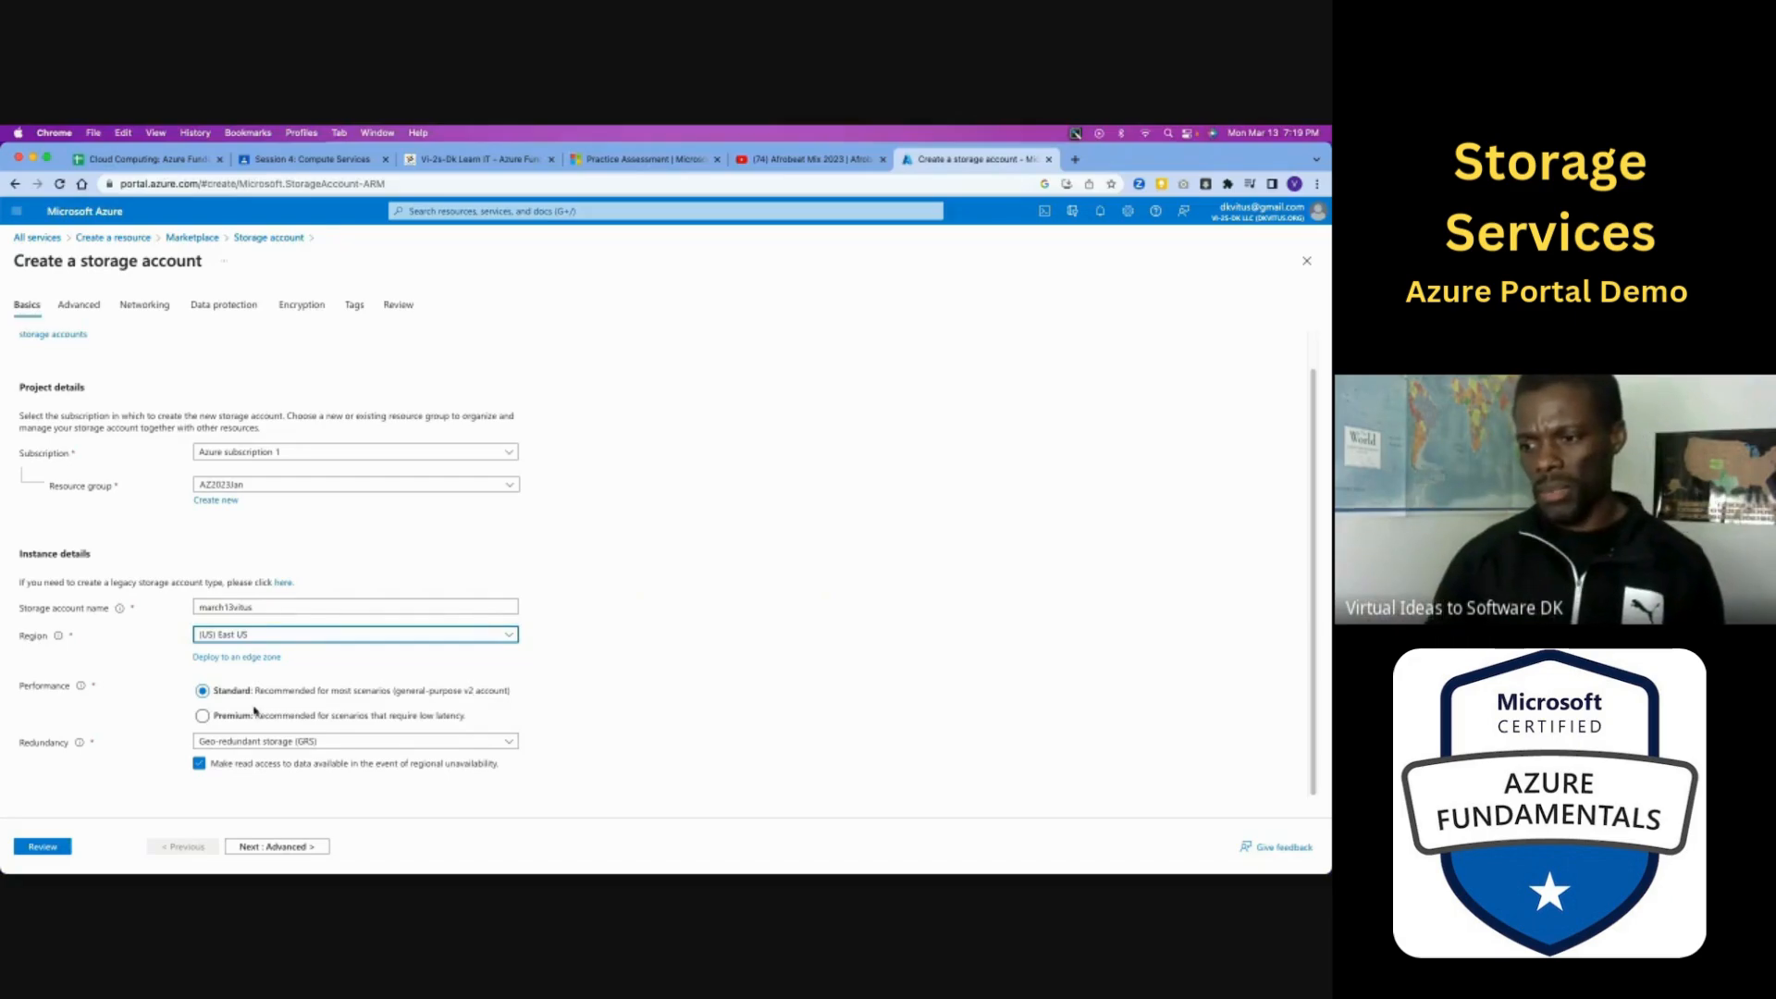
- Try Premium performance to examine its account types, and set performance back to Standard
click(201, 716)
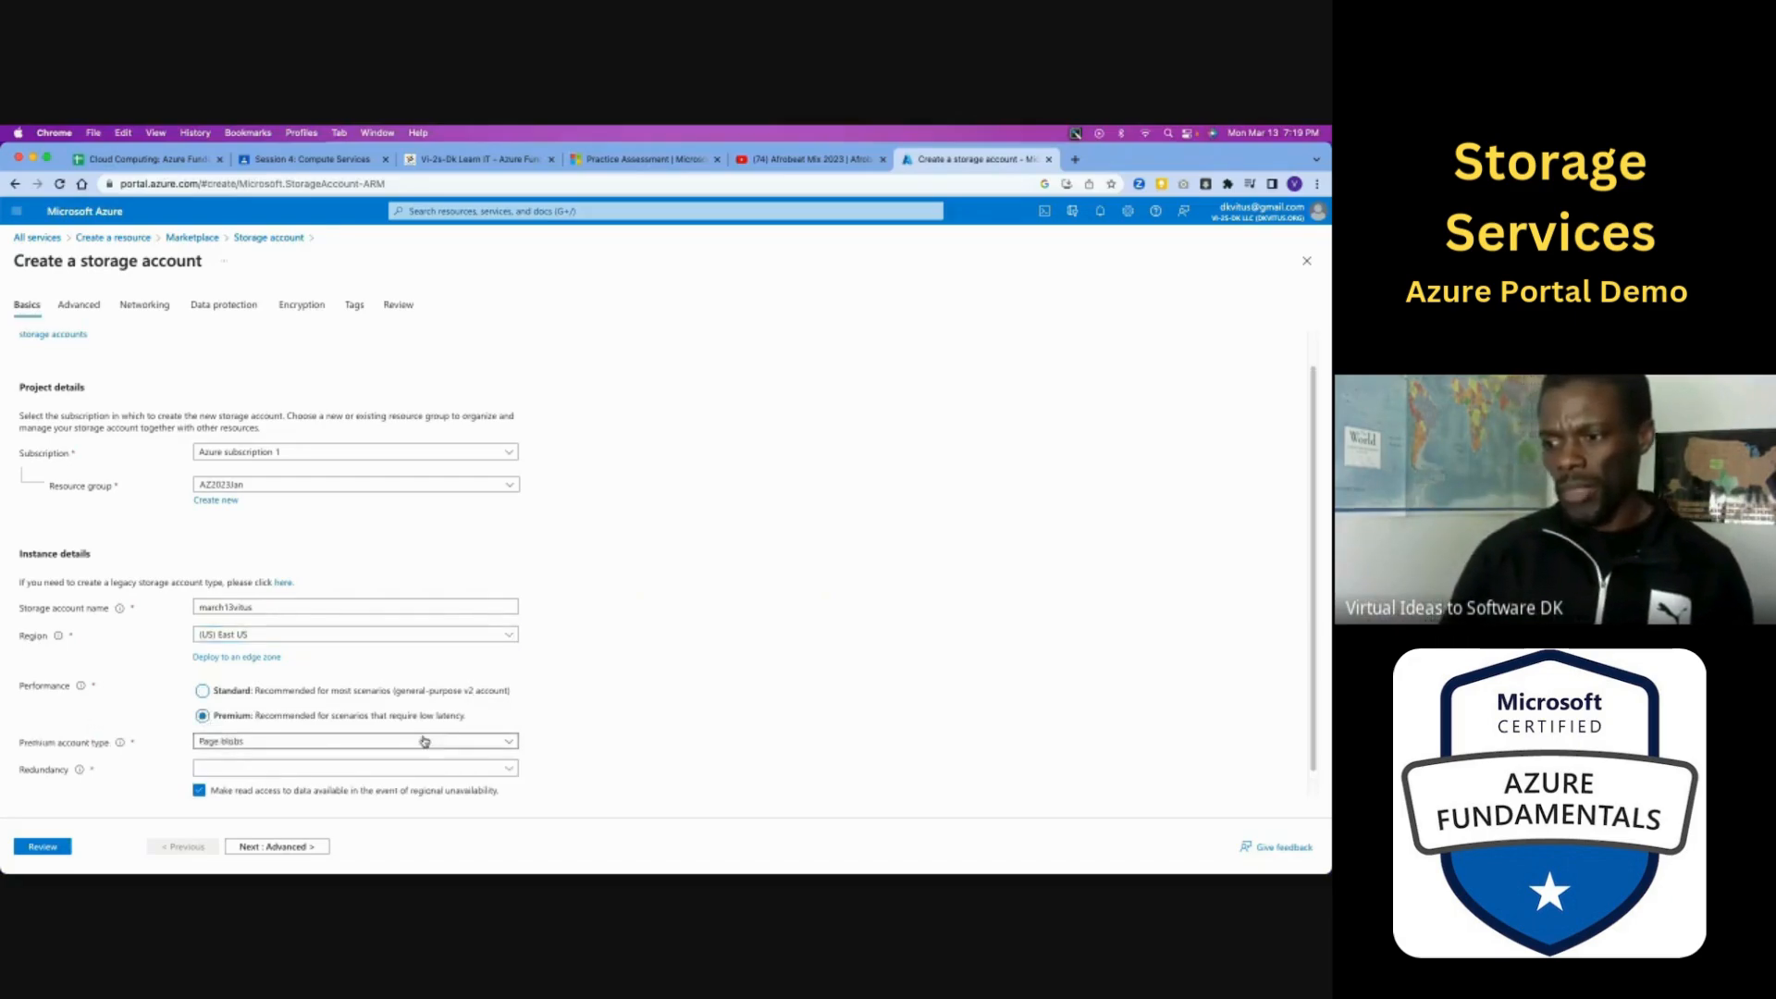
click(425, 741)
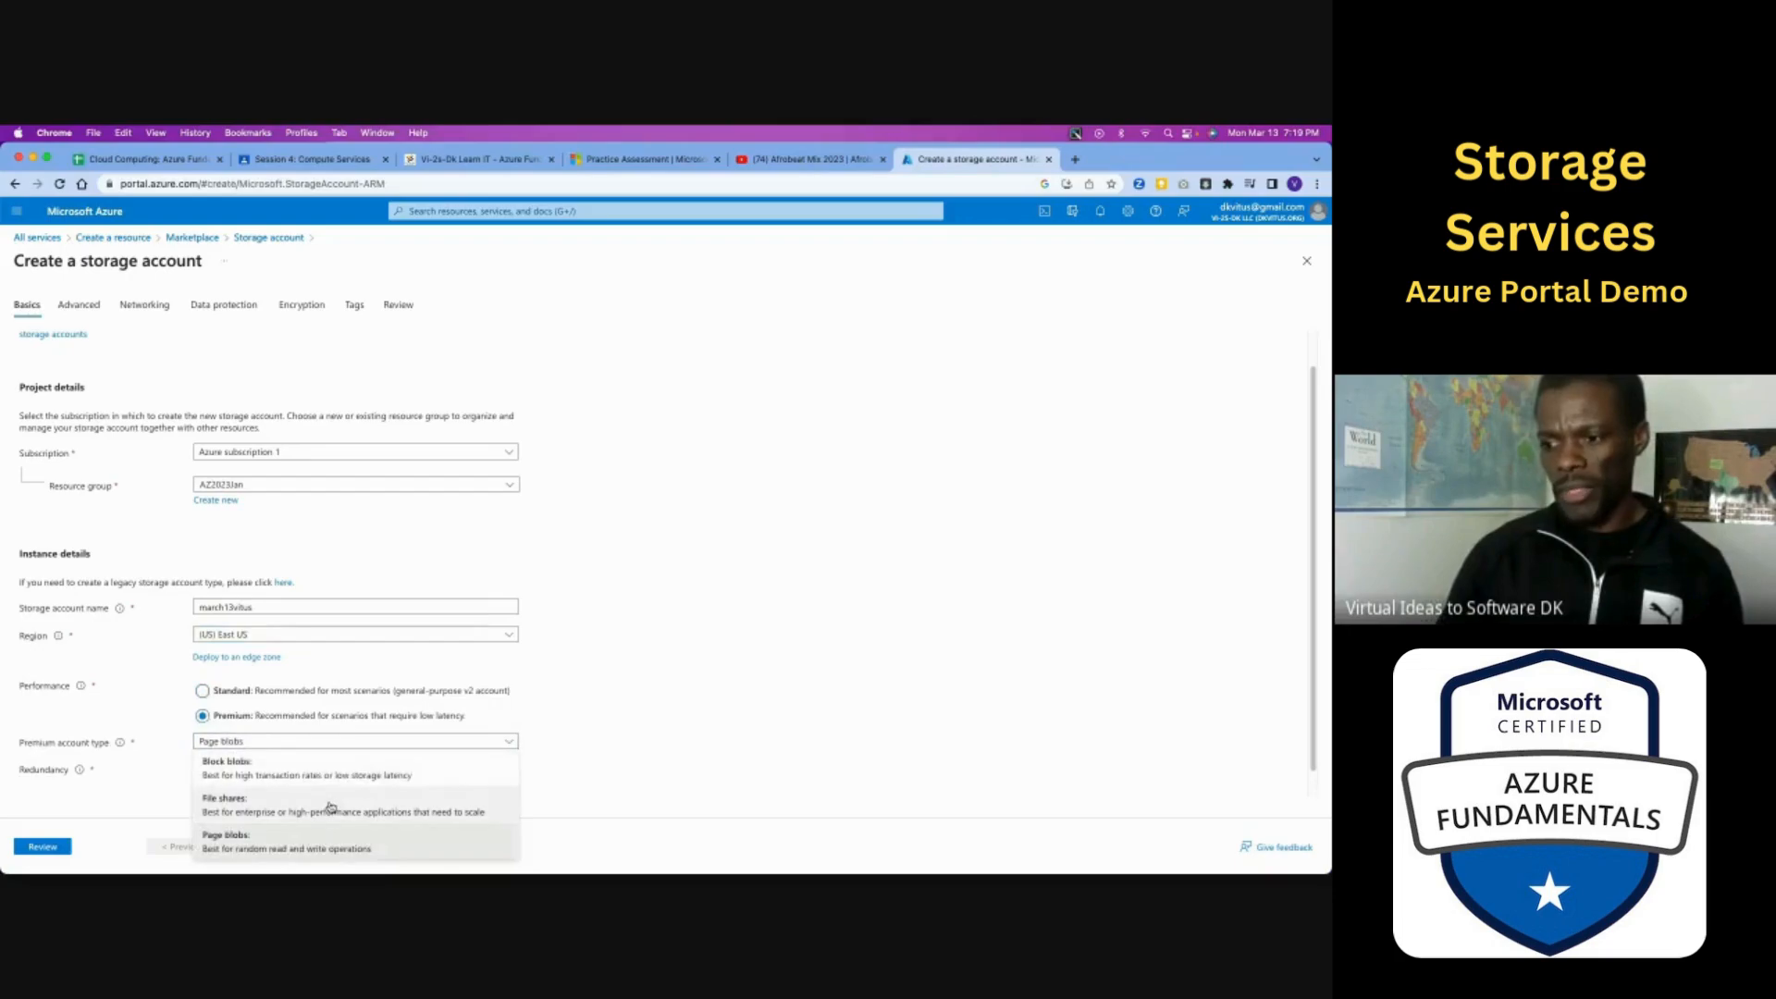
click(386, 739)
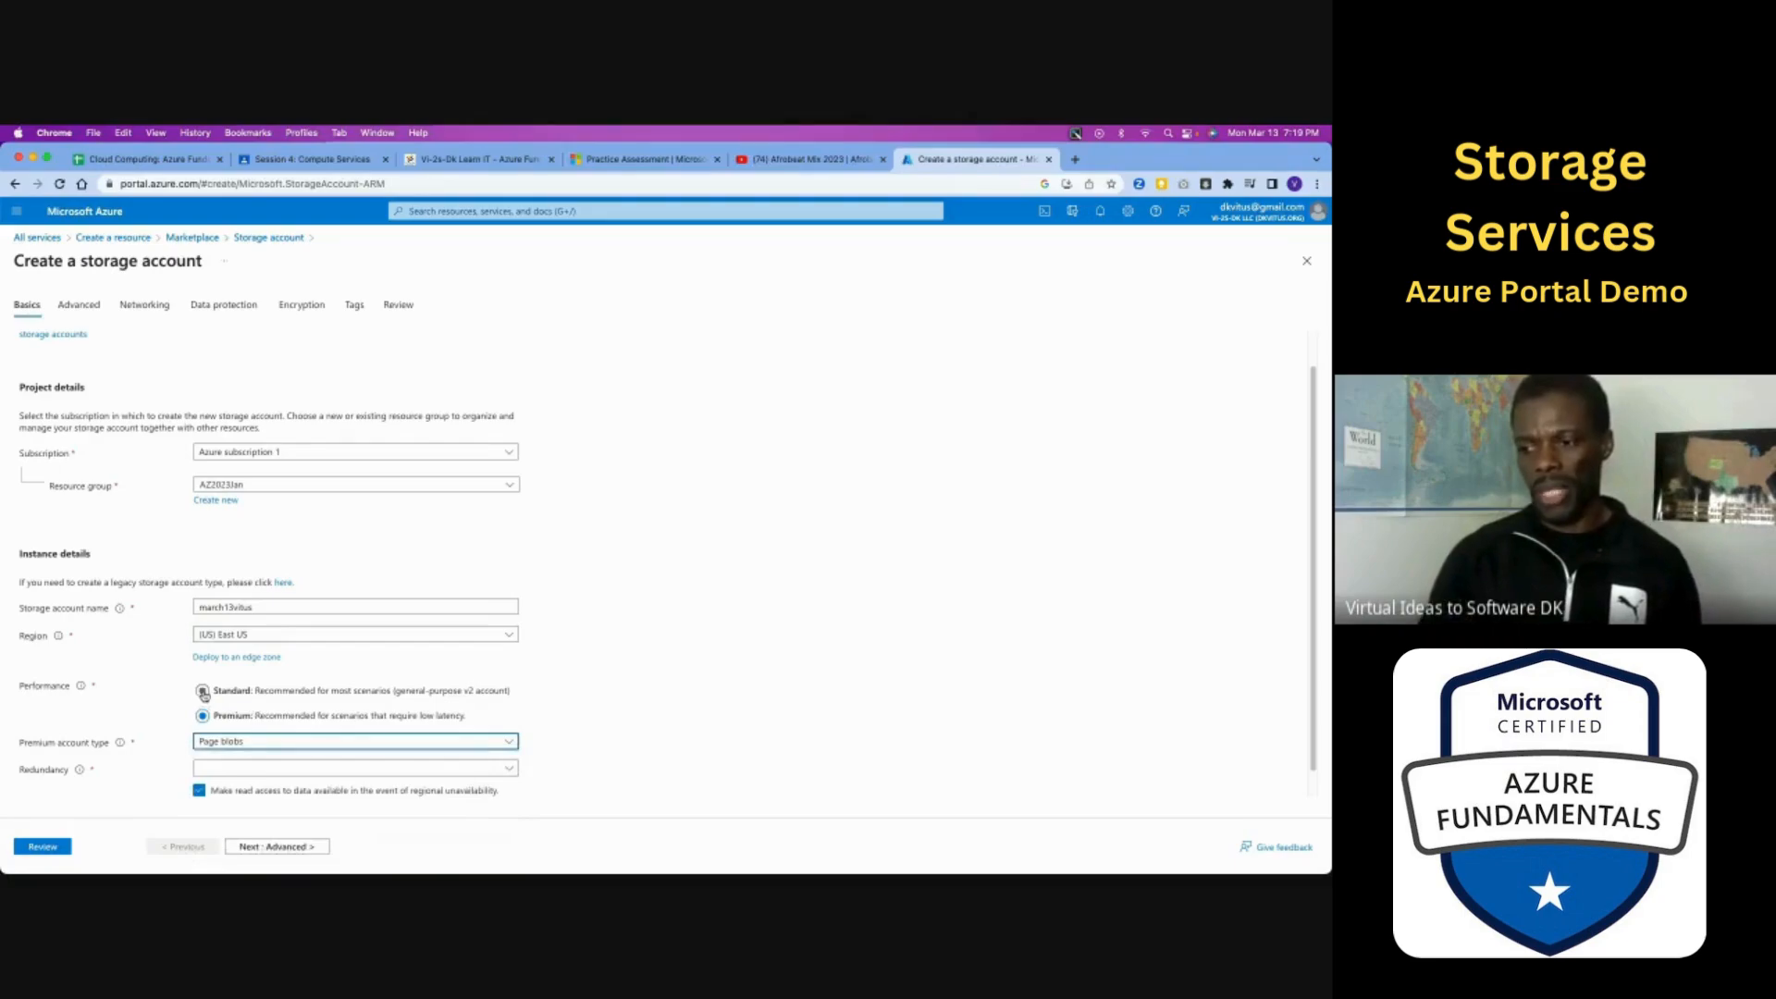
click(202, 692)
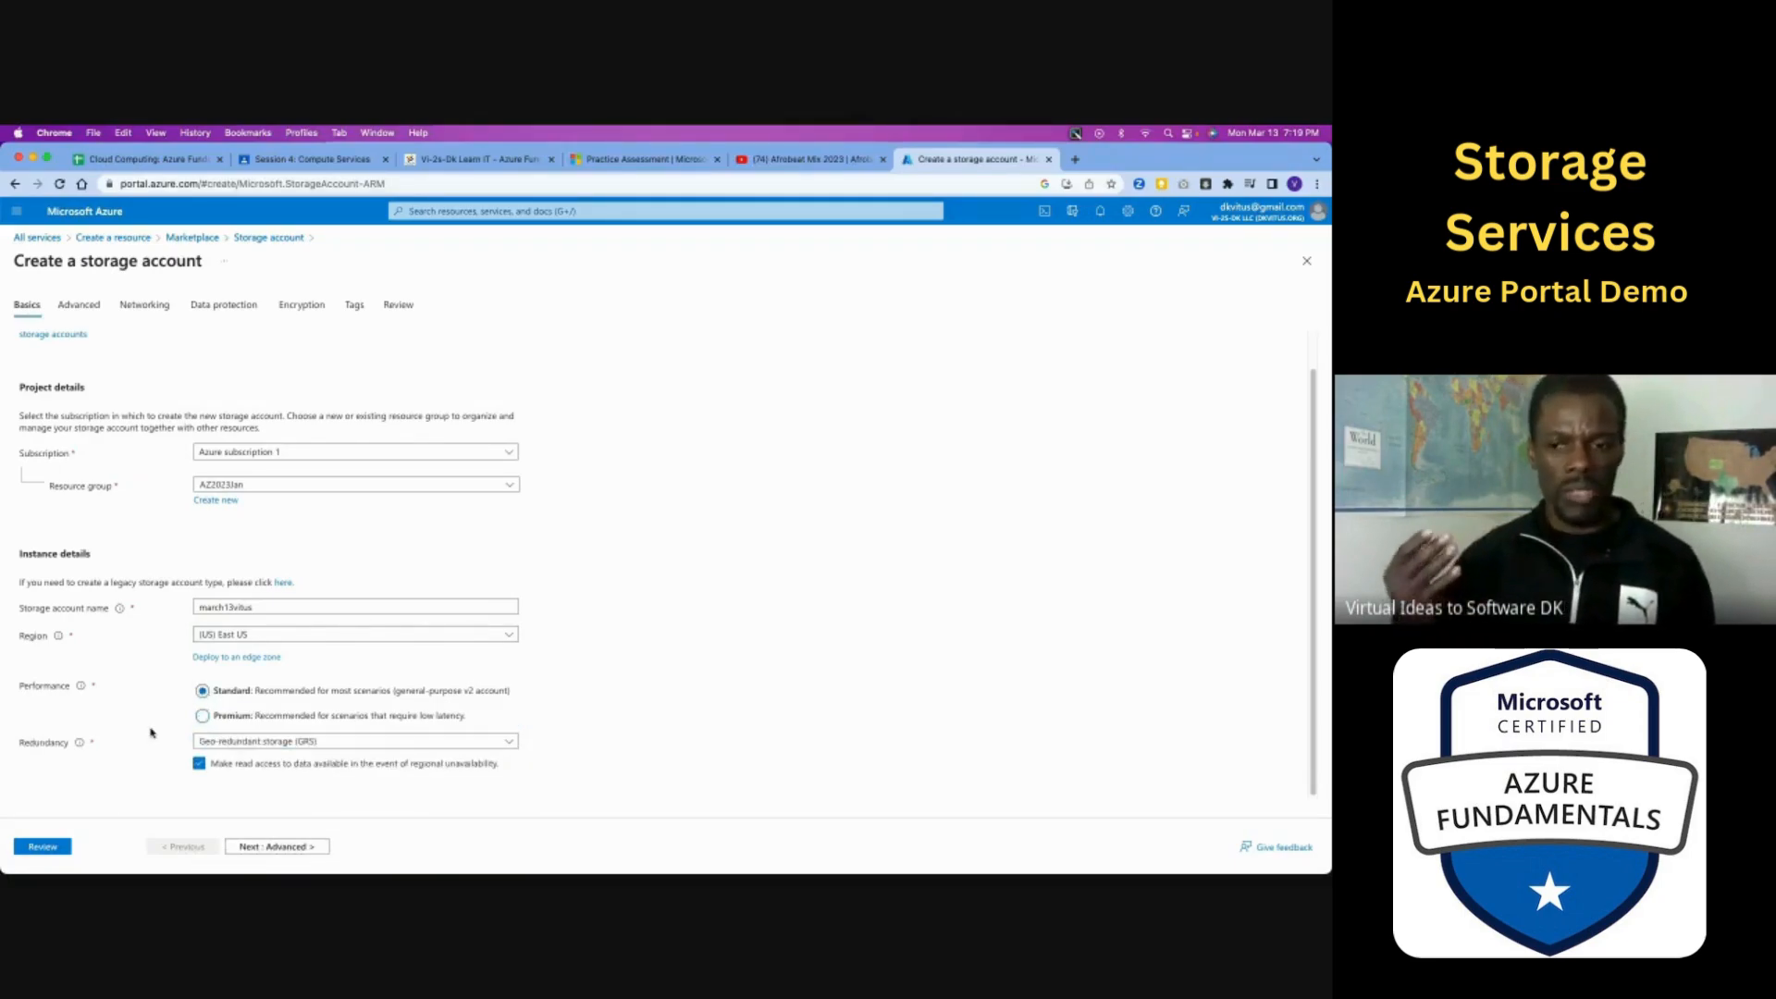
- Set the storage account's redundancy to Locally-redundant storage (LRS)
click(363, 743)
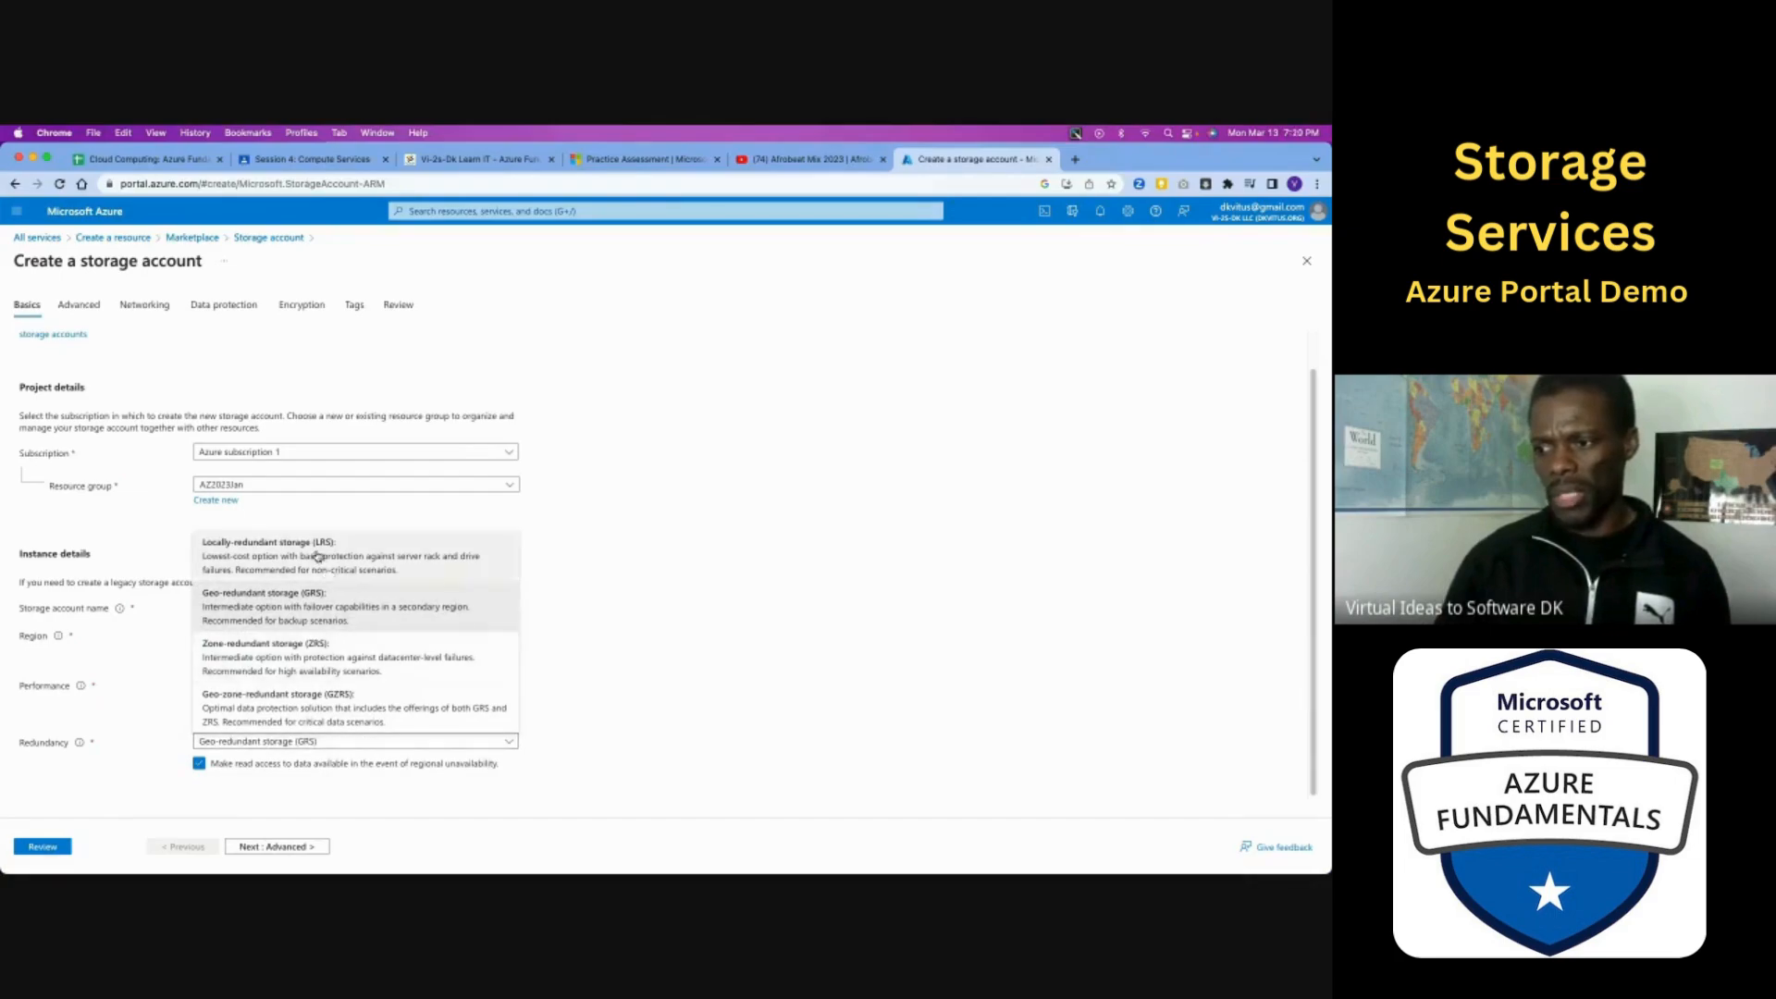
click(316, 557)
click(308, 754)
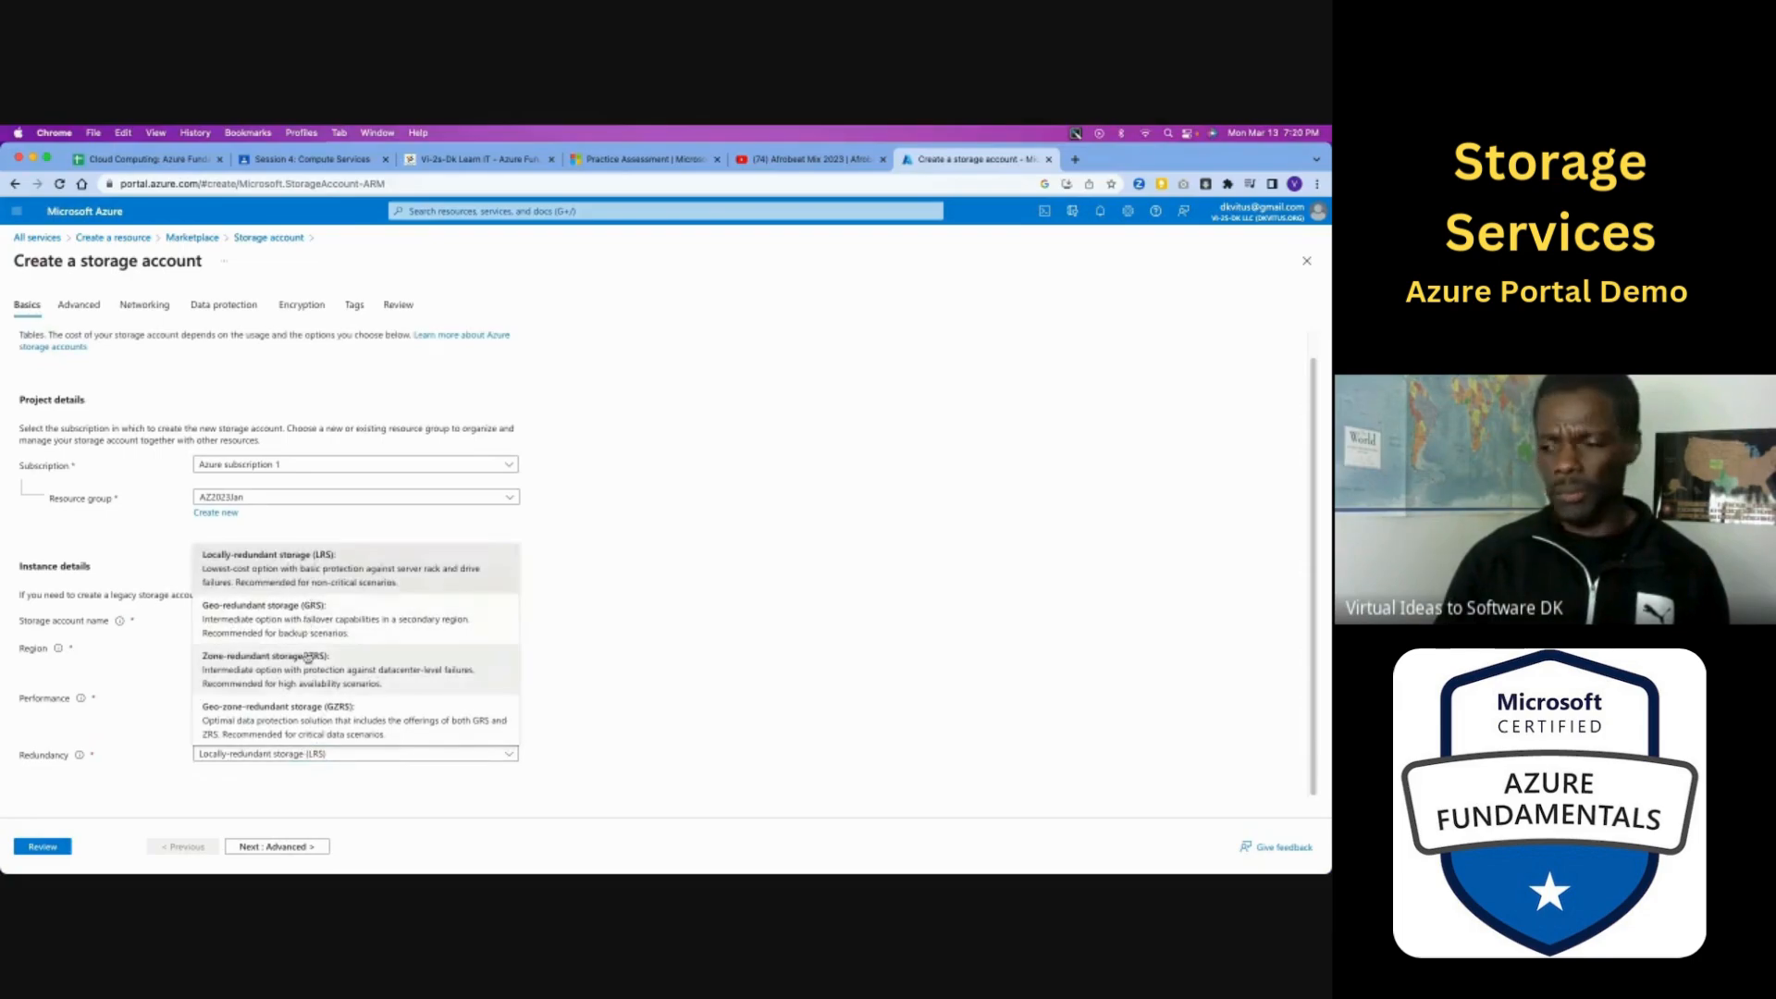
click(593, 706)
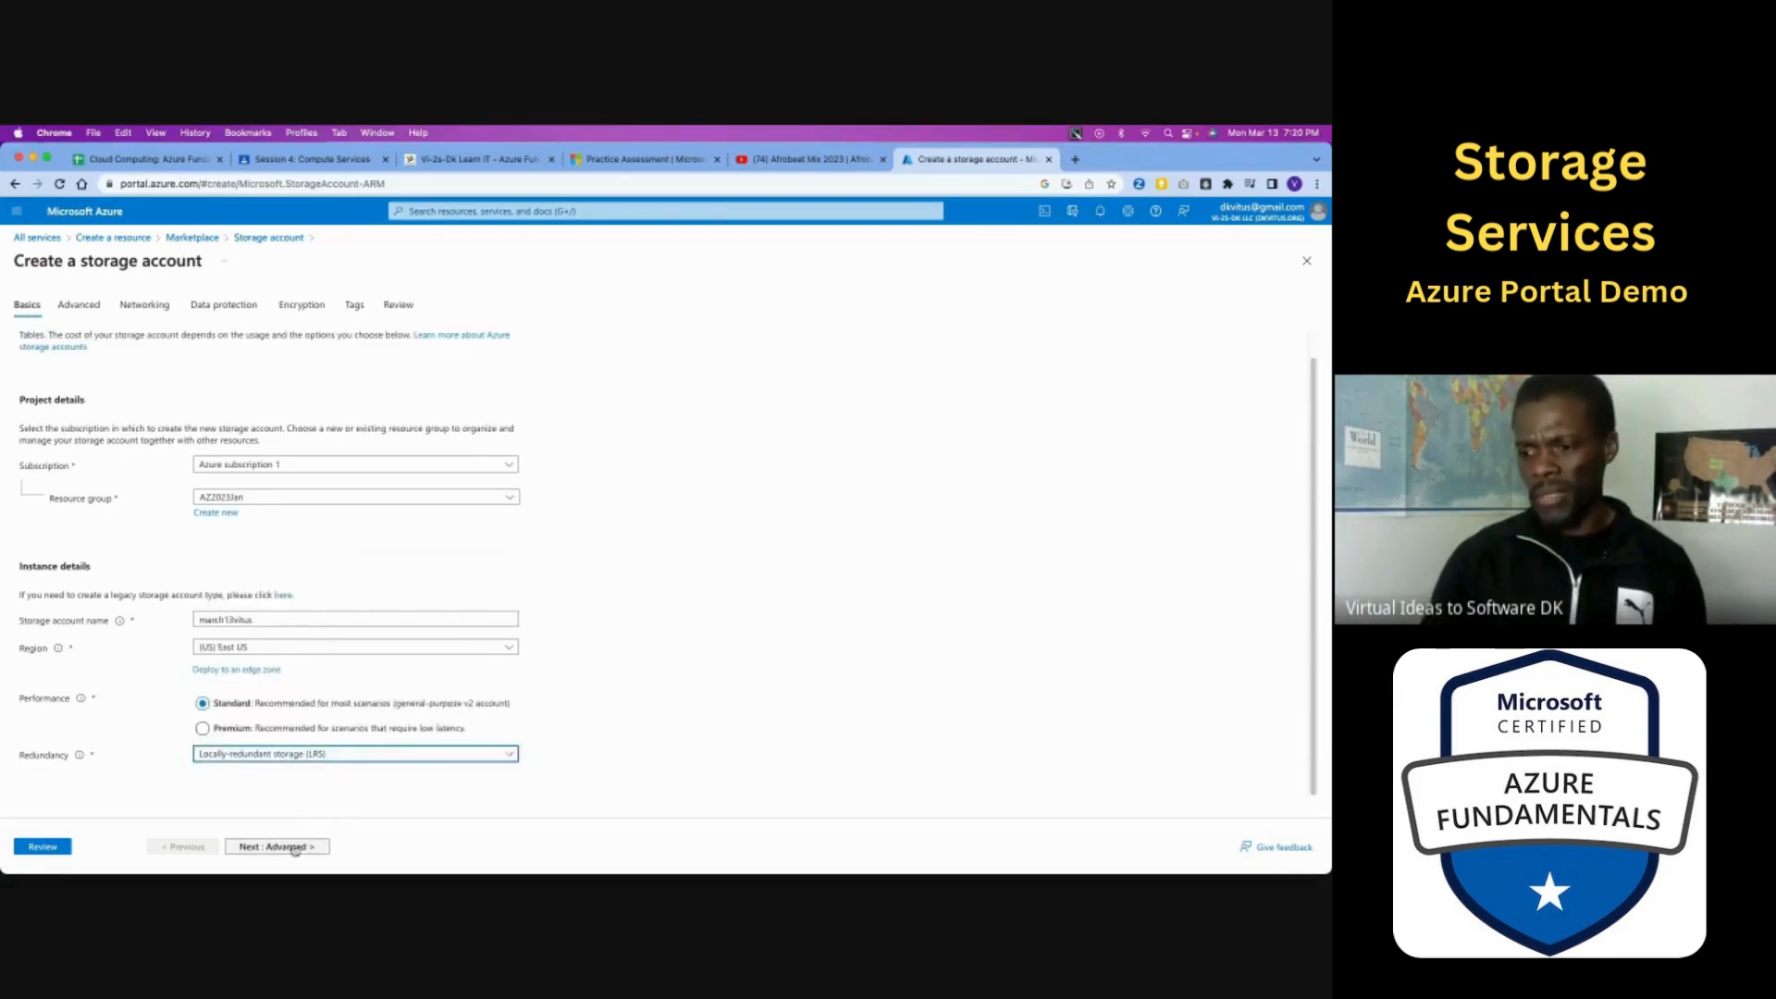
- Review the summary of the storage account settings and create the account
click(52, 846)
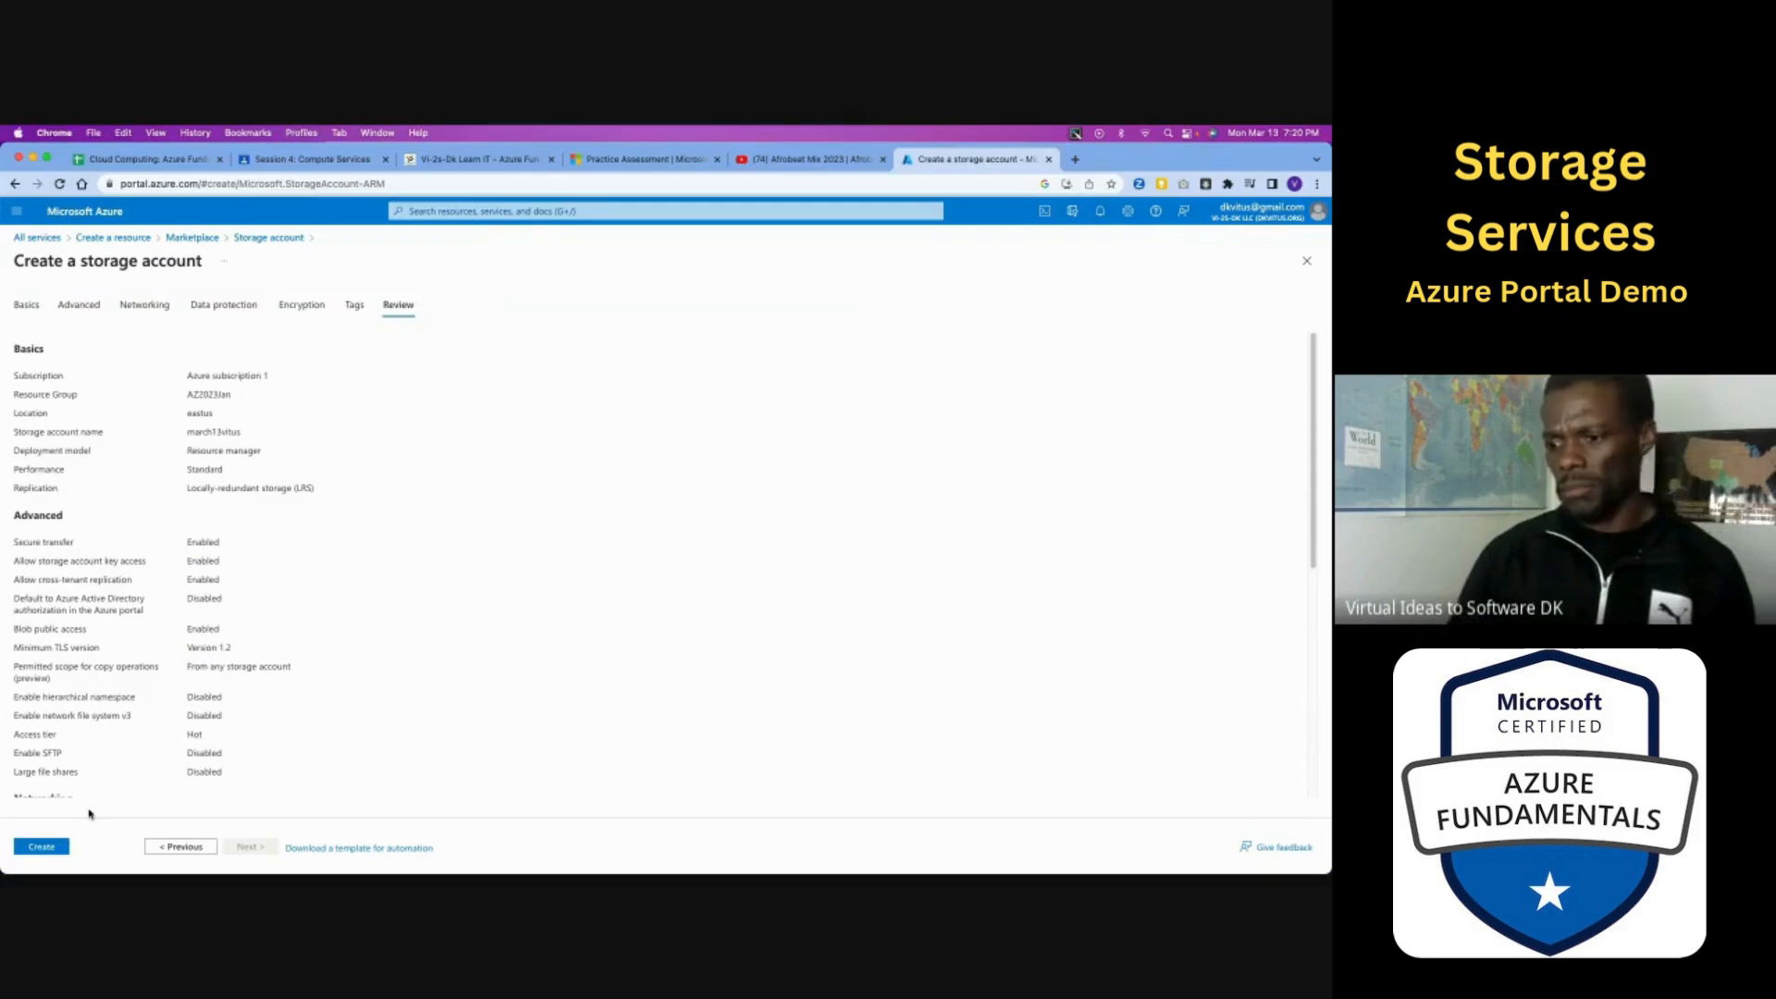
scroll(89, 786, down, 5)
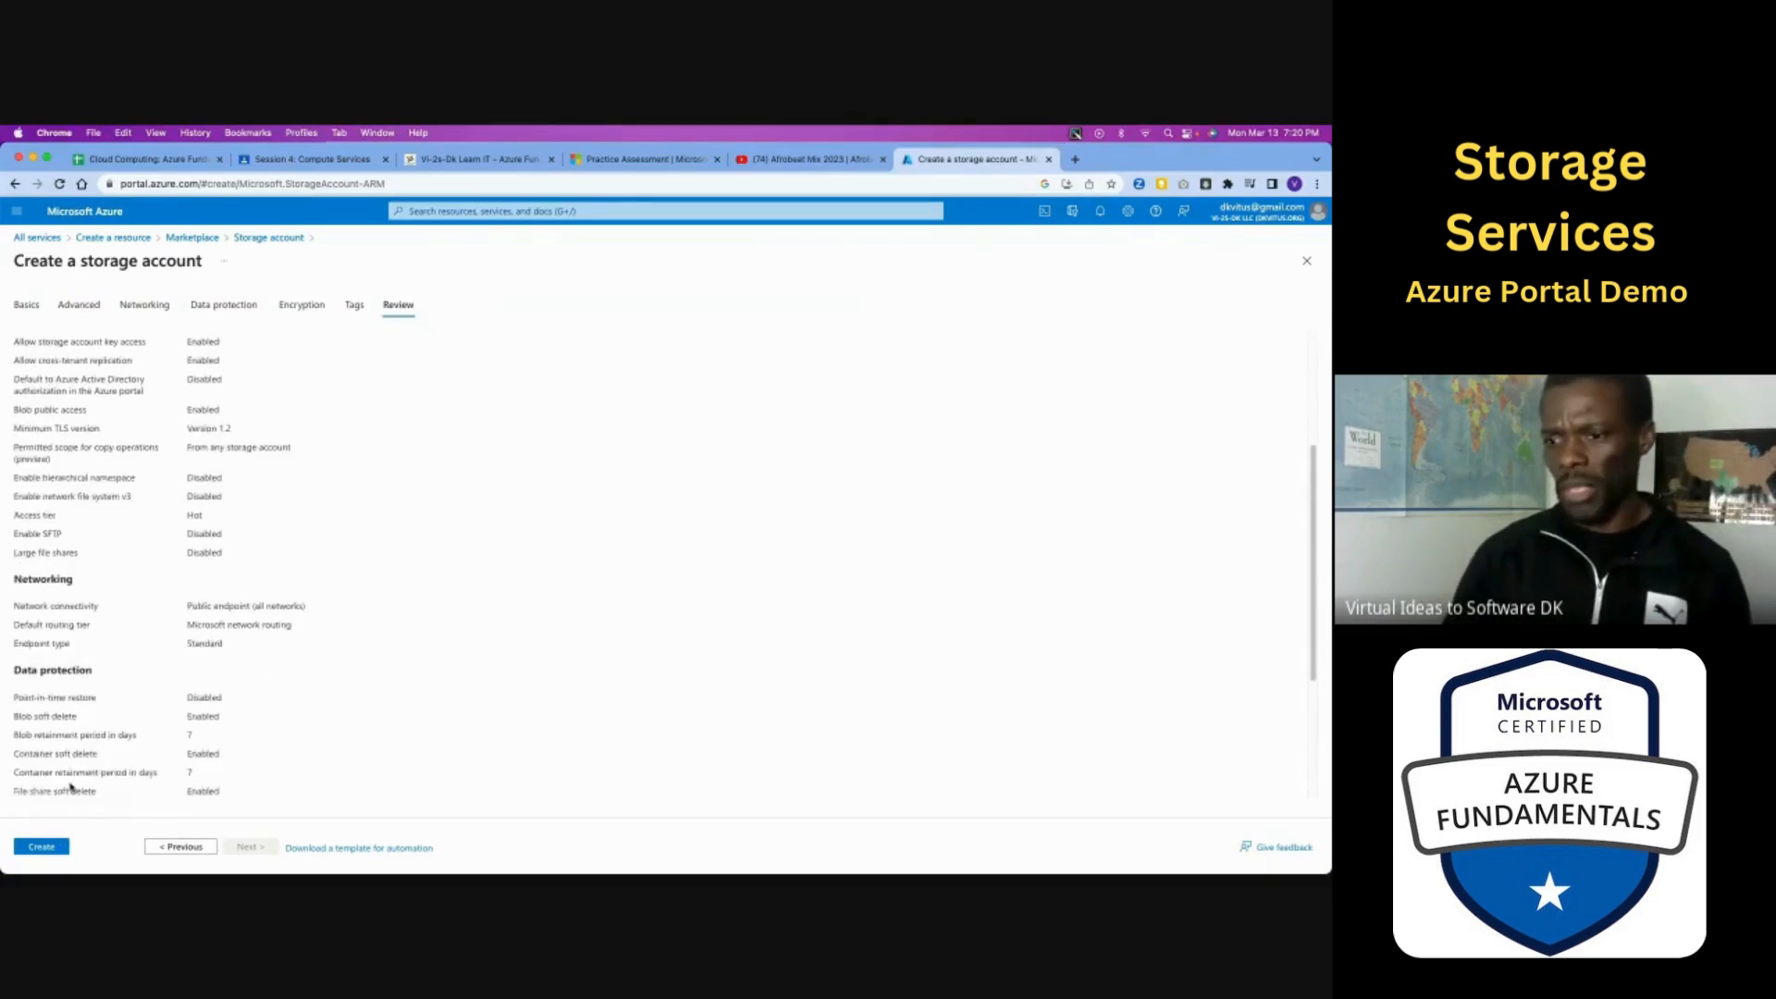
click(48, 845)
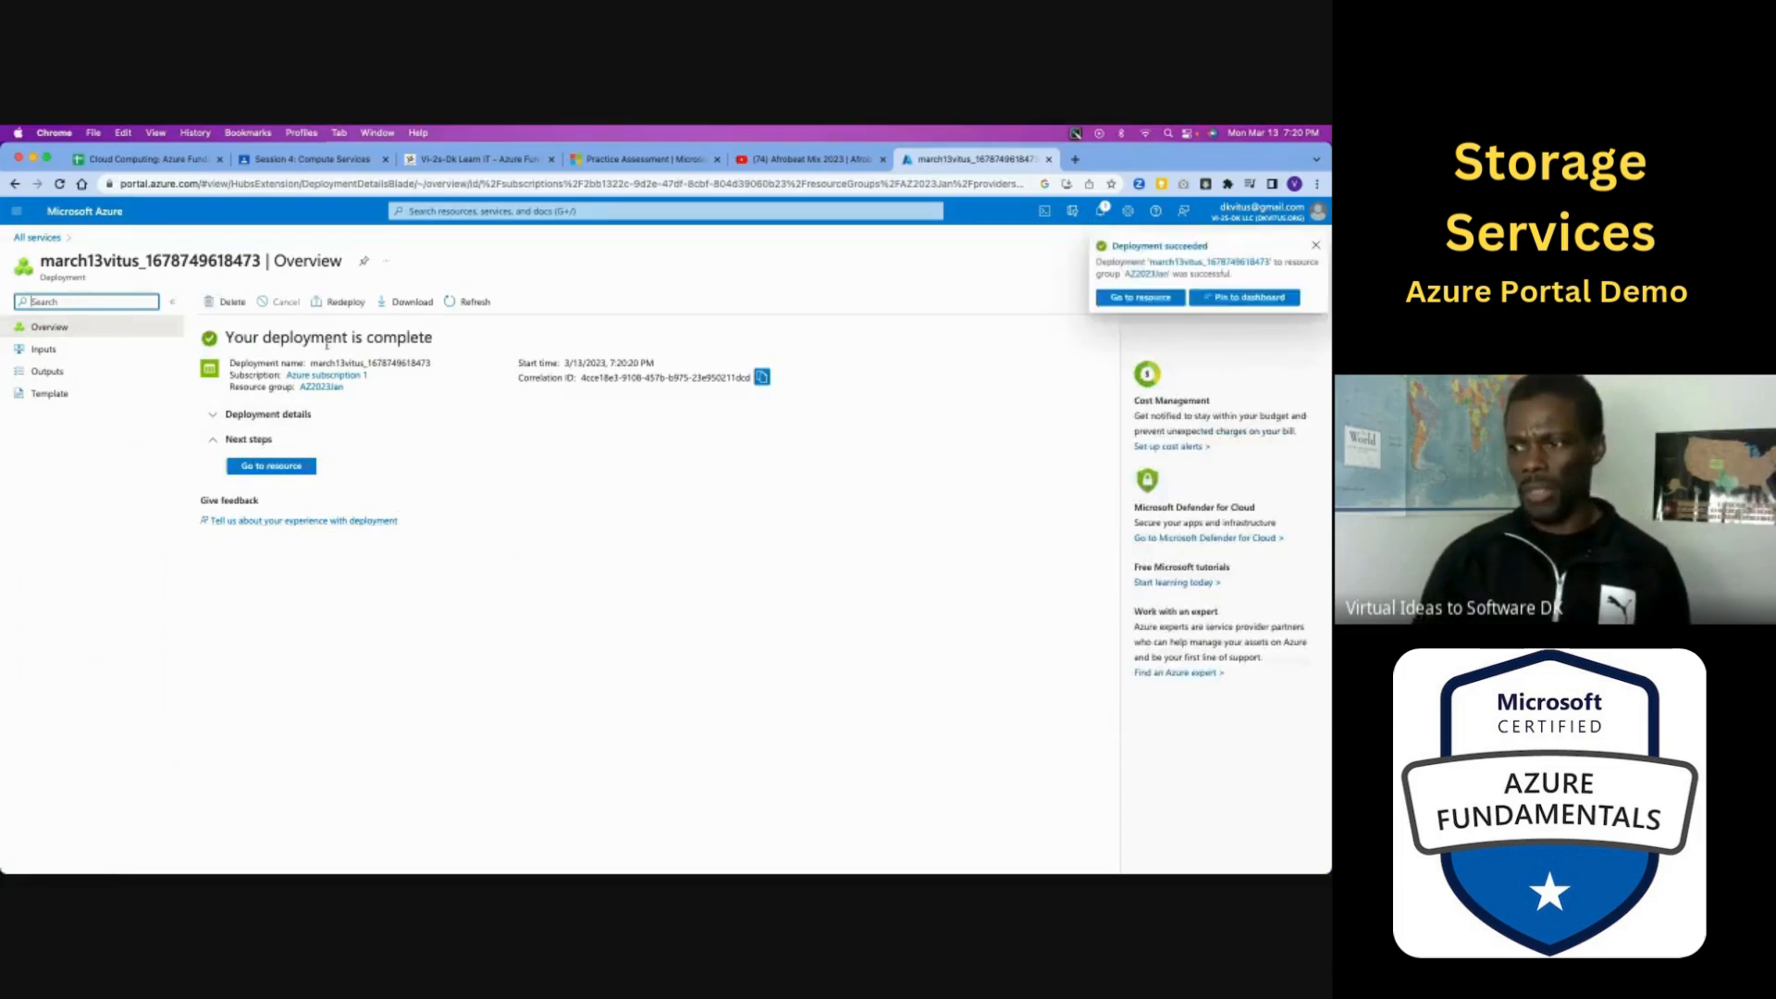
- Open the newly deployed storage account and look through its overview properties
click(272, 466)
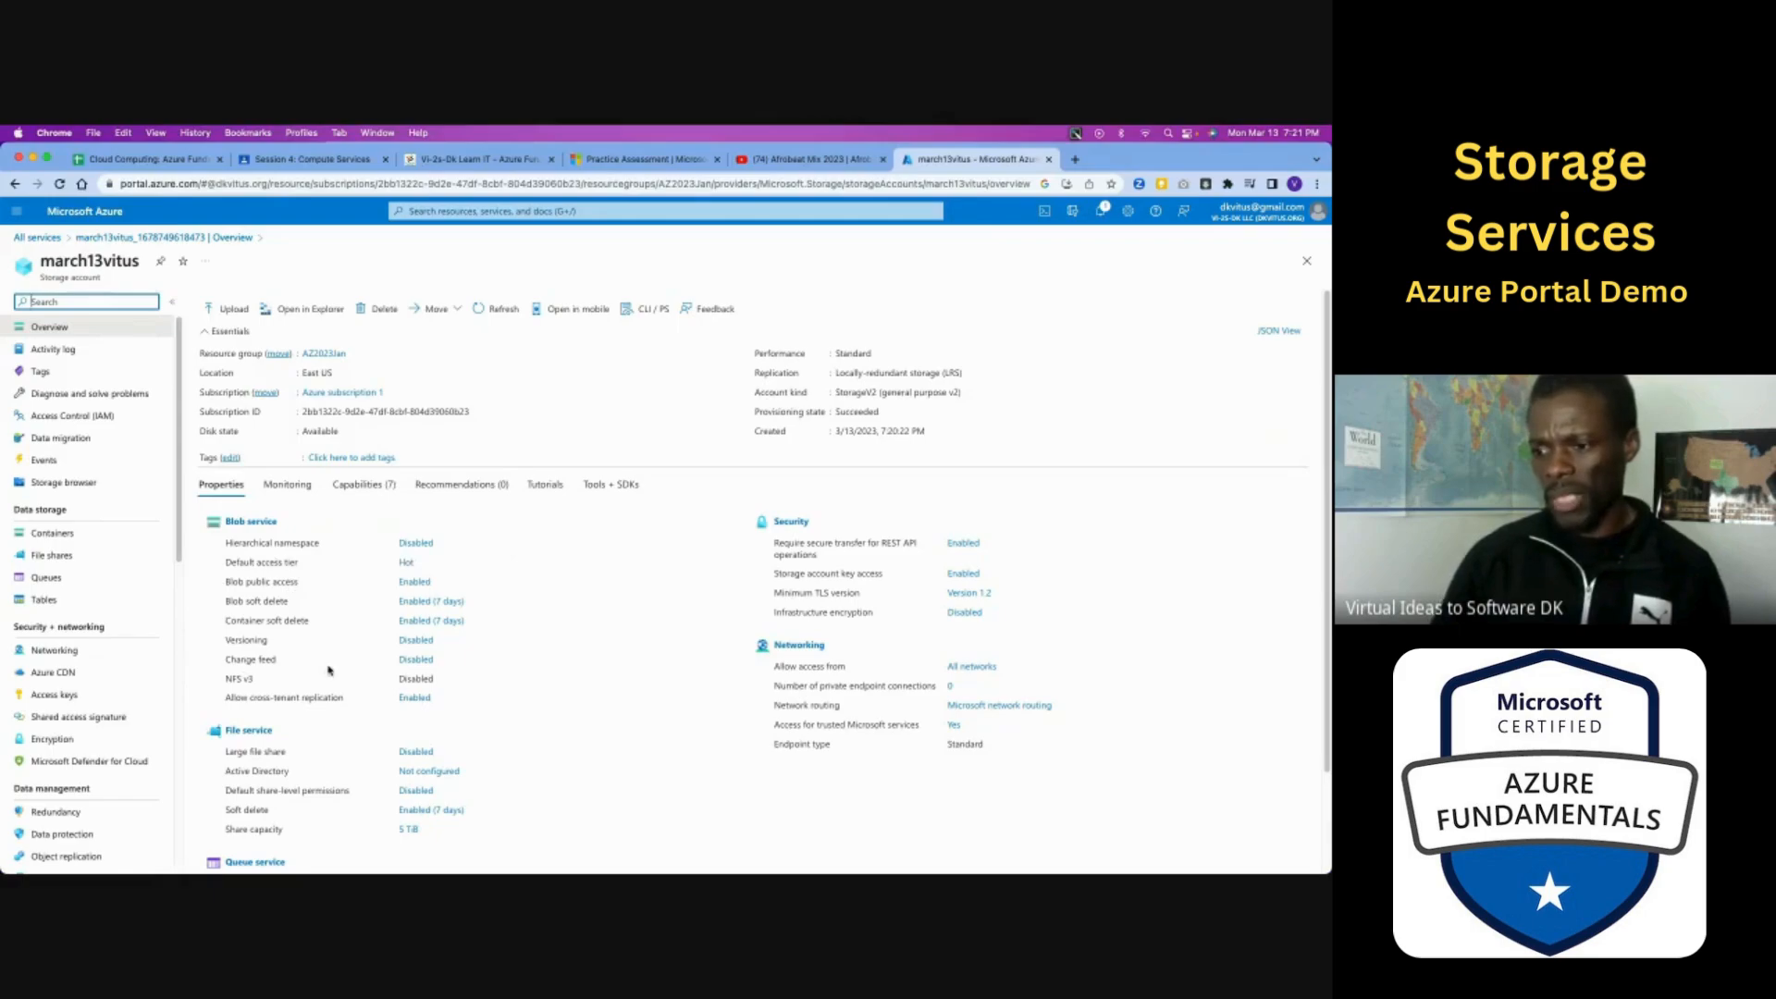
scroll(296, 685, down, 3)
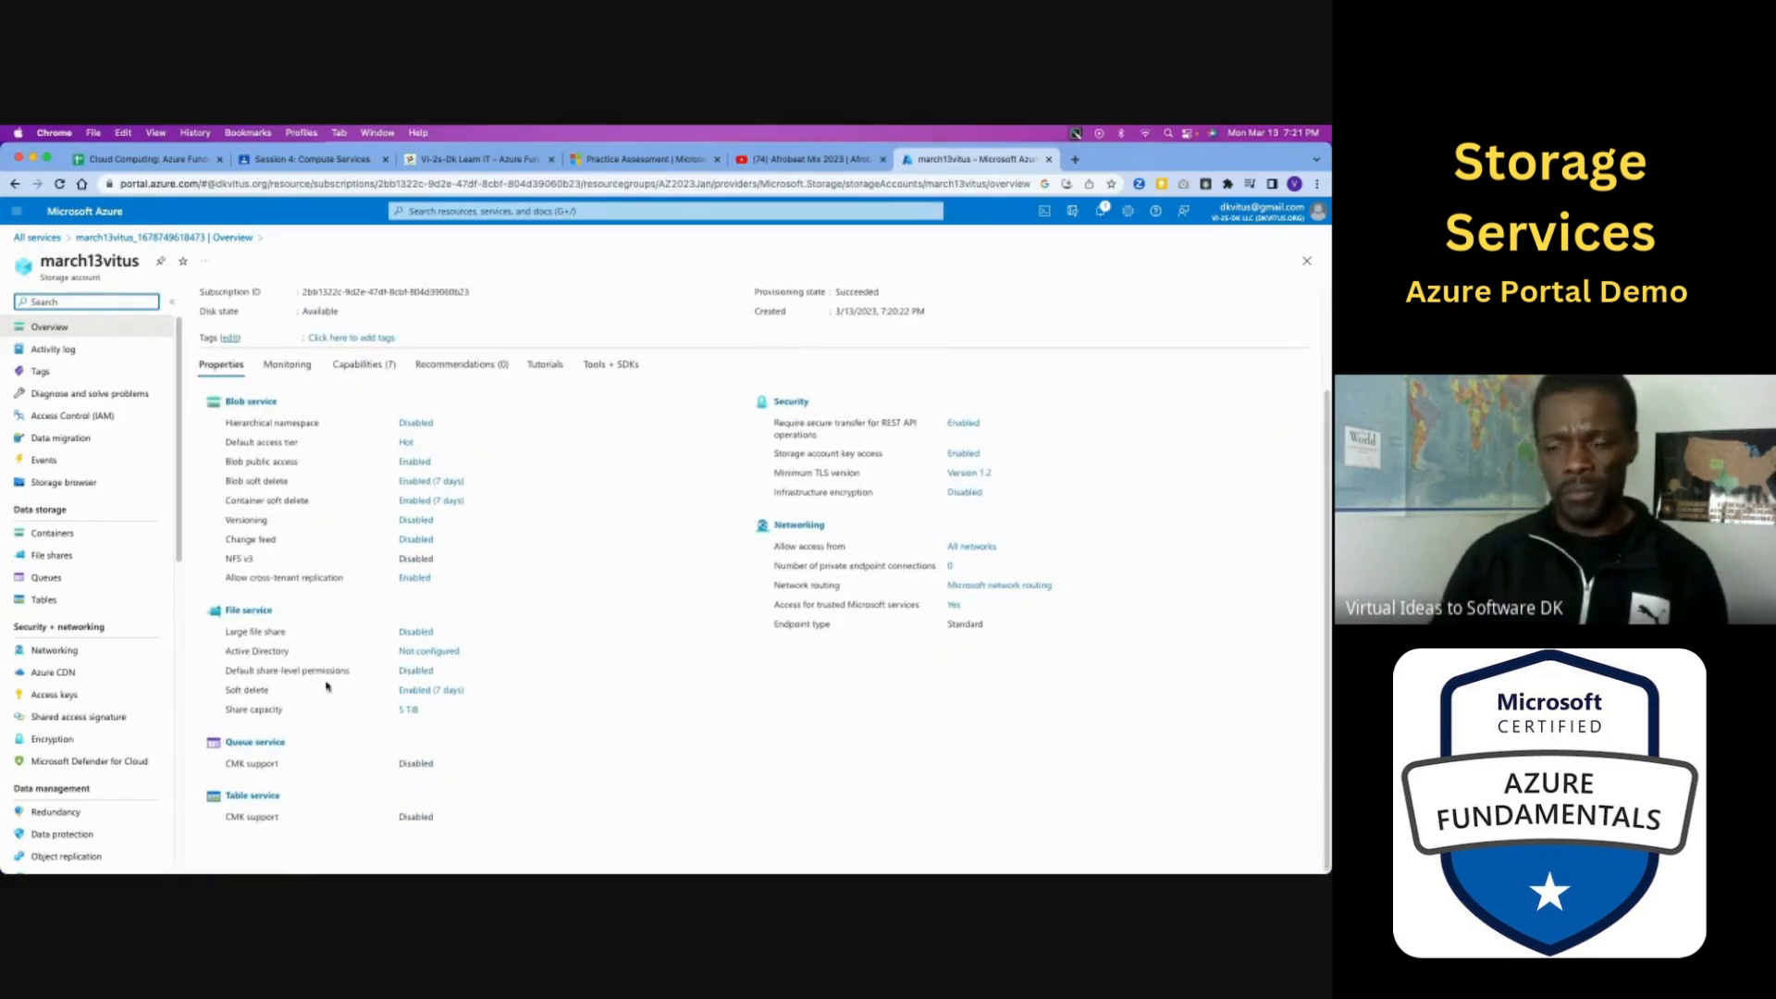
scroll(324, 685, up, 3)
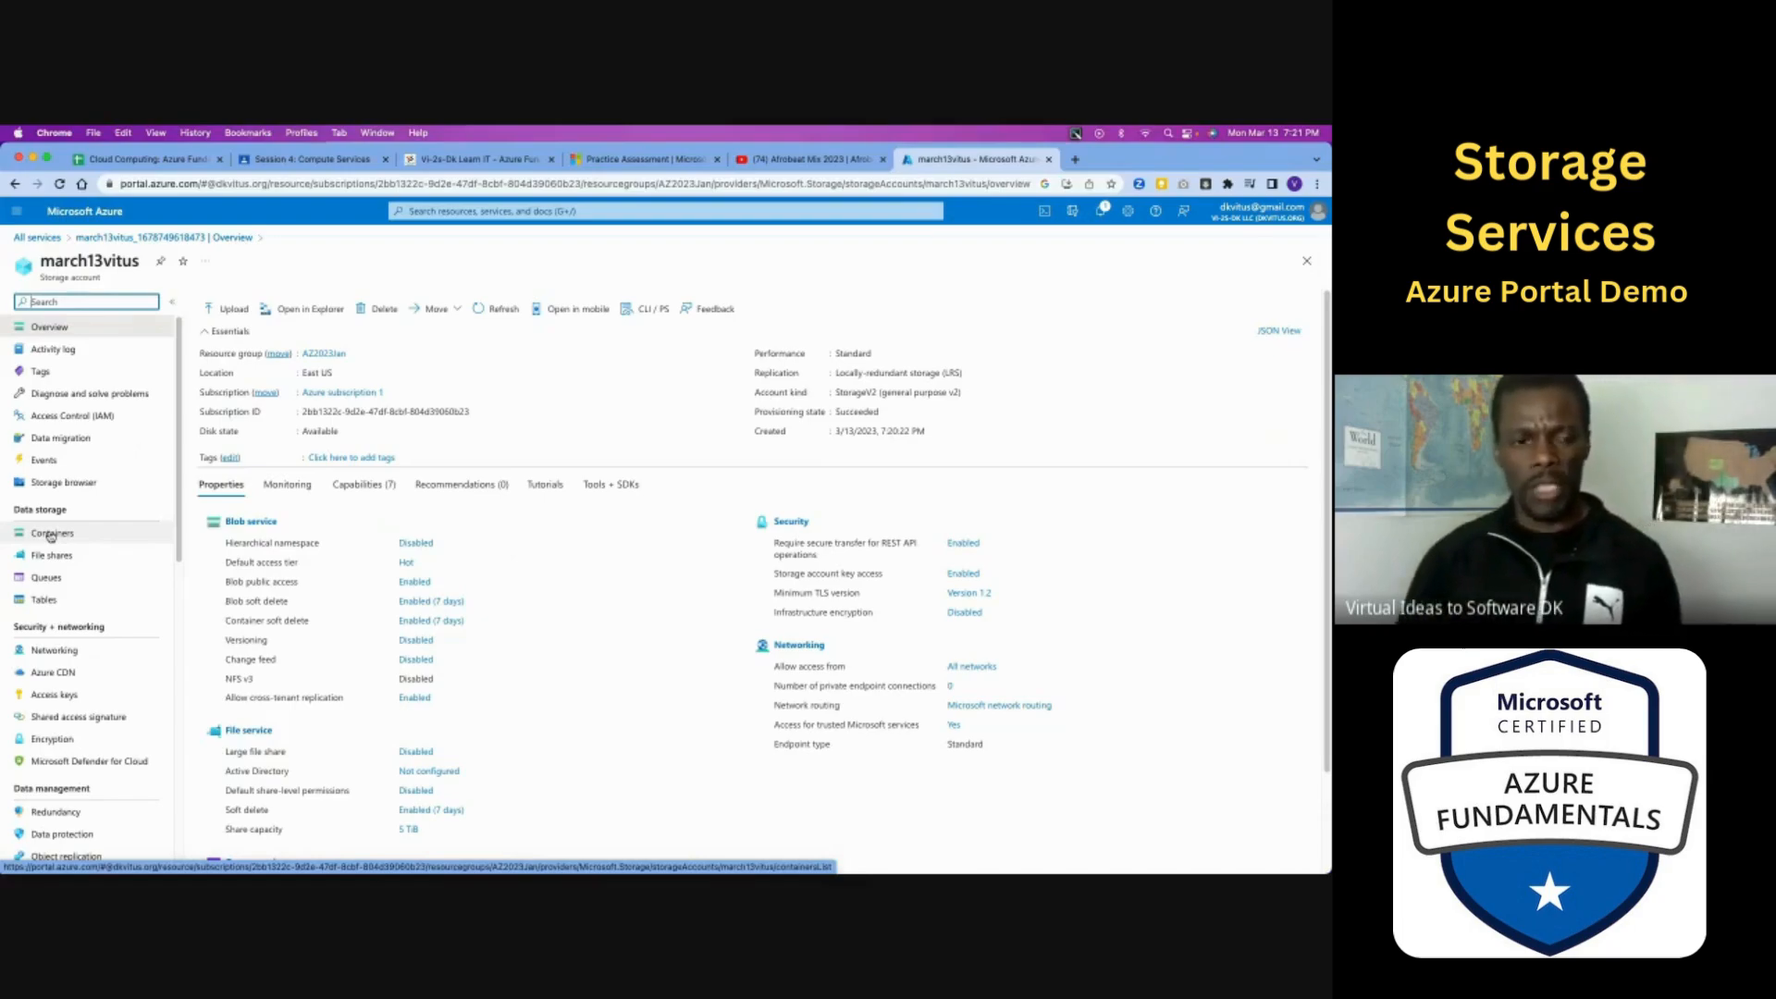
- Create a blob container named after the account owner, with Container (anonymous read access for containers and blobs) as its public access level
click(51, 534)
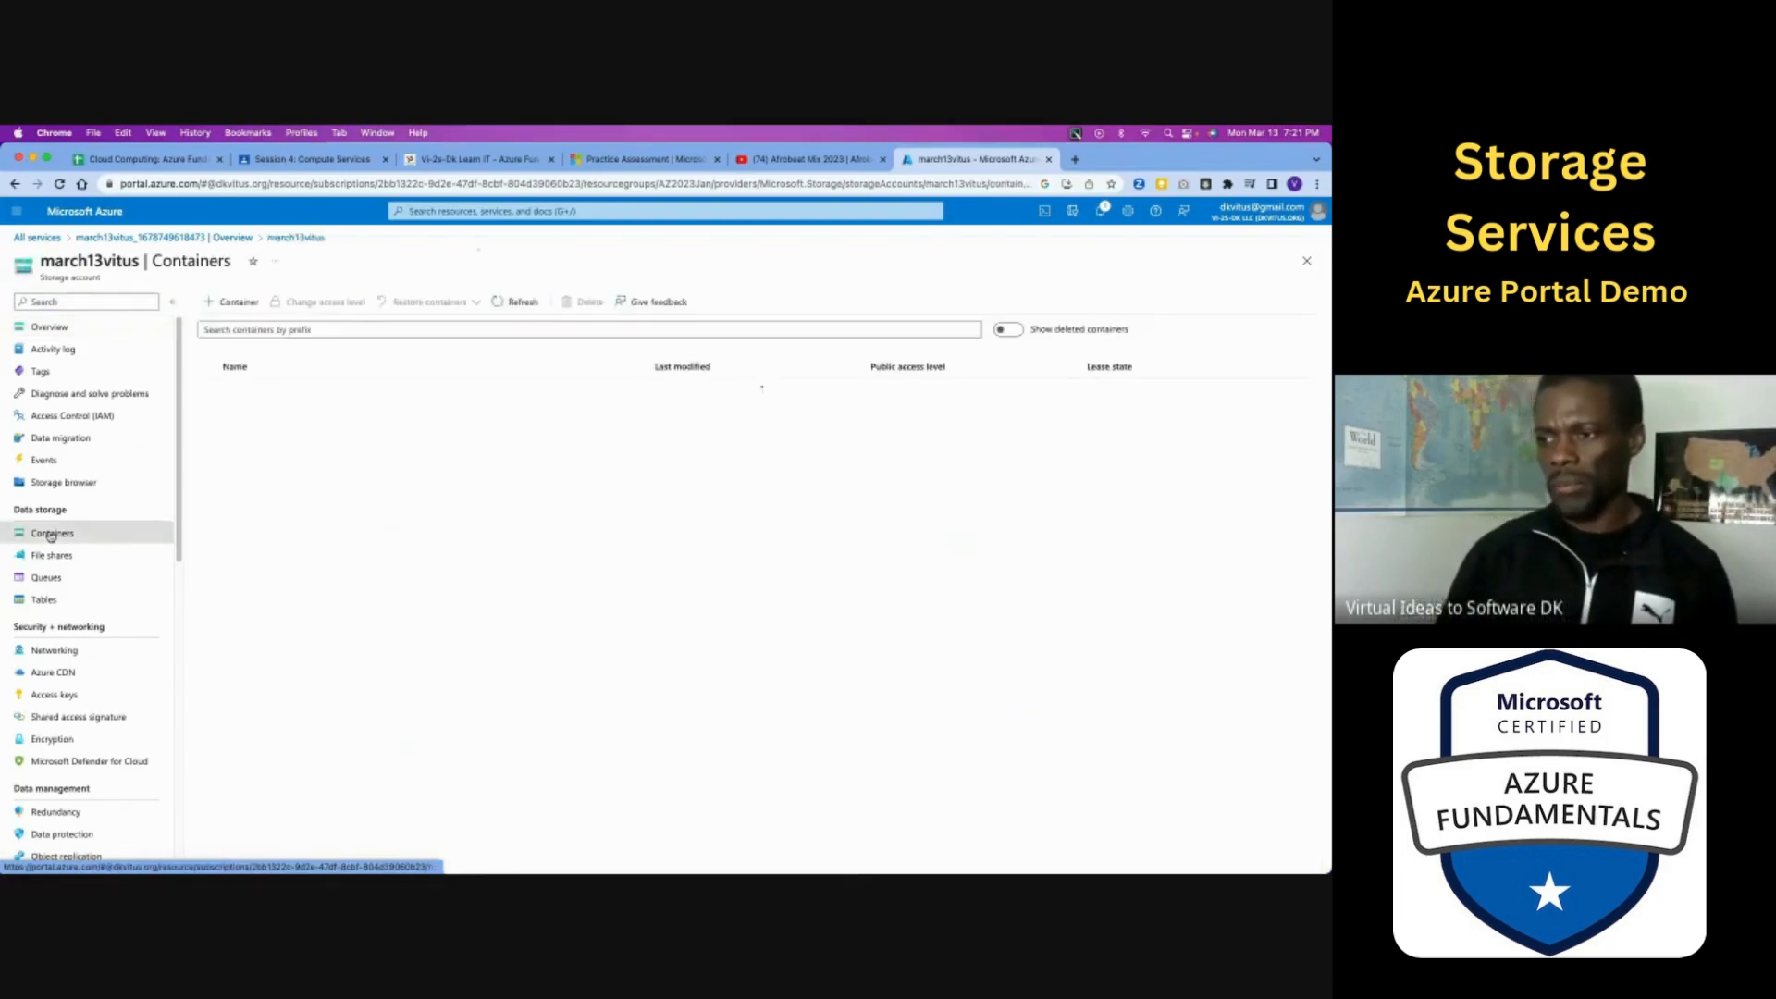
click(236, 302)
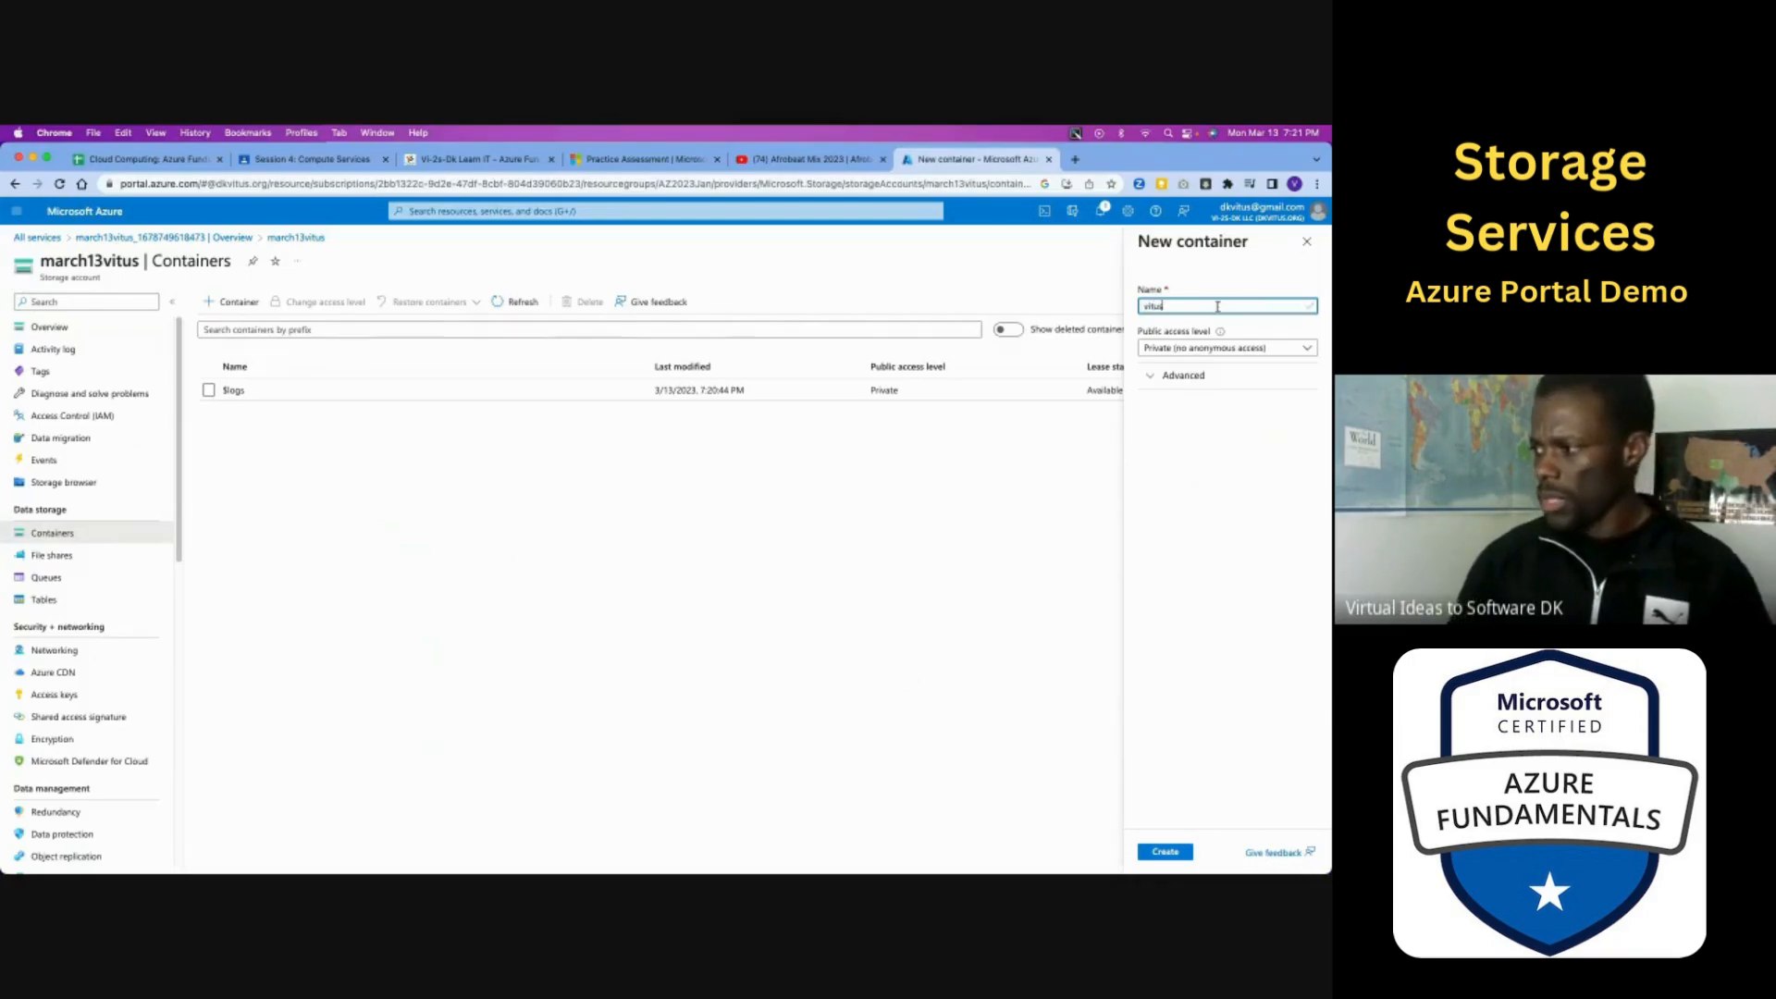
click(1254, 350)
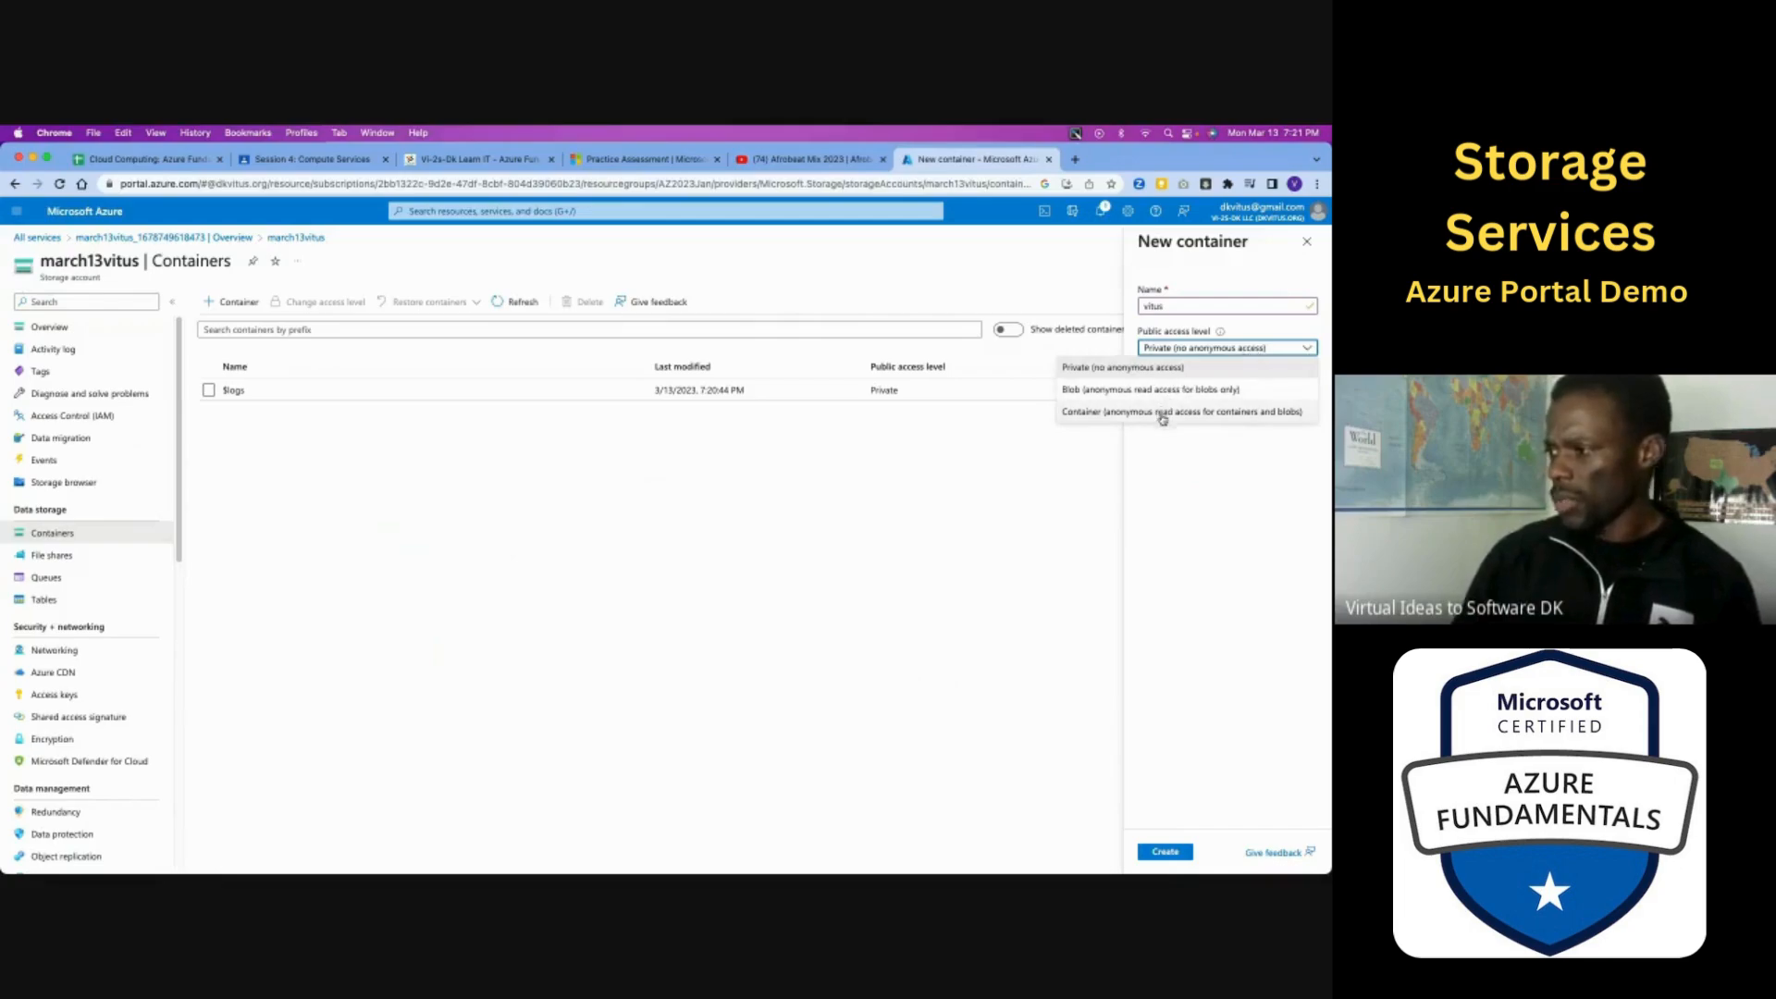
click(1236, 413)
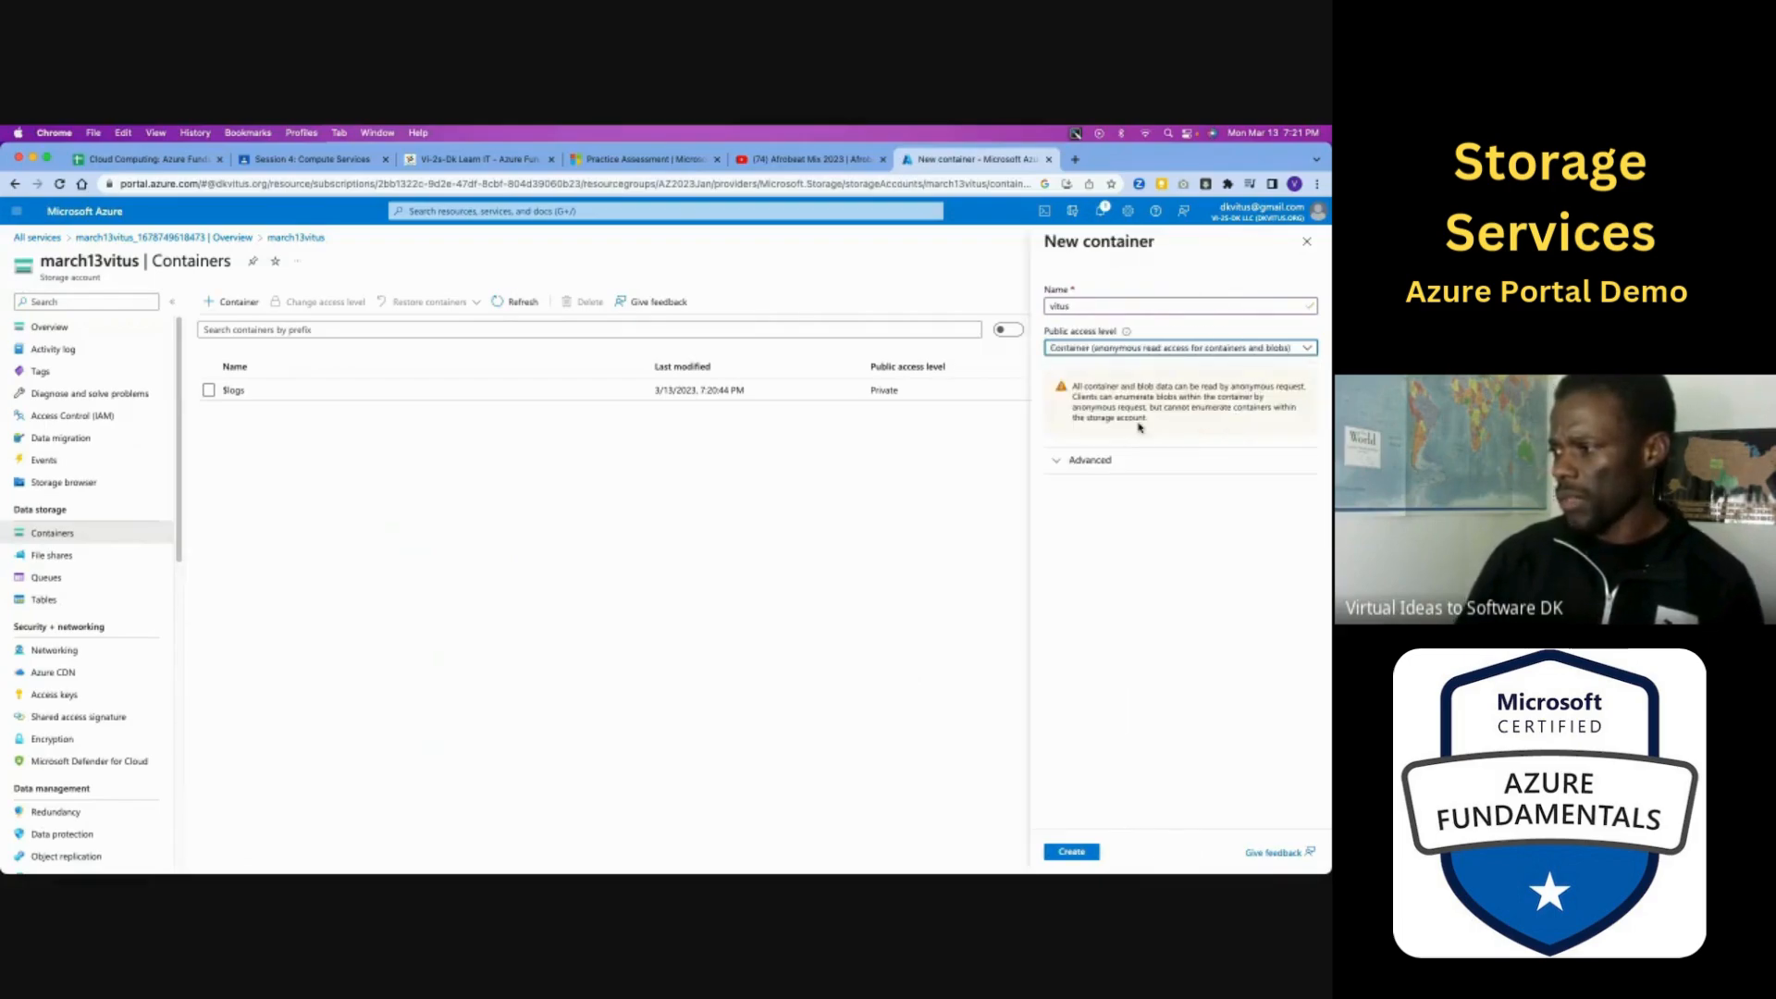
click(1072, 853)
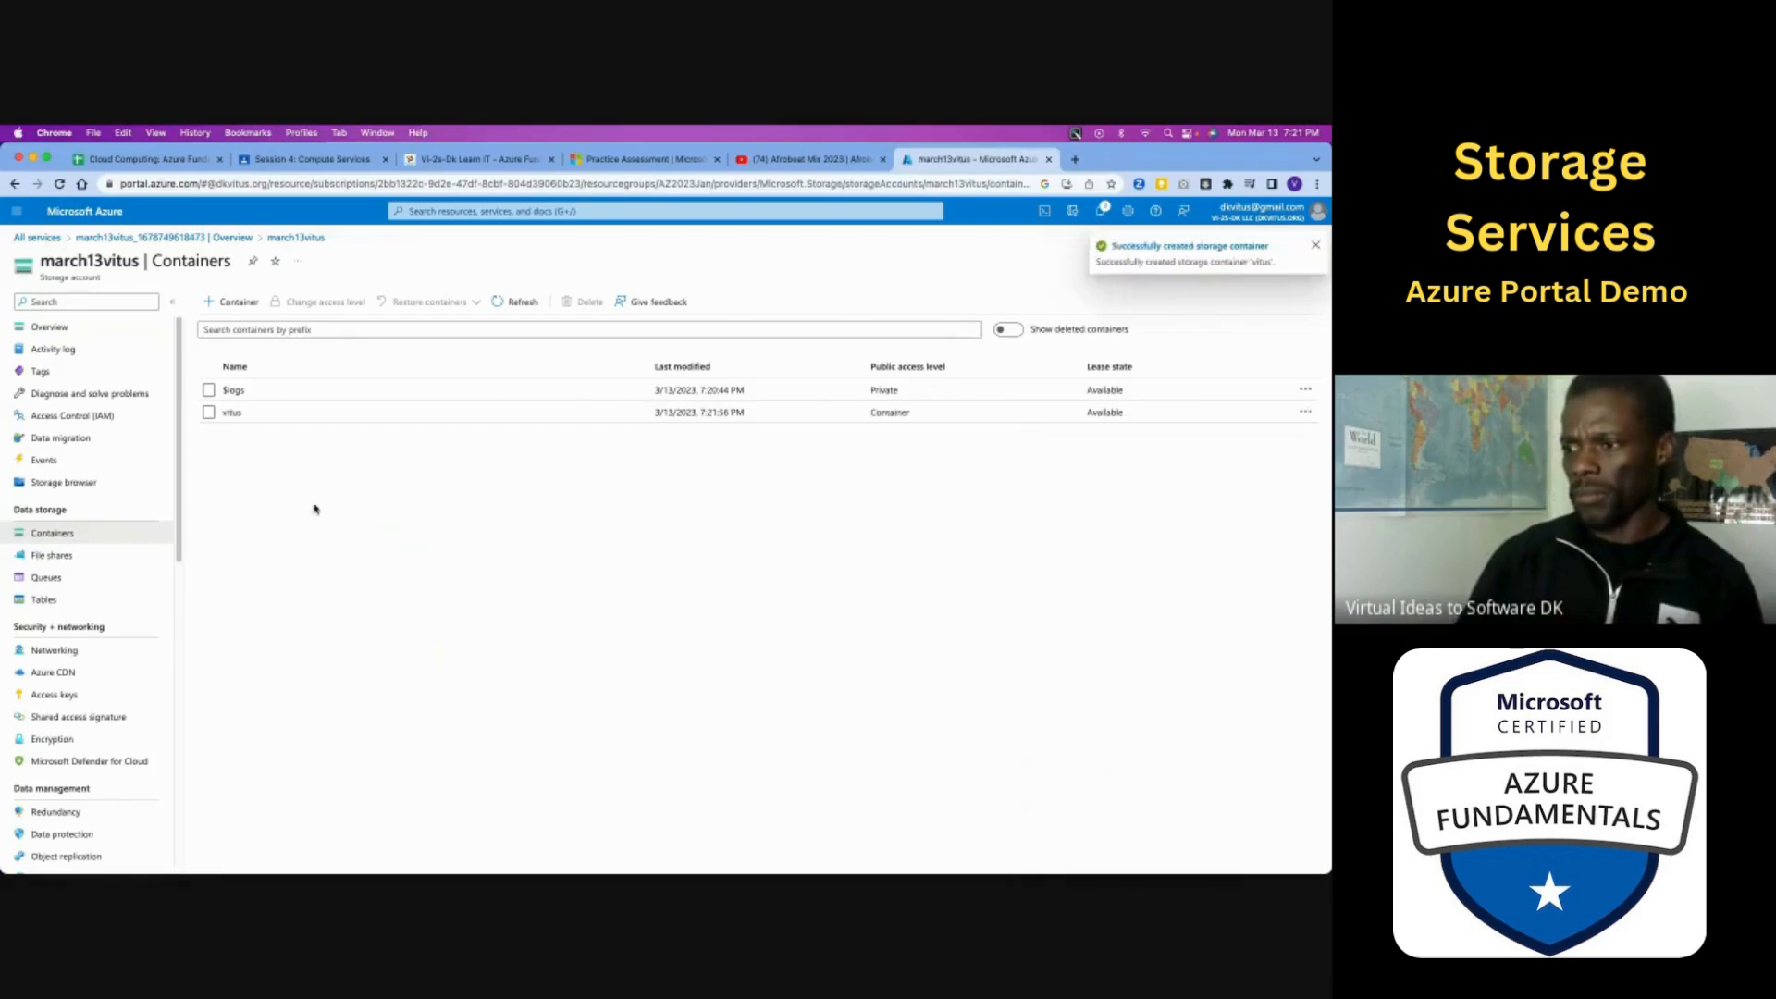
- Open the new container and upload the local image file Azure Cloud Computing Program.png to it as a blob
click(232, 412)
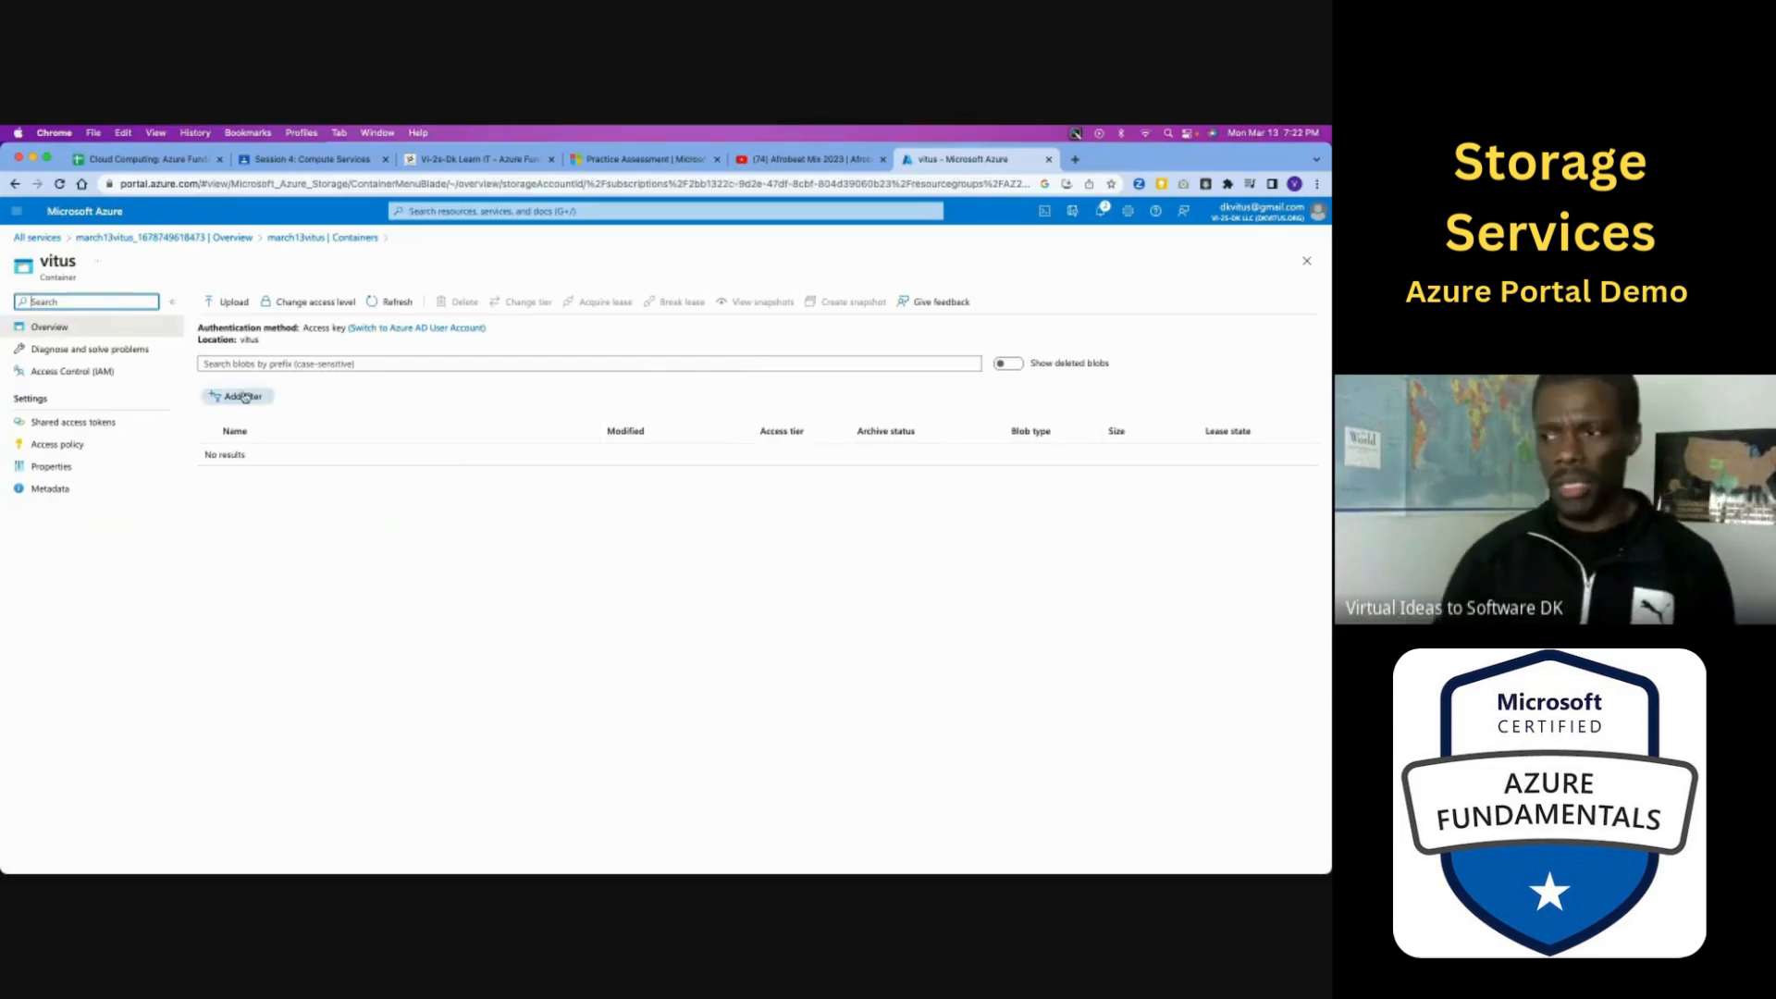
click(231, 302)
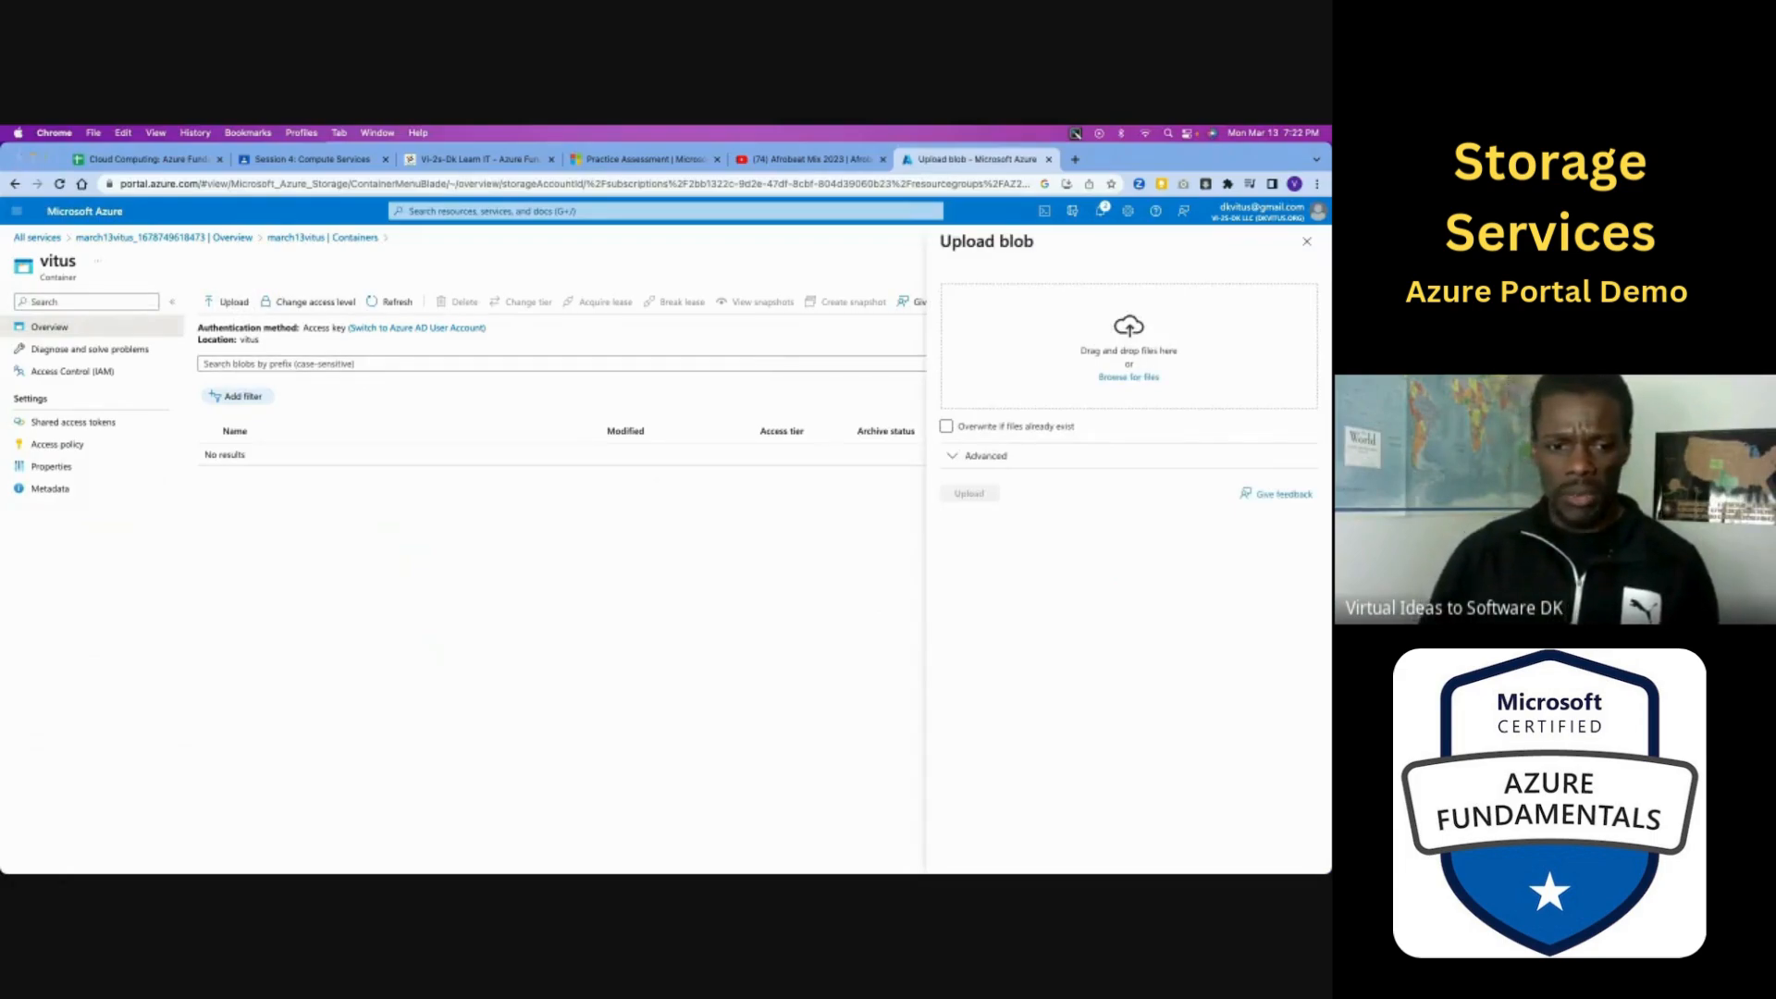
key(super+Tab)
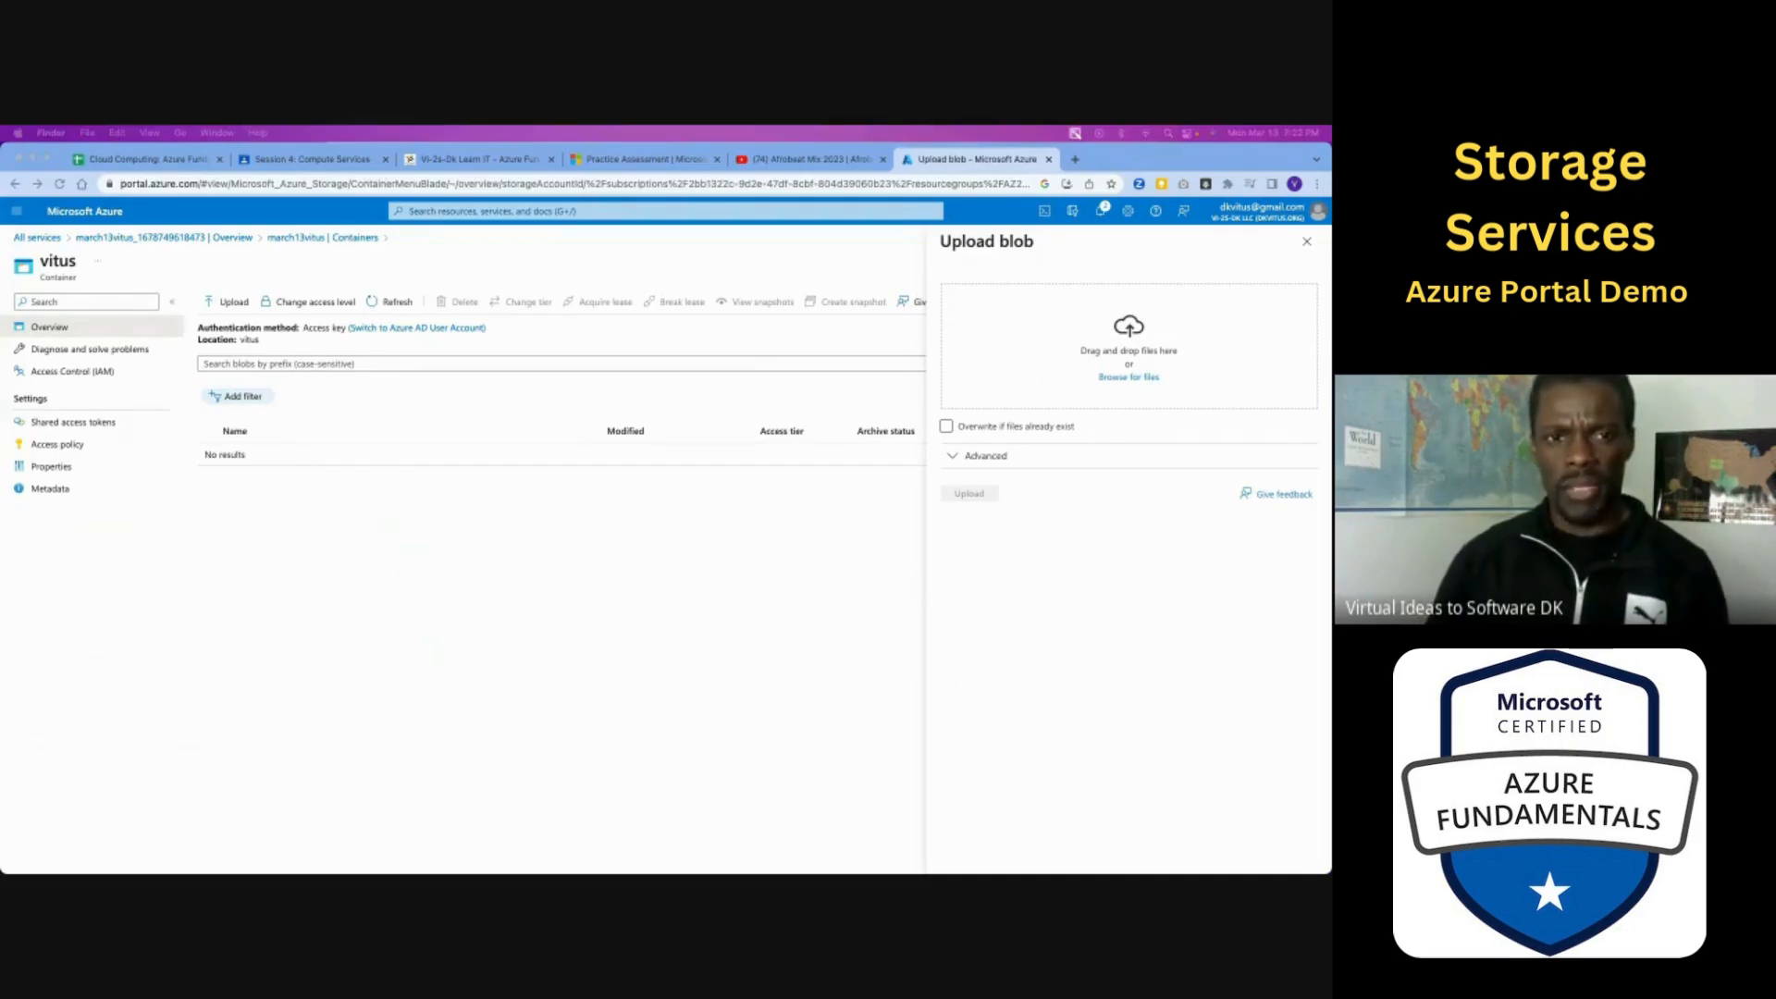
drag(0, 487, 1071, 356)
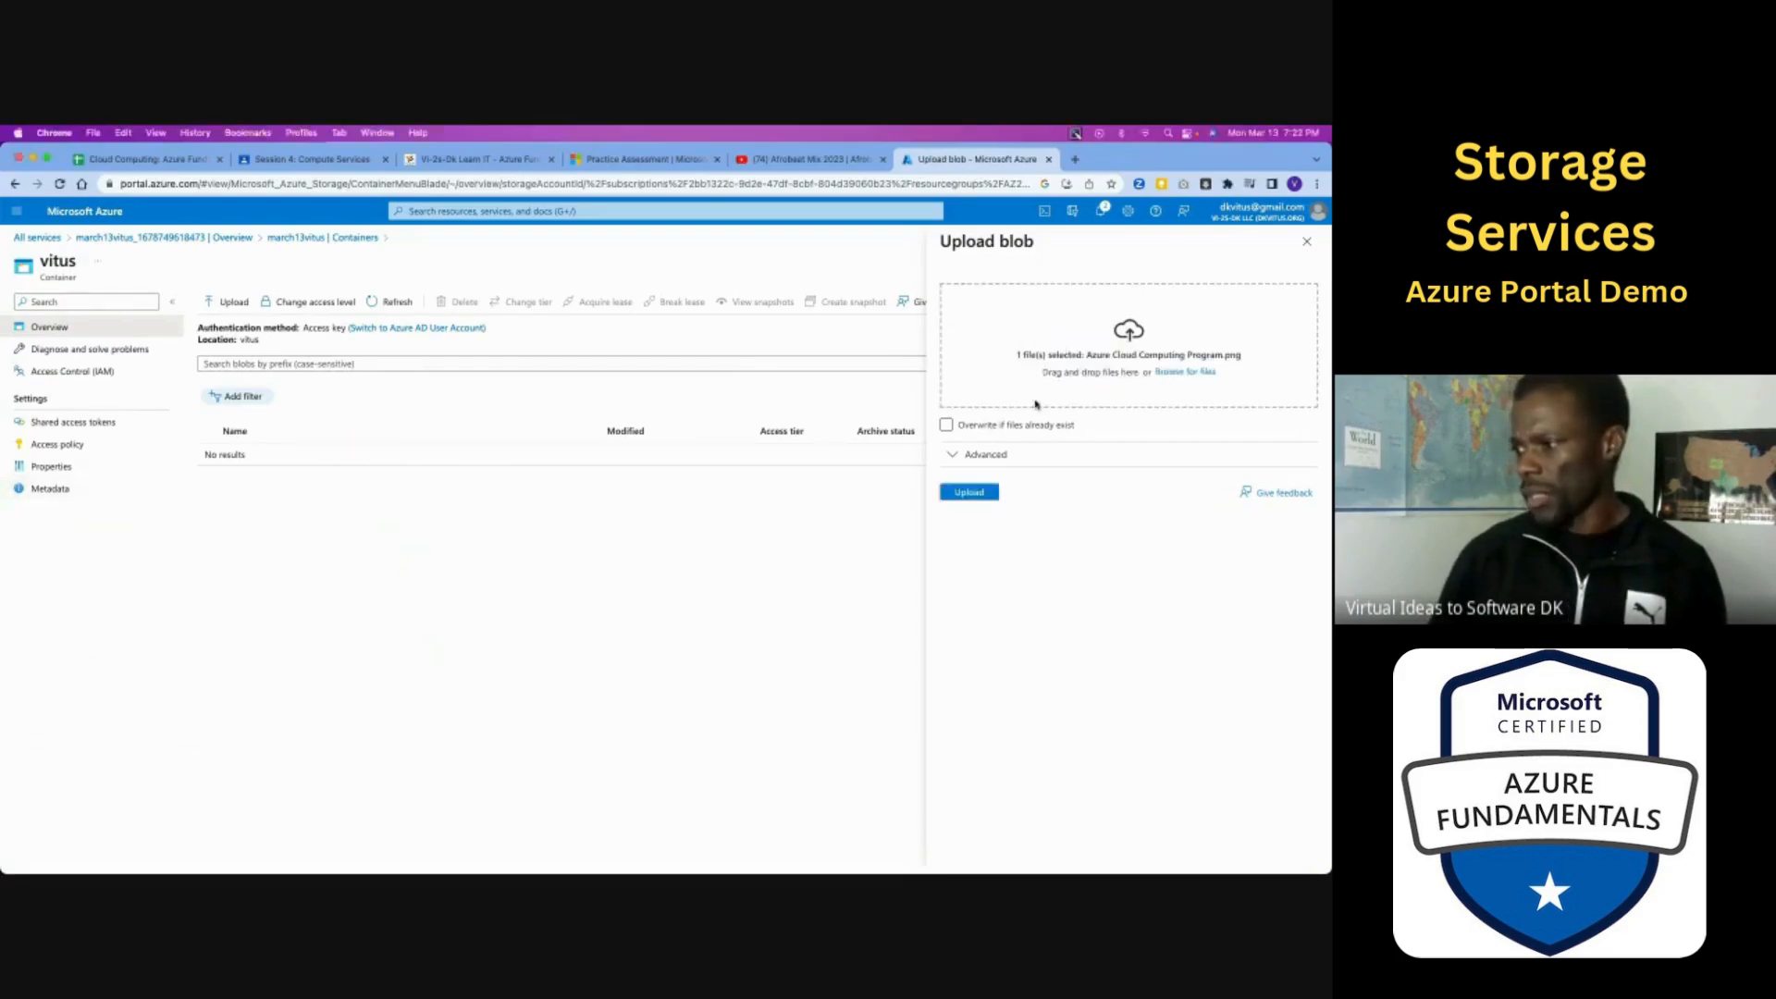
click(981, 497)
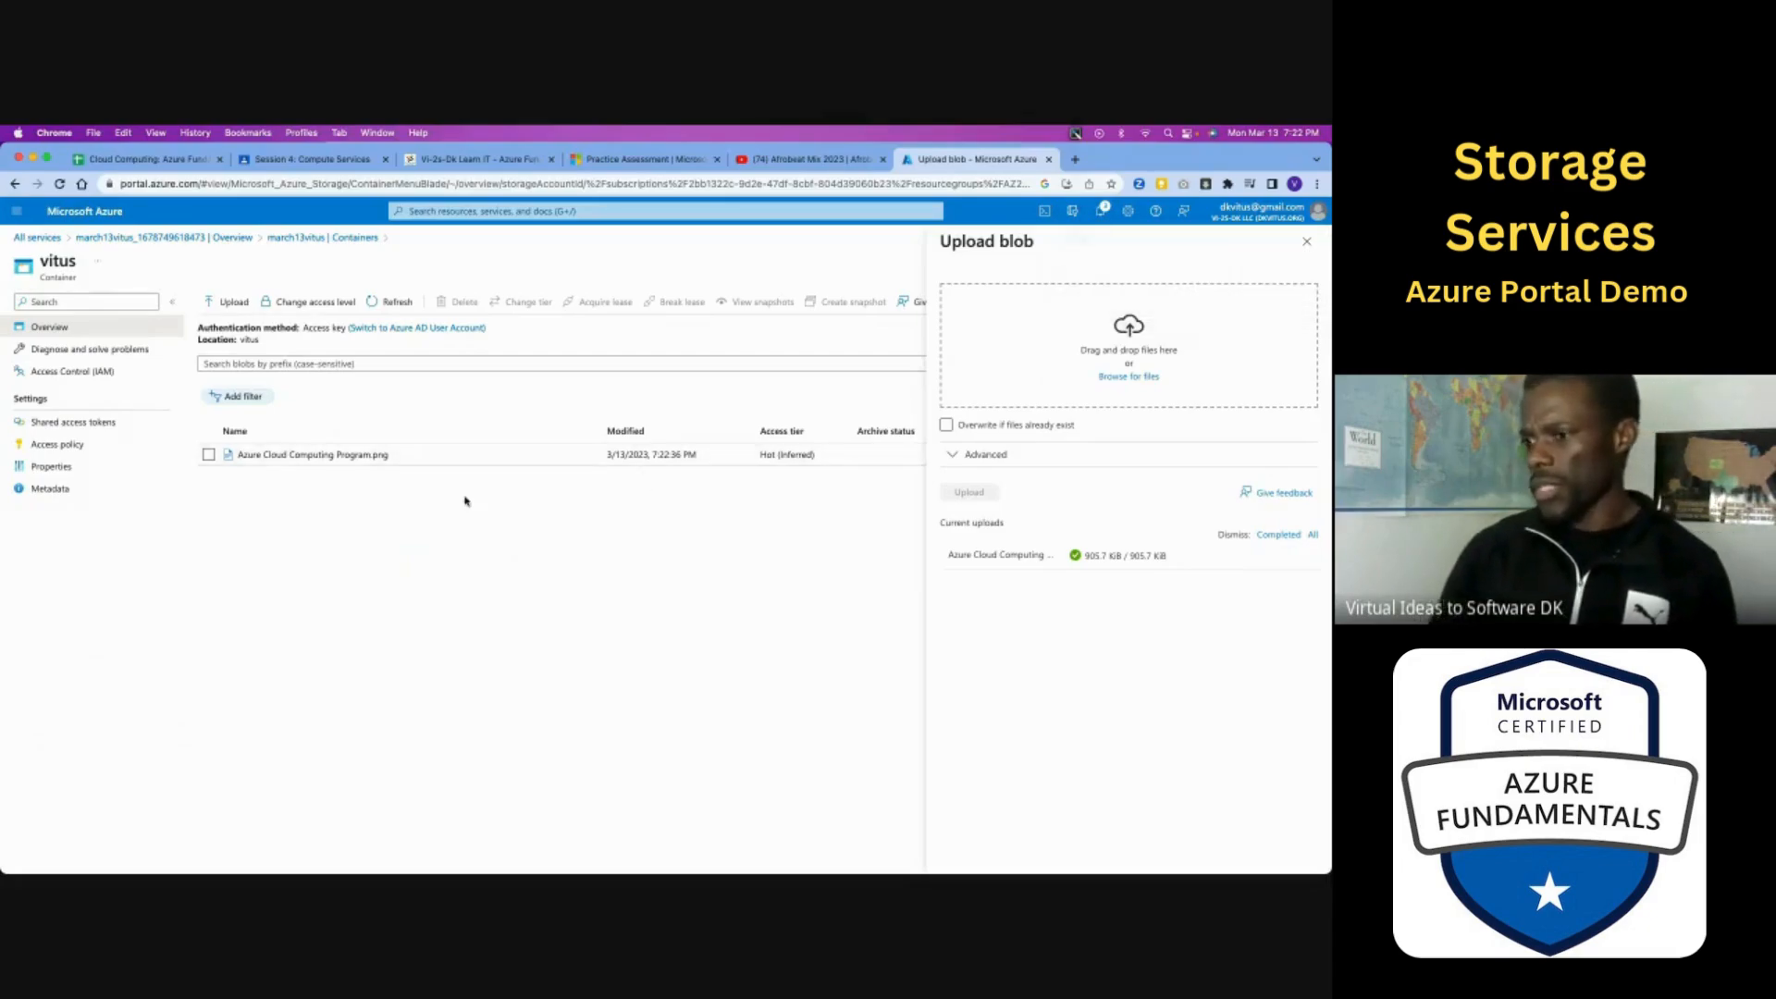
- Open the uploaded Azure Cloud Computing Program.png blob's details, copy its URL and load that URL in a new browser tab
click(341, 456)
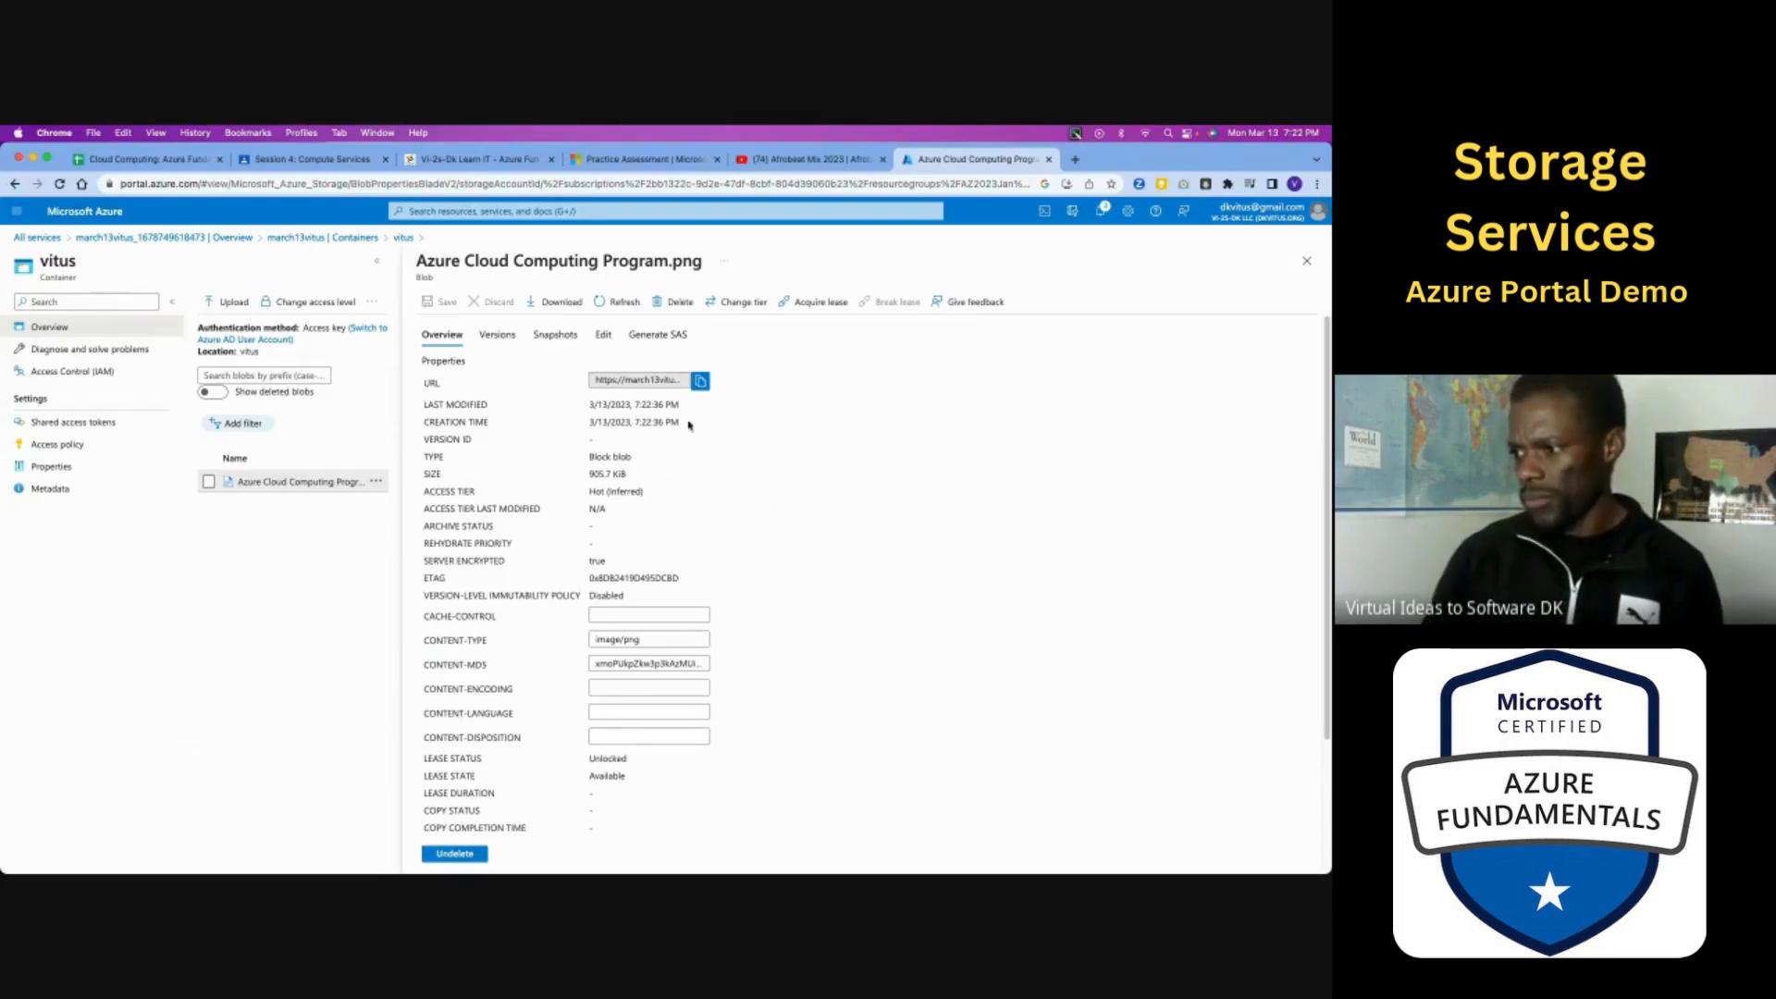
click(700, 382)
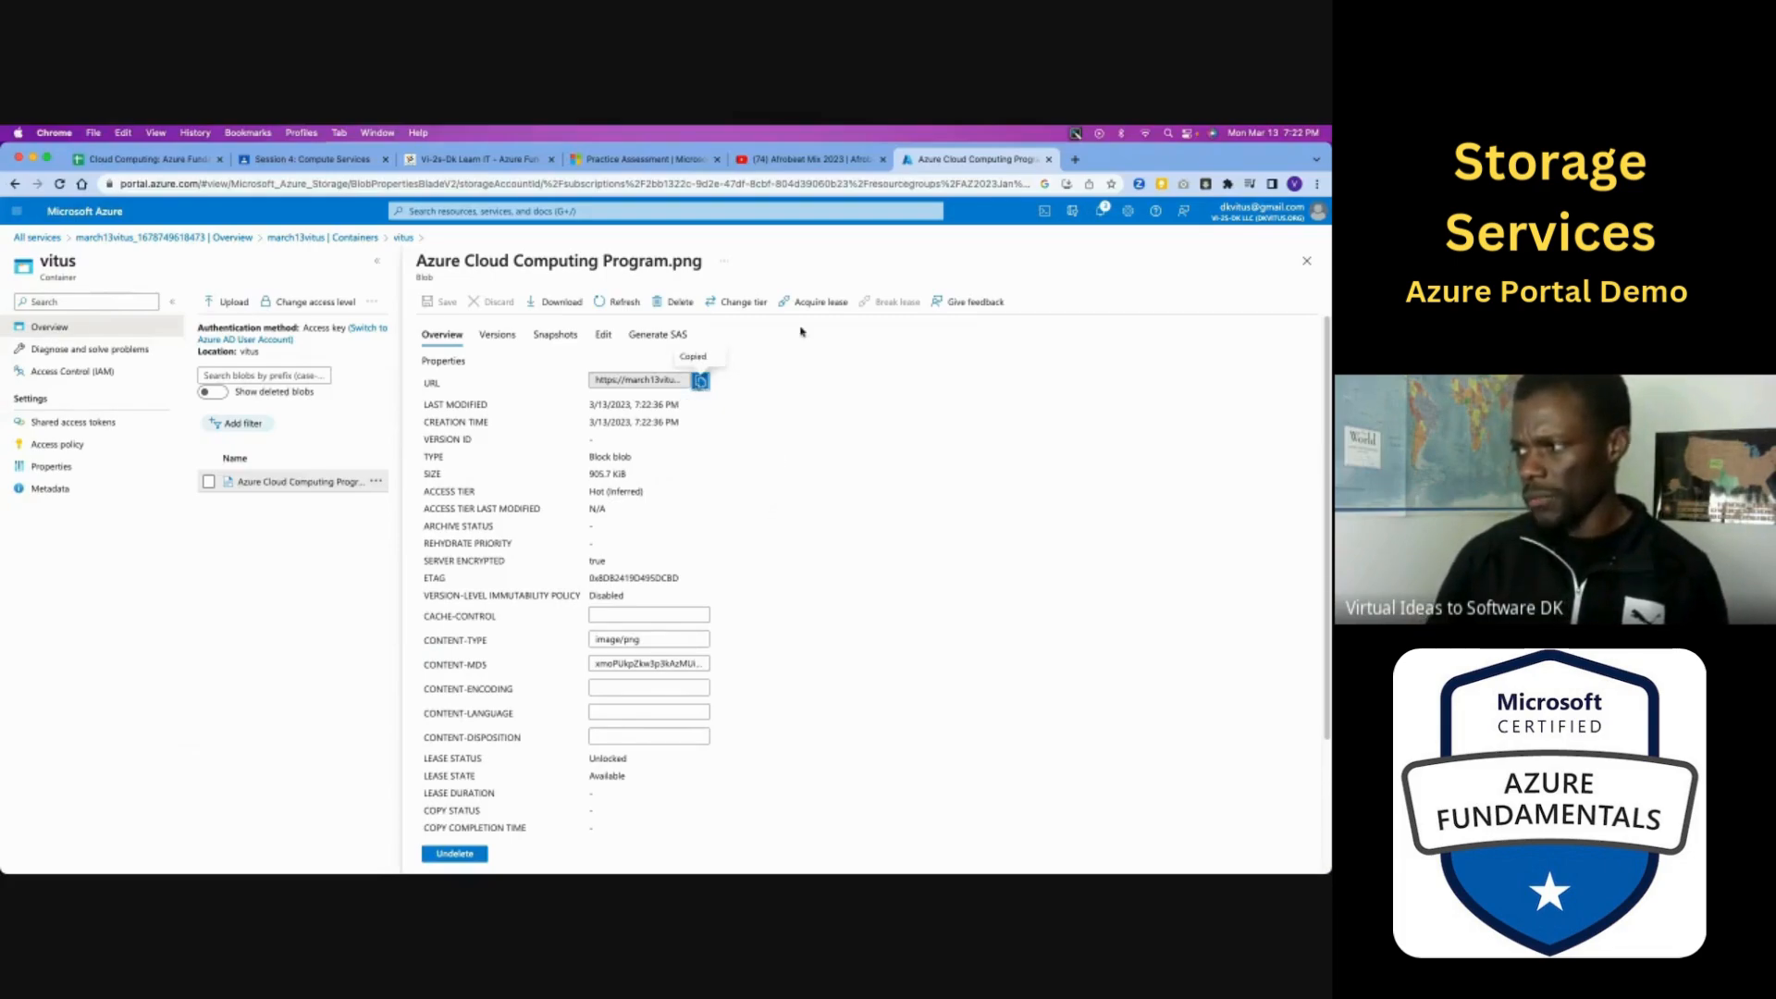
click(1074, 161)
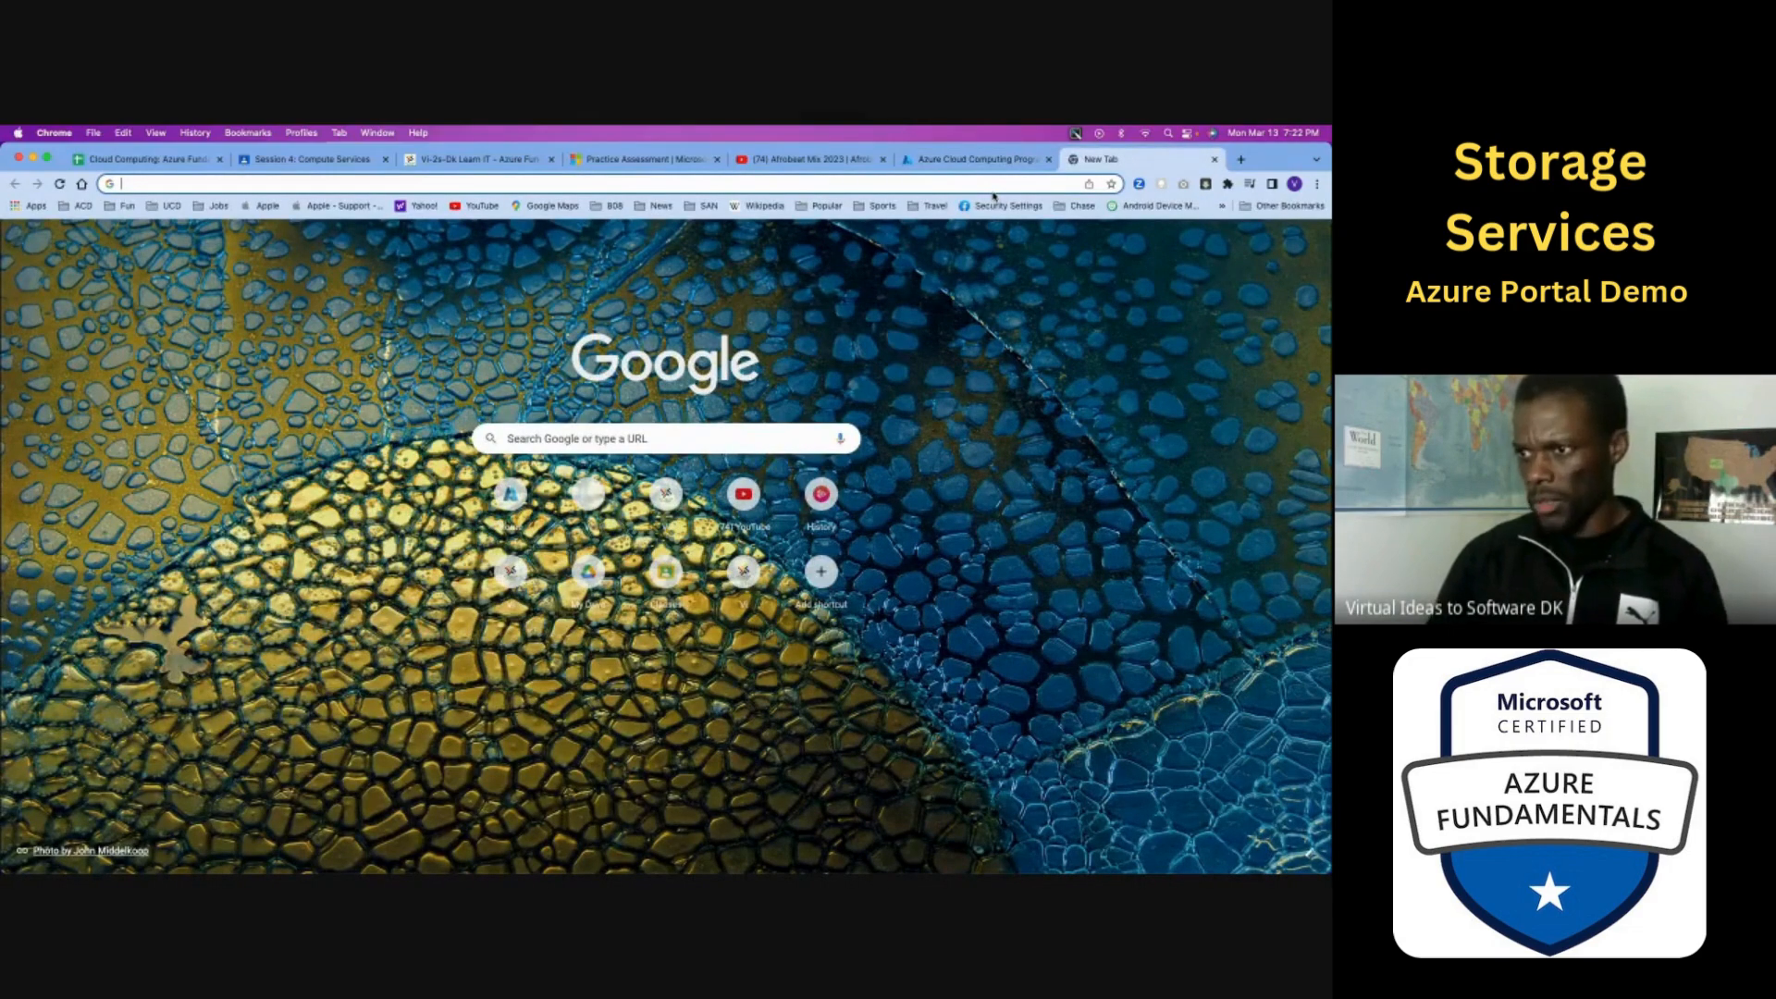
key(super+v)
key(Return)
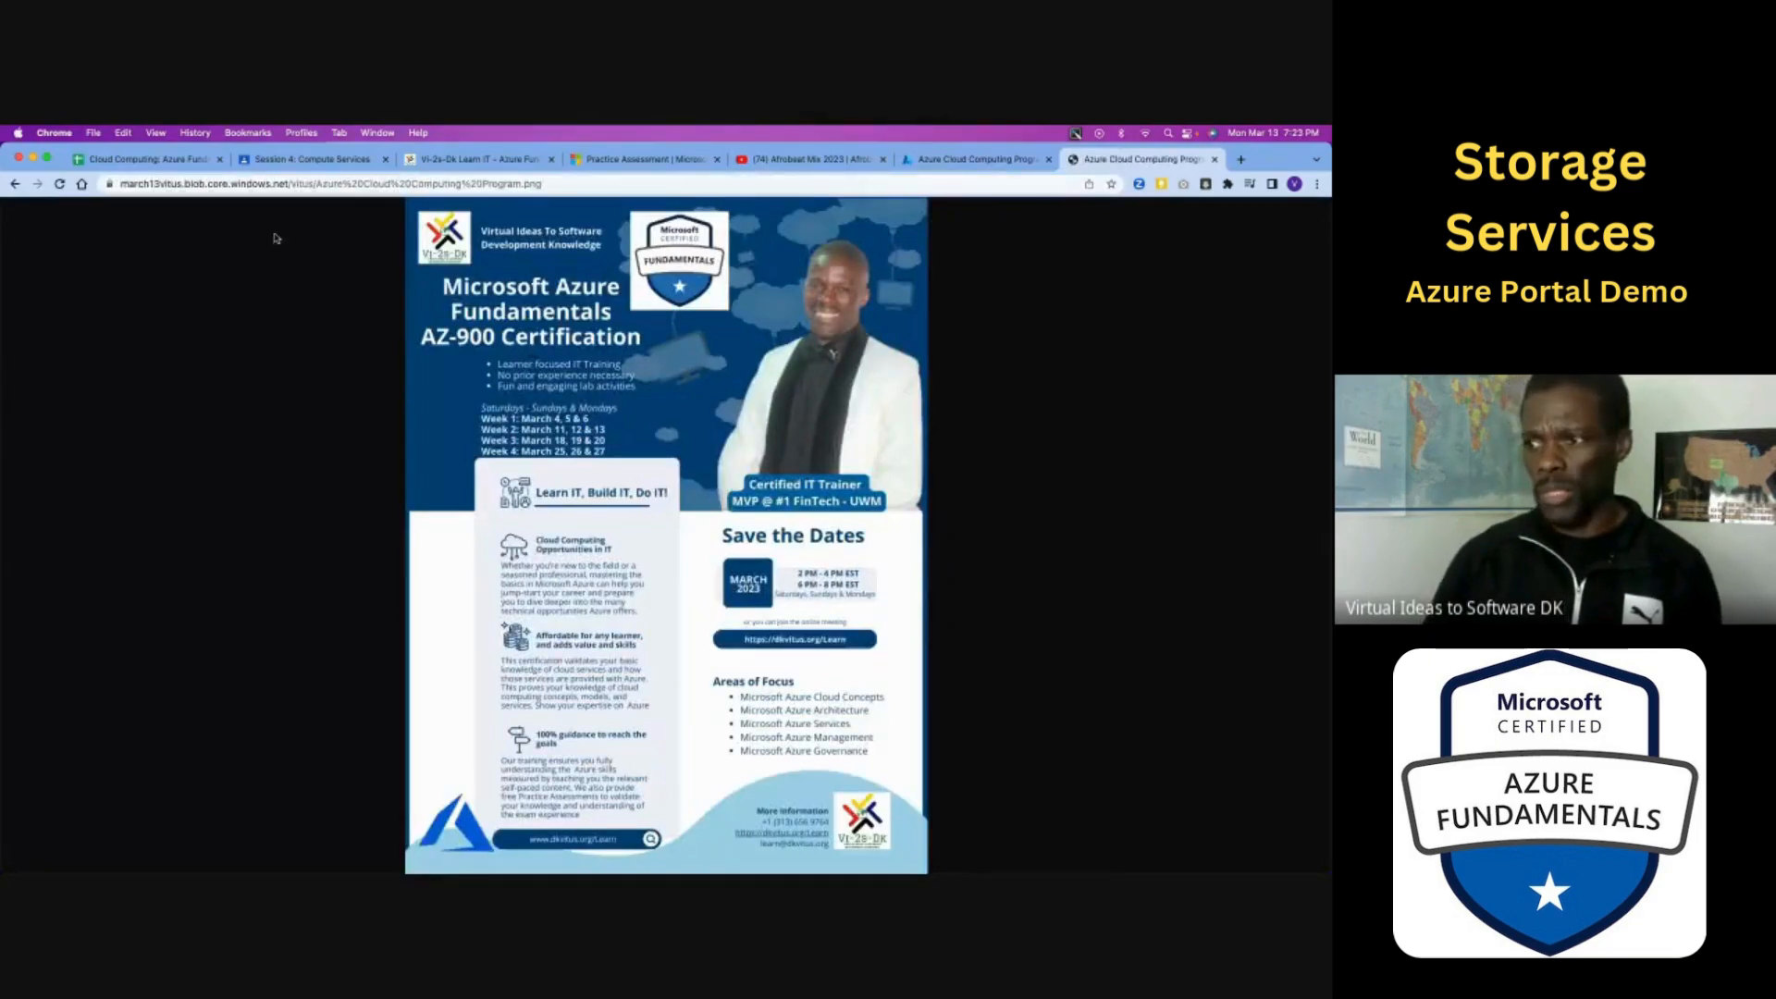
- Examine the storage account host, container and encoded file name parts of the blob's full web address, and close that browser tab
click(168, 186)
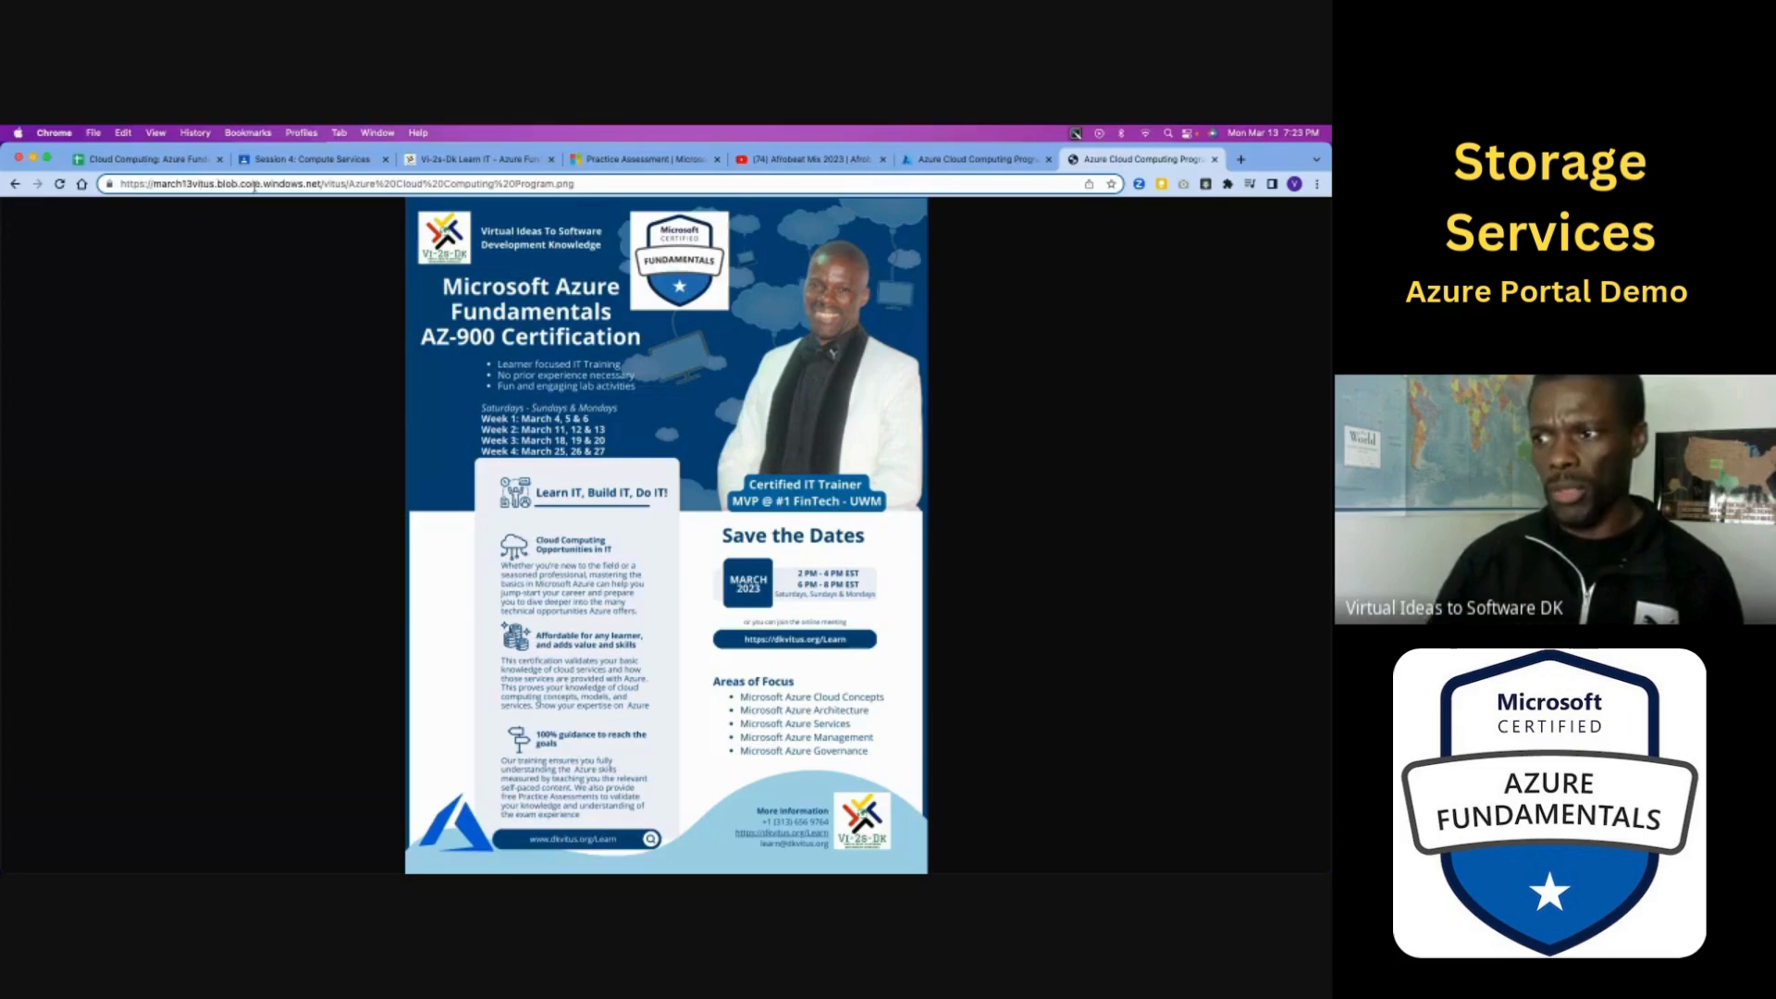
drag(317, 186, 157, 184)
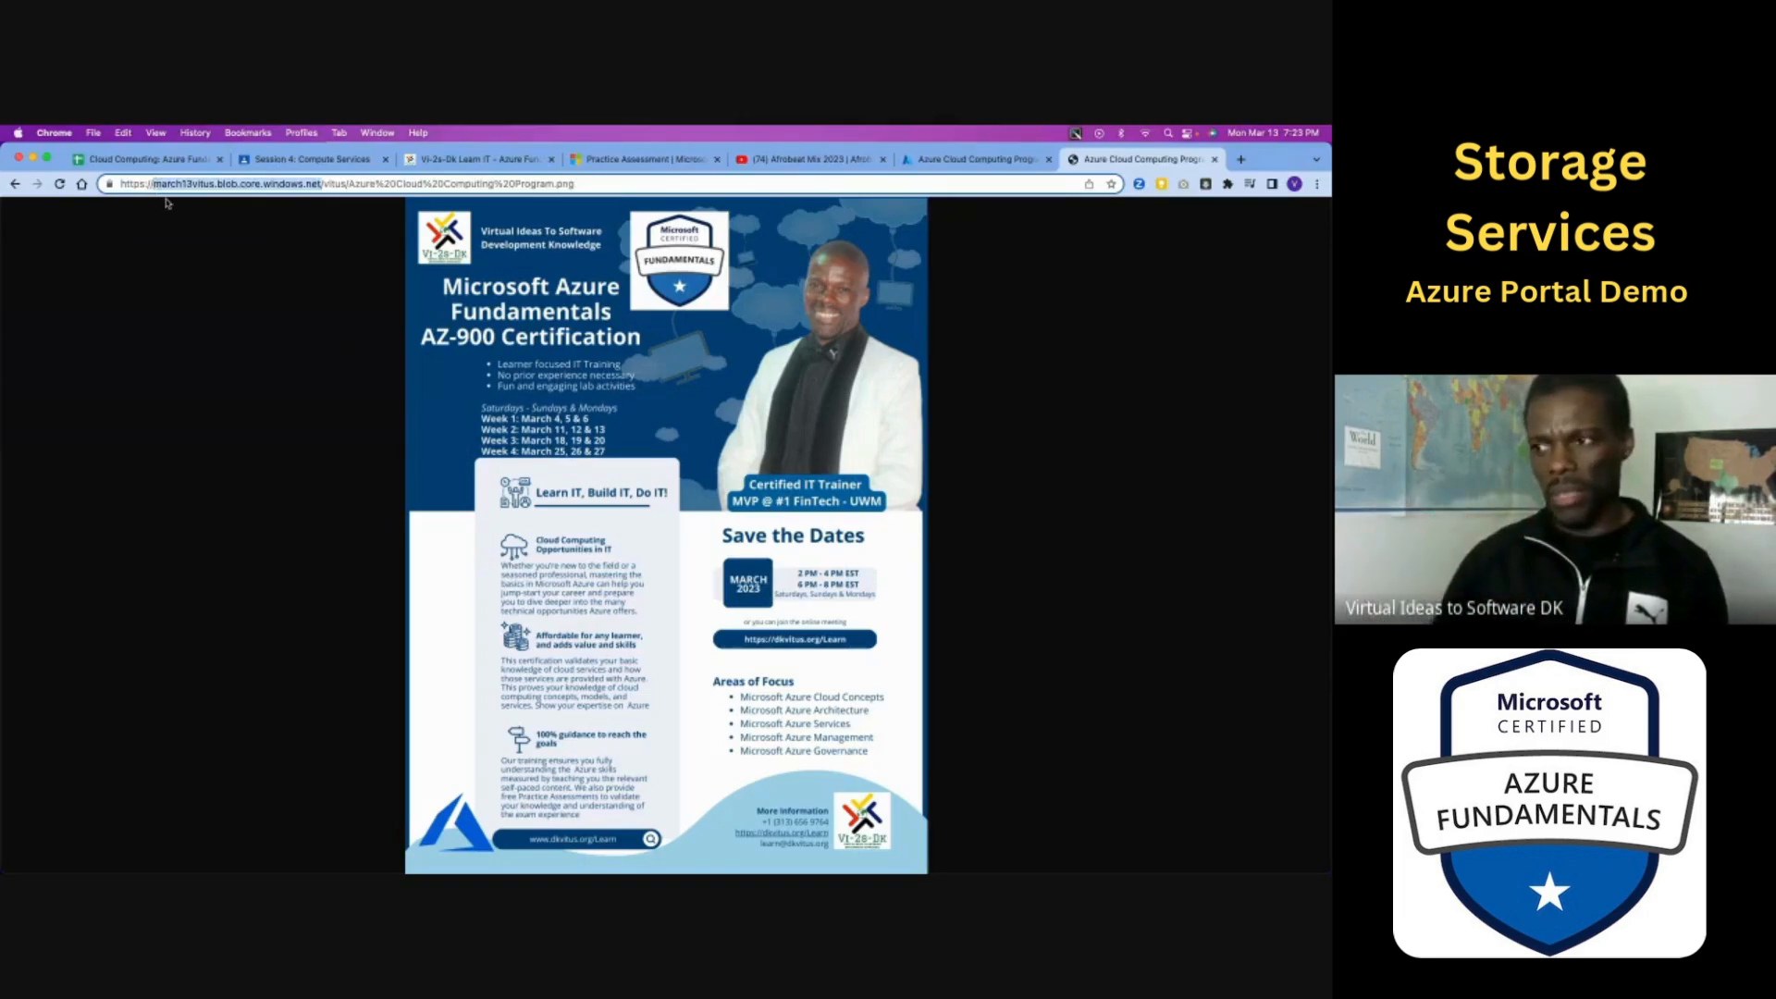
double_click(335, 184)
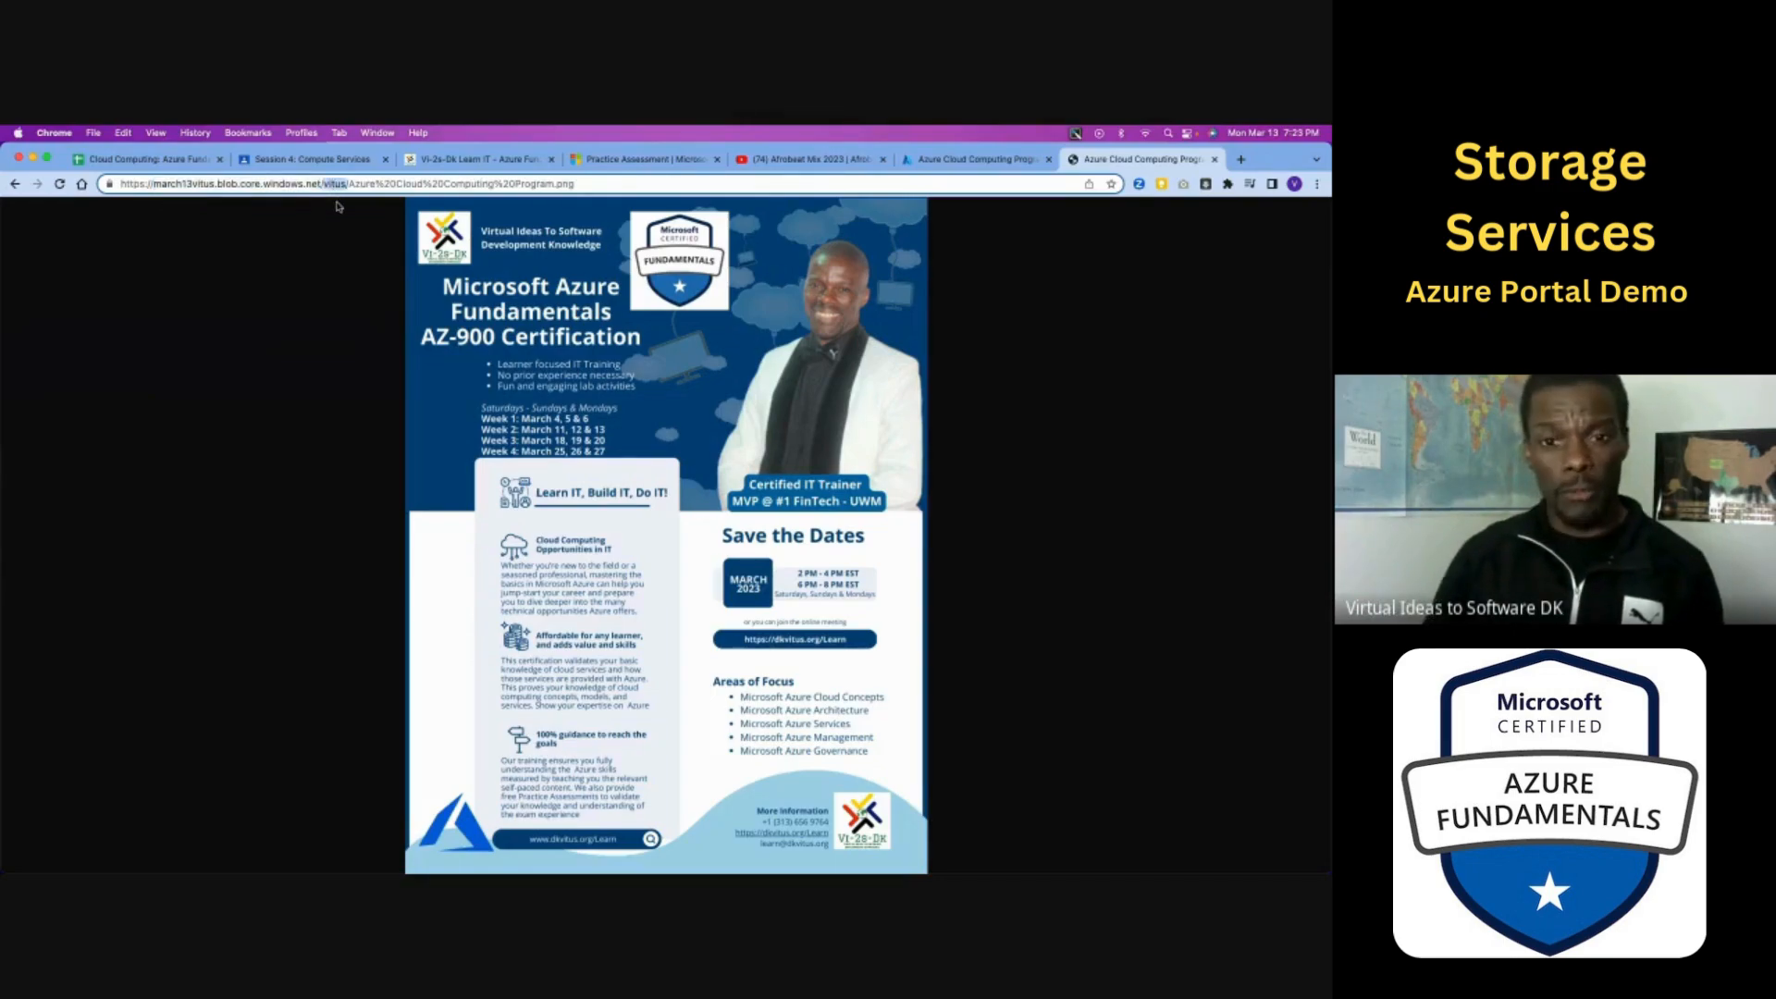
drag(349, 184, 579, 185)
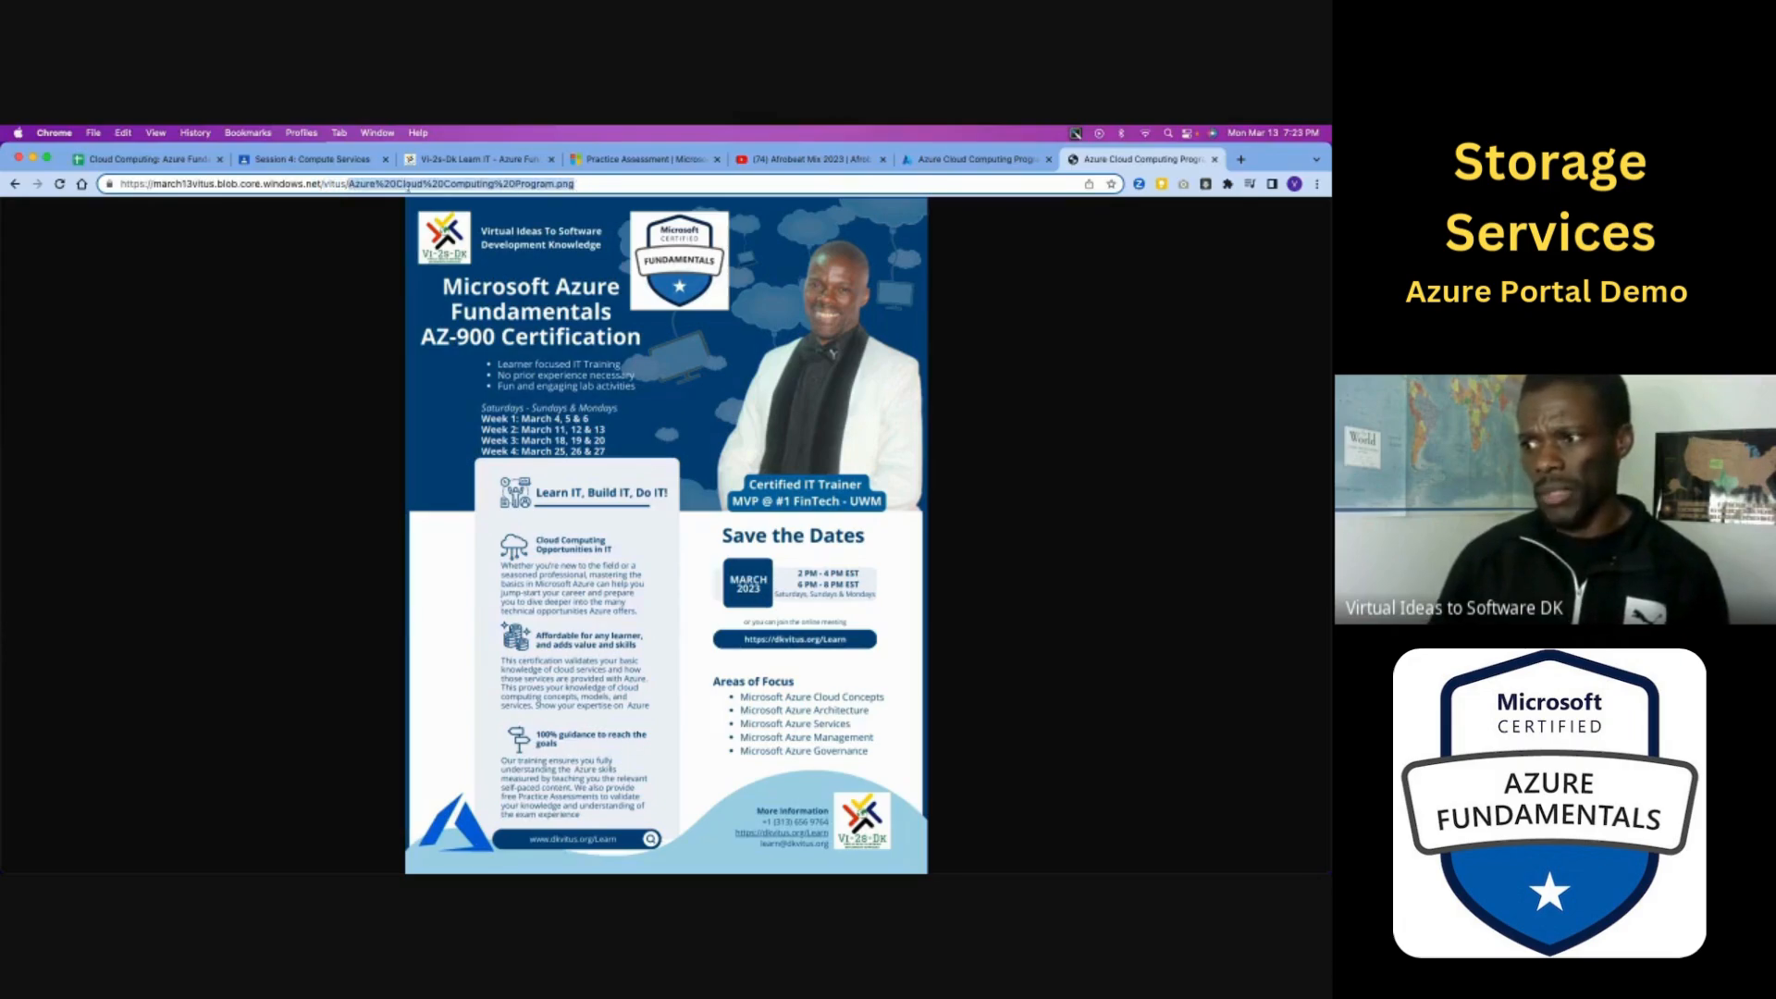
click(400, 184)
drag(394, 184, 379, 185)
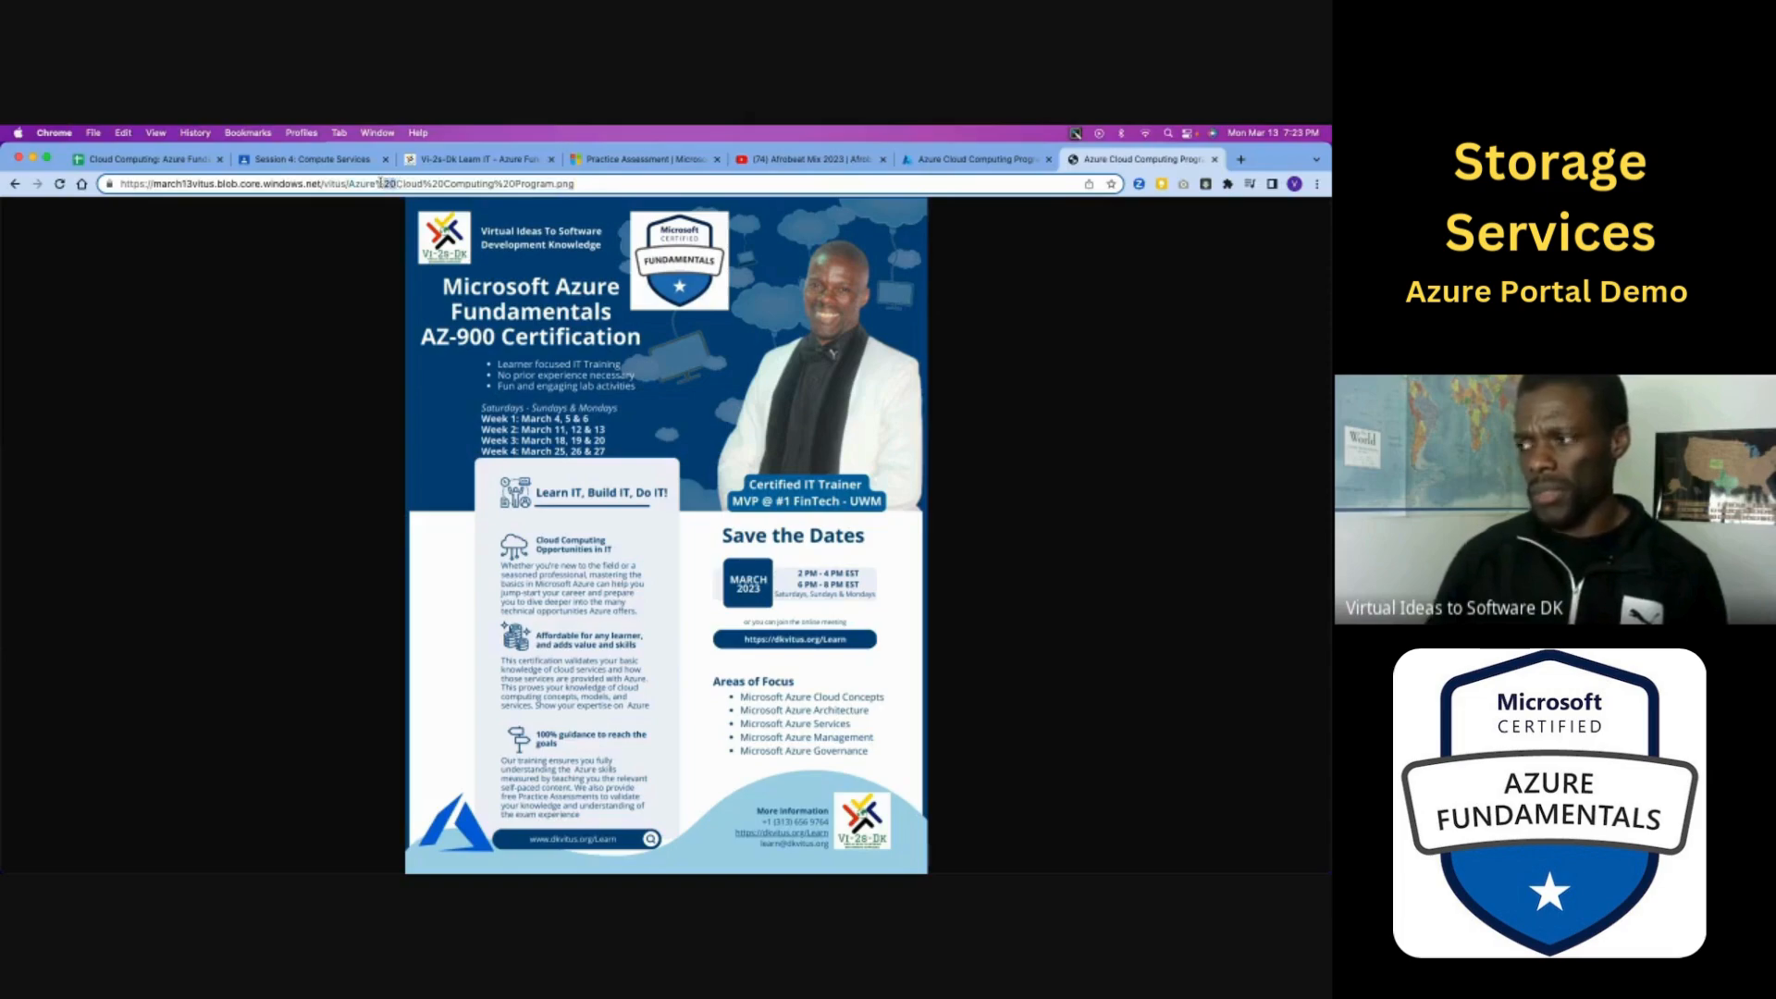
click(1215, 159)
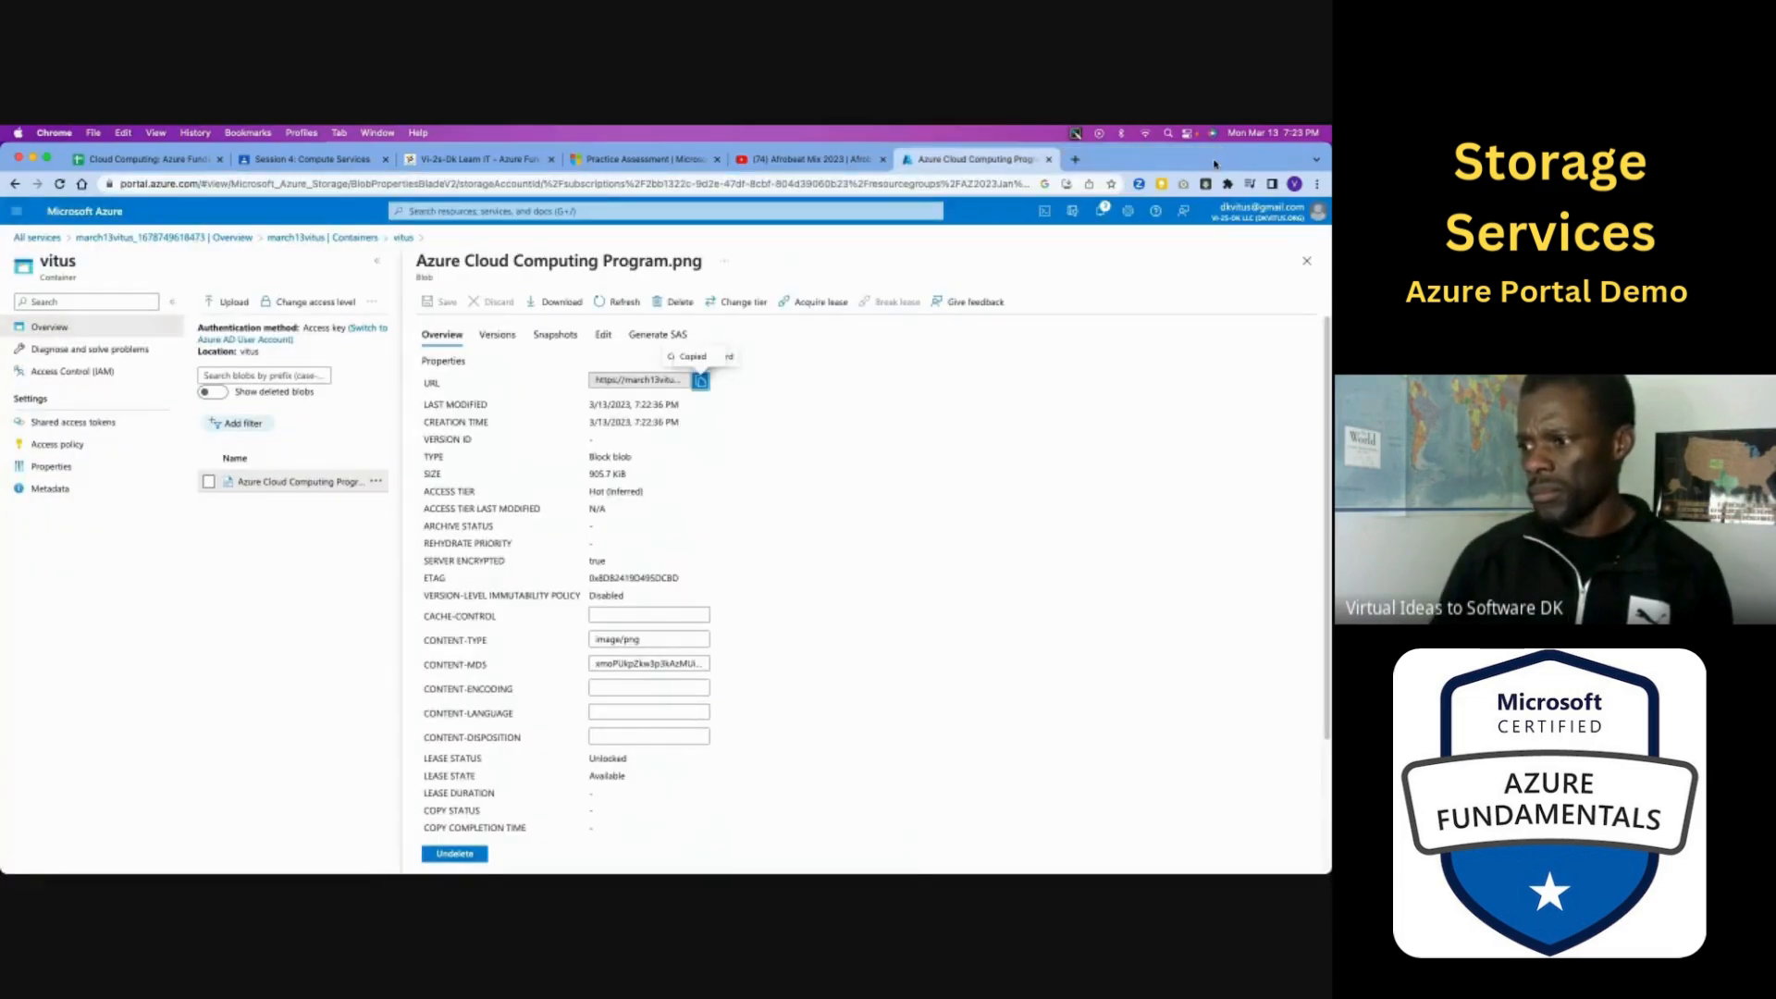
- Preview the Azure Cloud Computing Program.png blob in its View/edit view, look through the image and return to the container's blob list
click(376, 481)
click(410, 488)
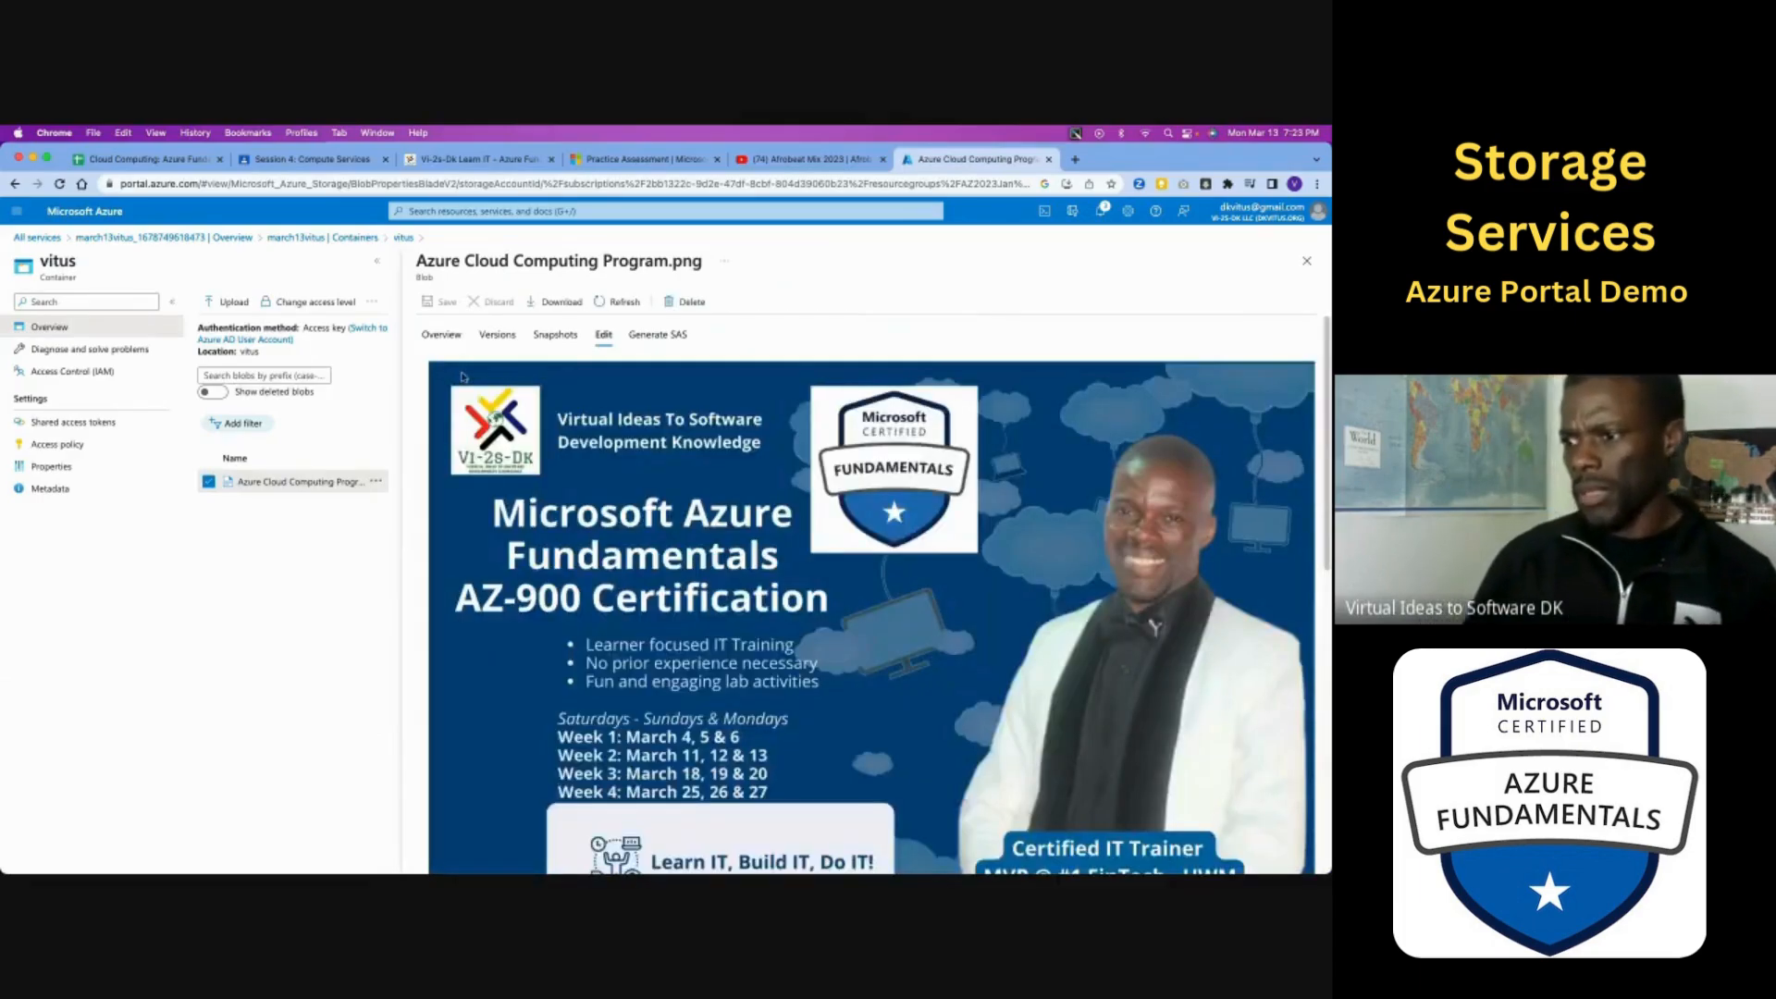
click(376, 482)
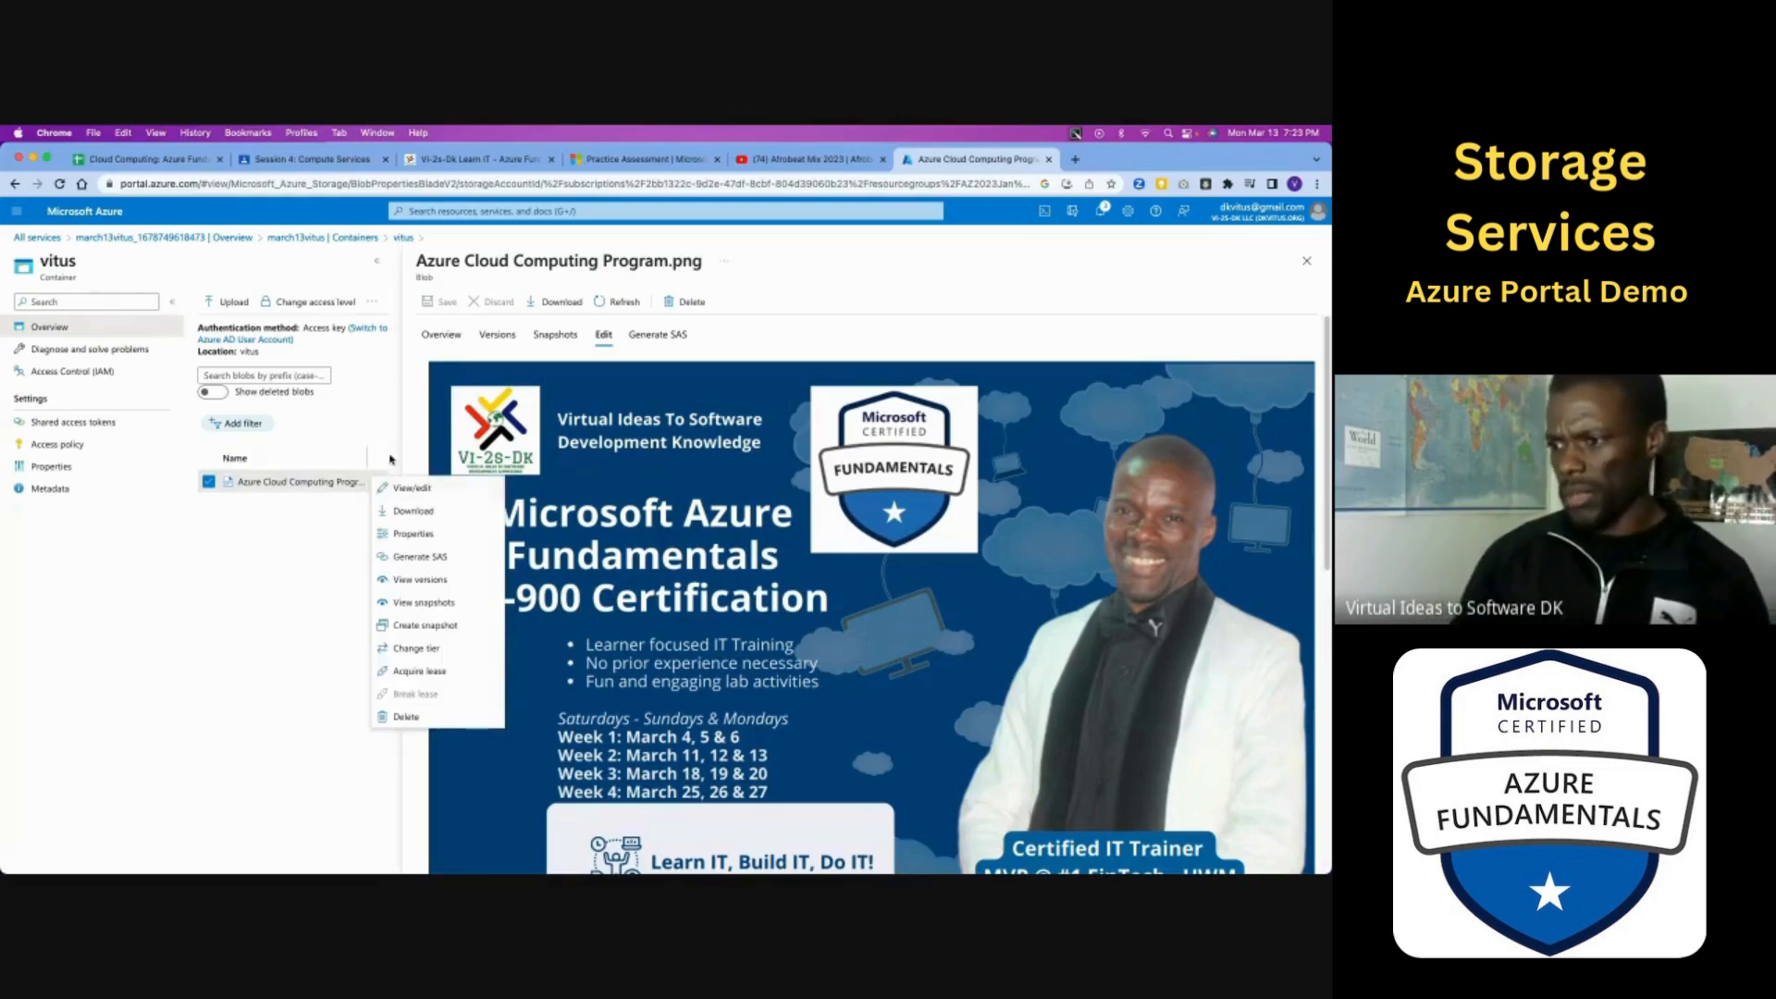
click(729, 374)
scroll(729, 376, down, 10)
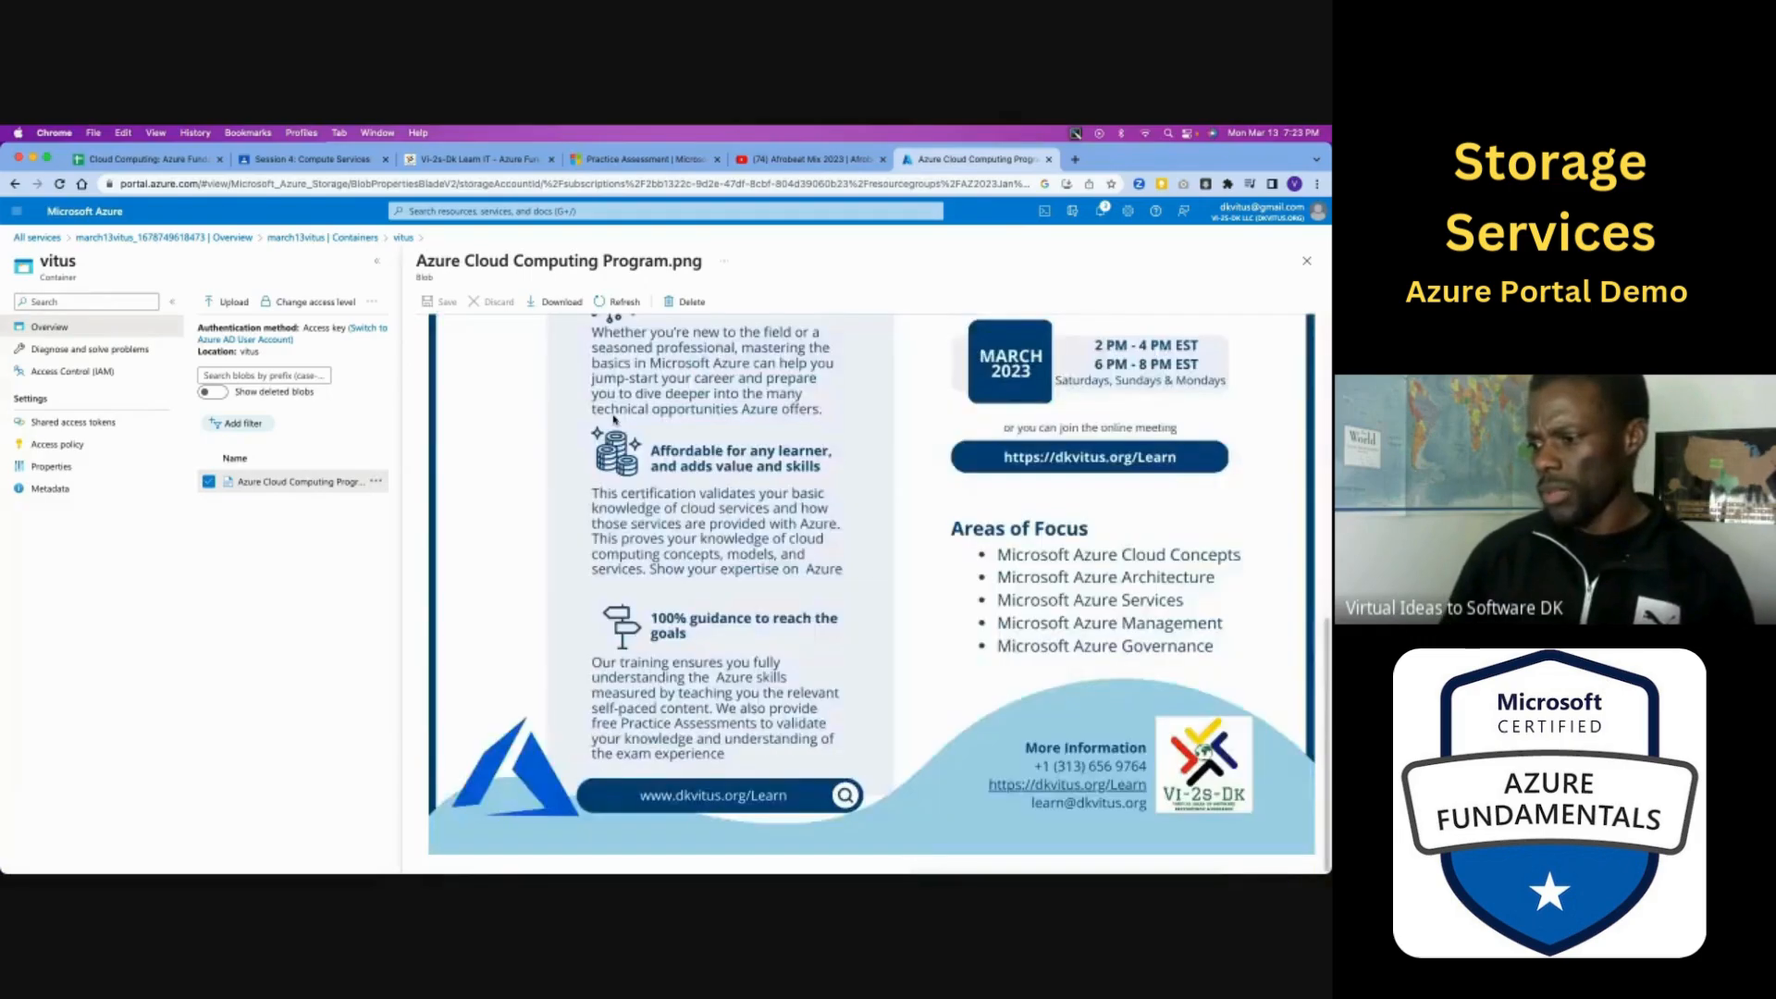
scroll(614, 419, up, 10)
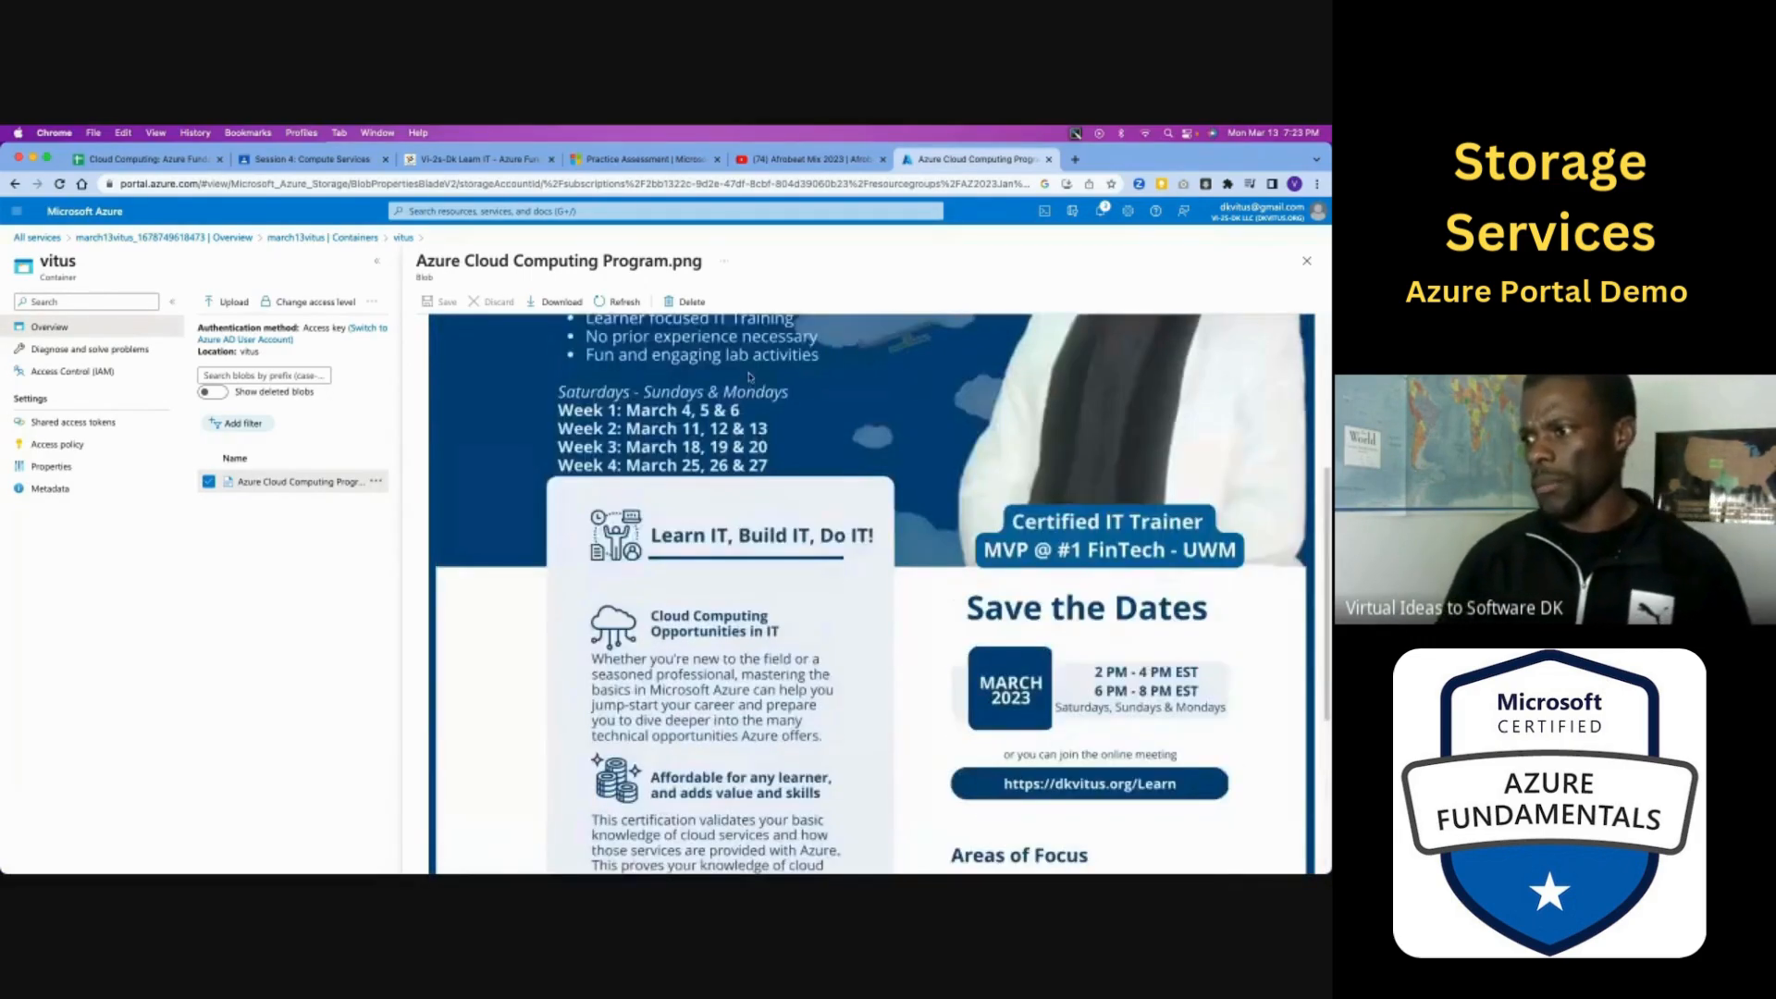
click(1306, 260)
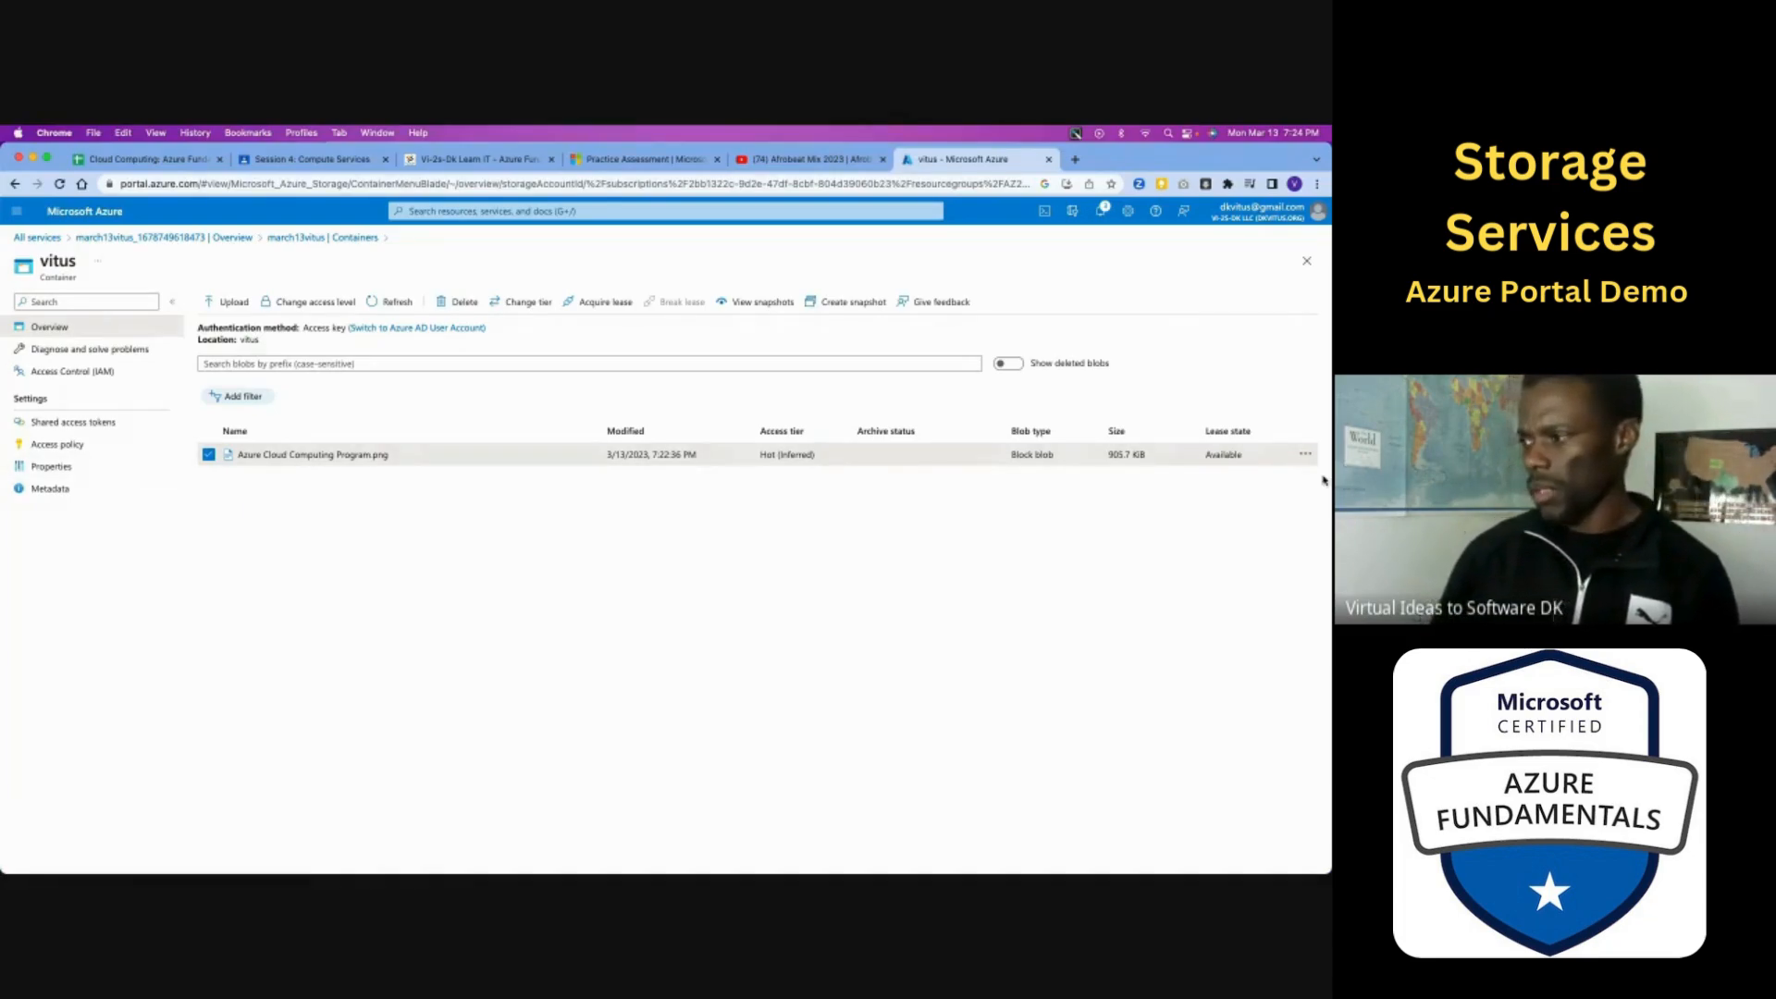
- Review the Azure Cloud Computing Program.png blob's properties, edit preview and versions, and return to the container's blob list
right_click(364, 460)
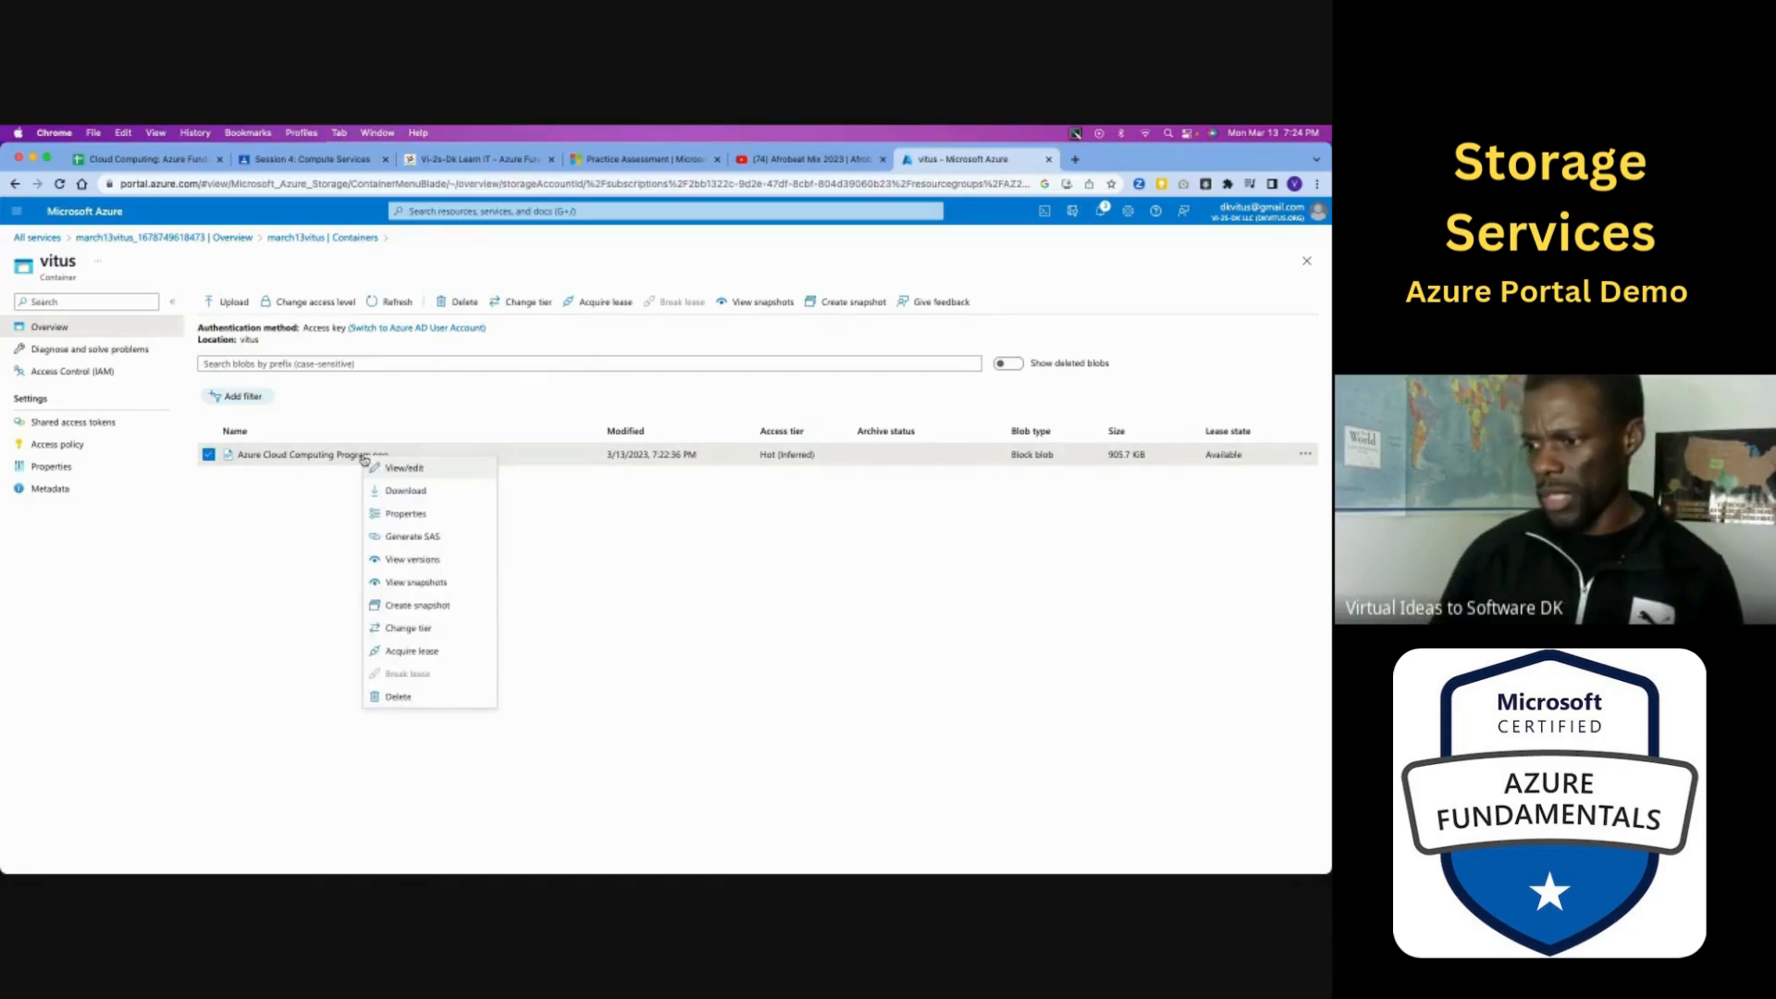
click(391, 514)
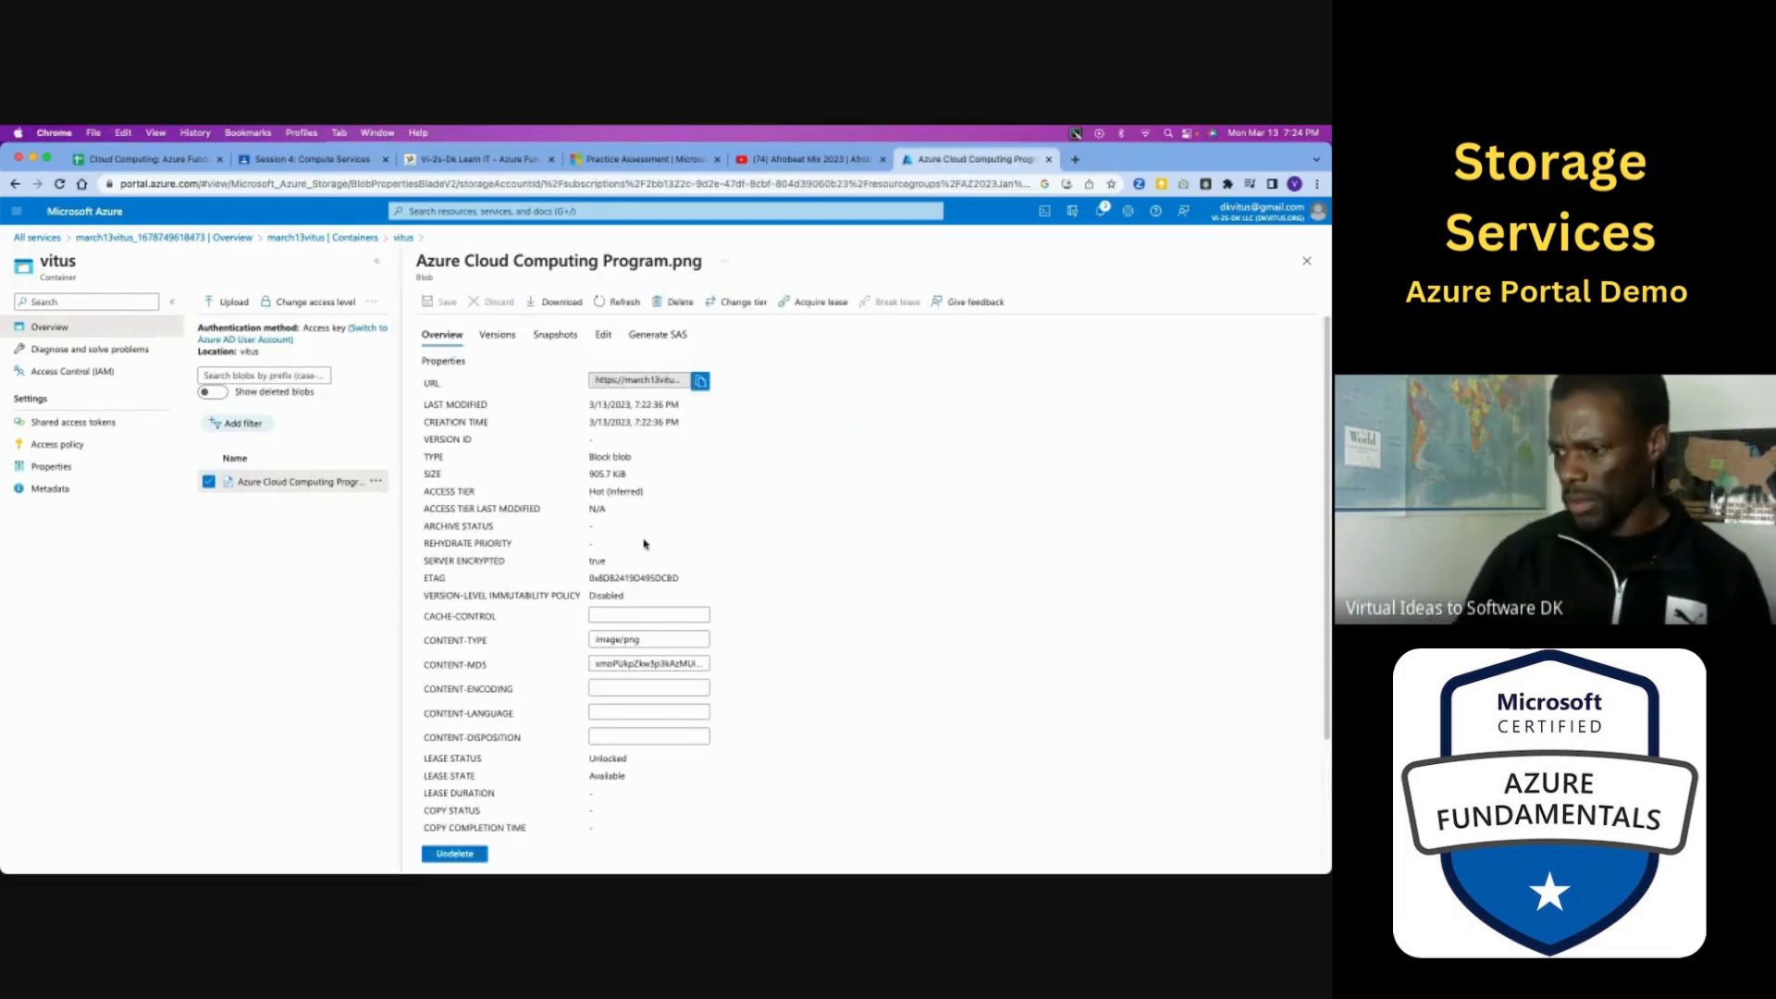
scroll(644, 544, down, 5)
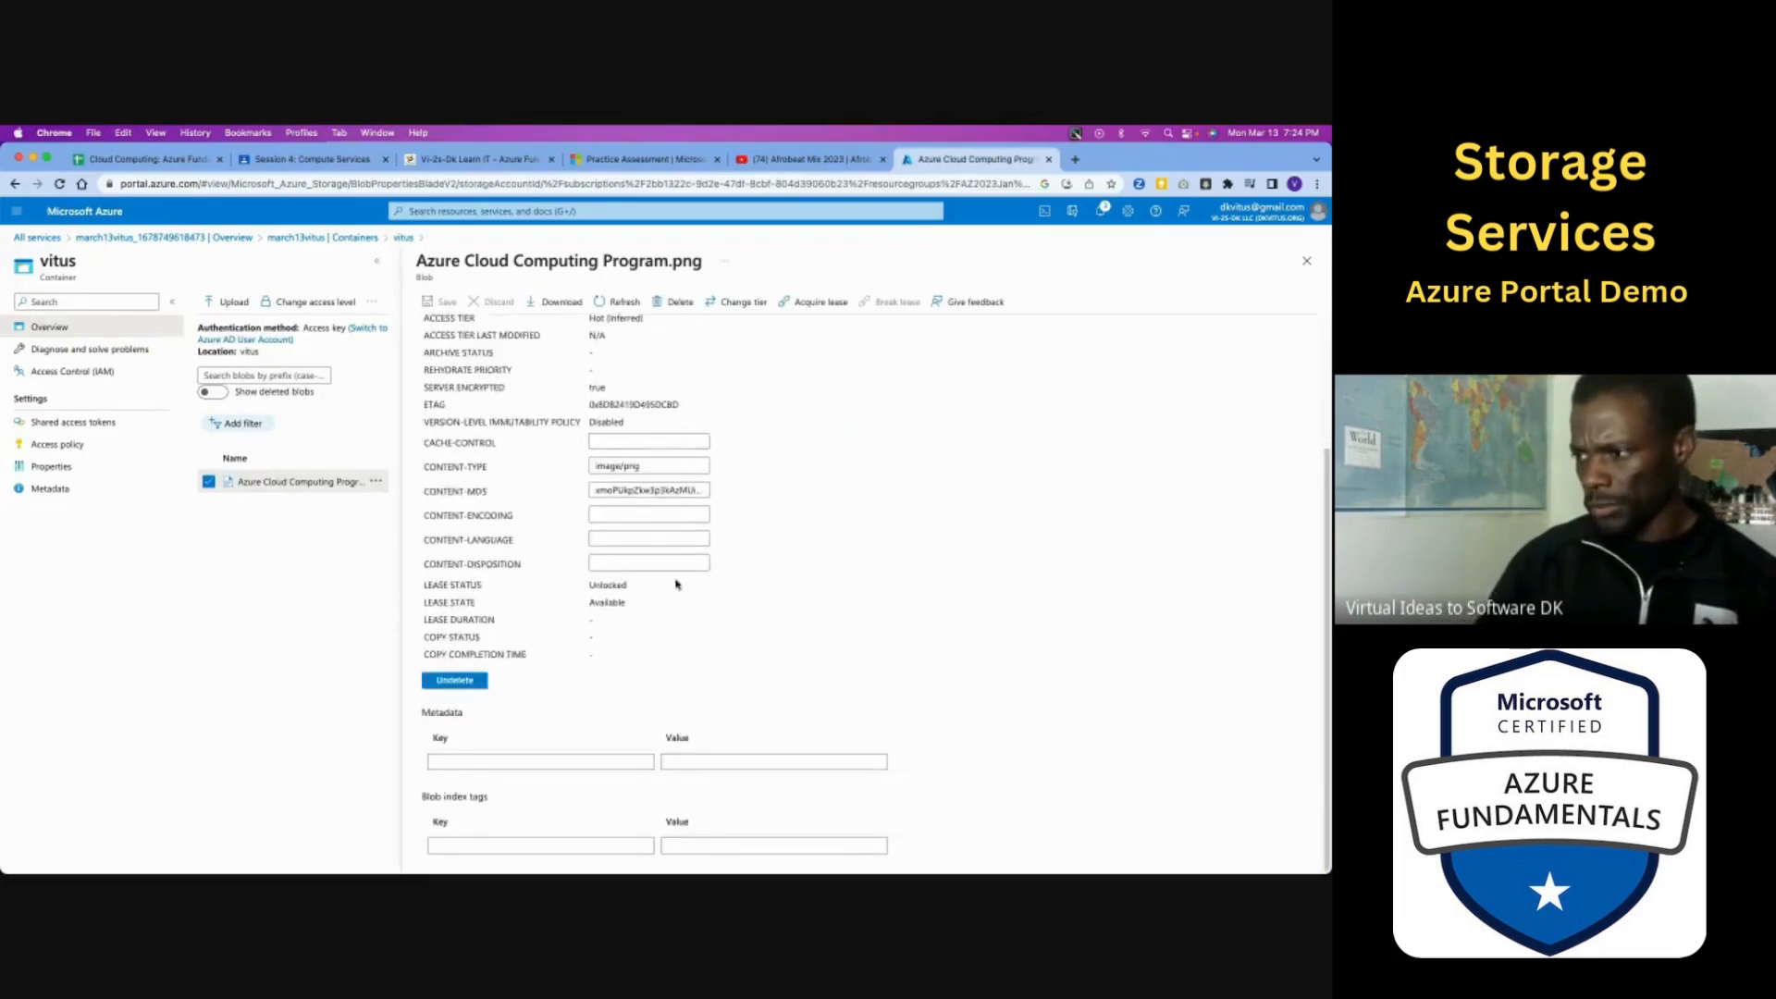
scroll(676, 584, up, 5)
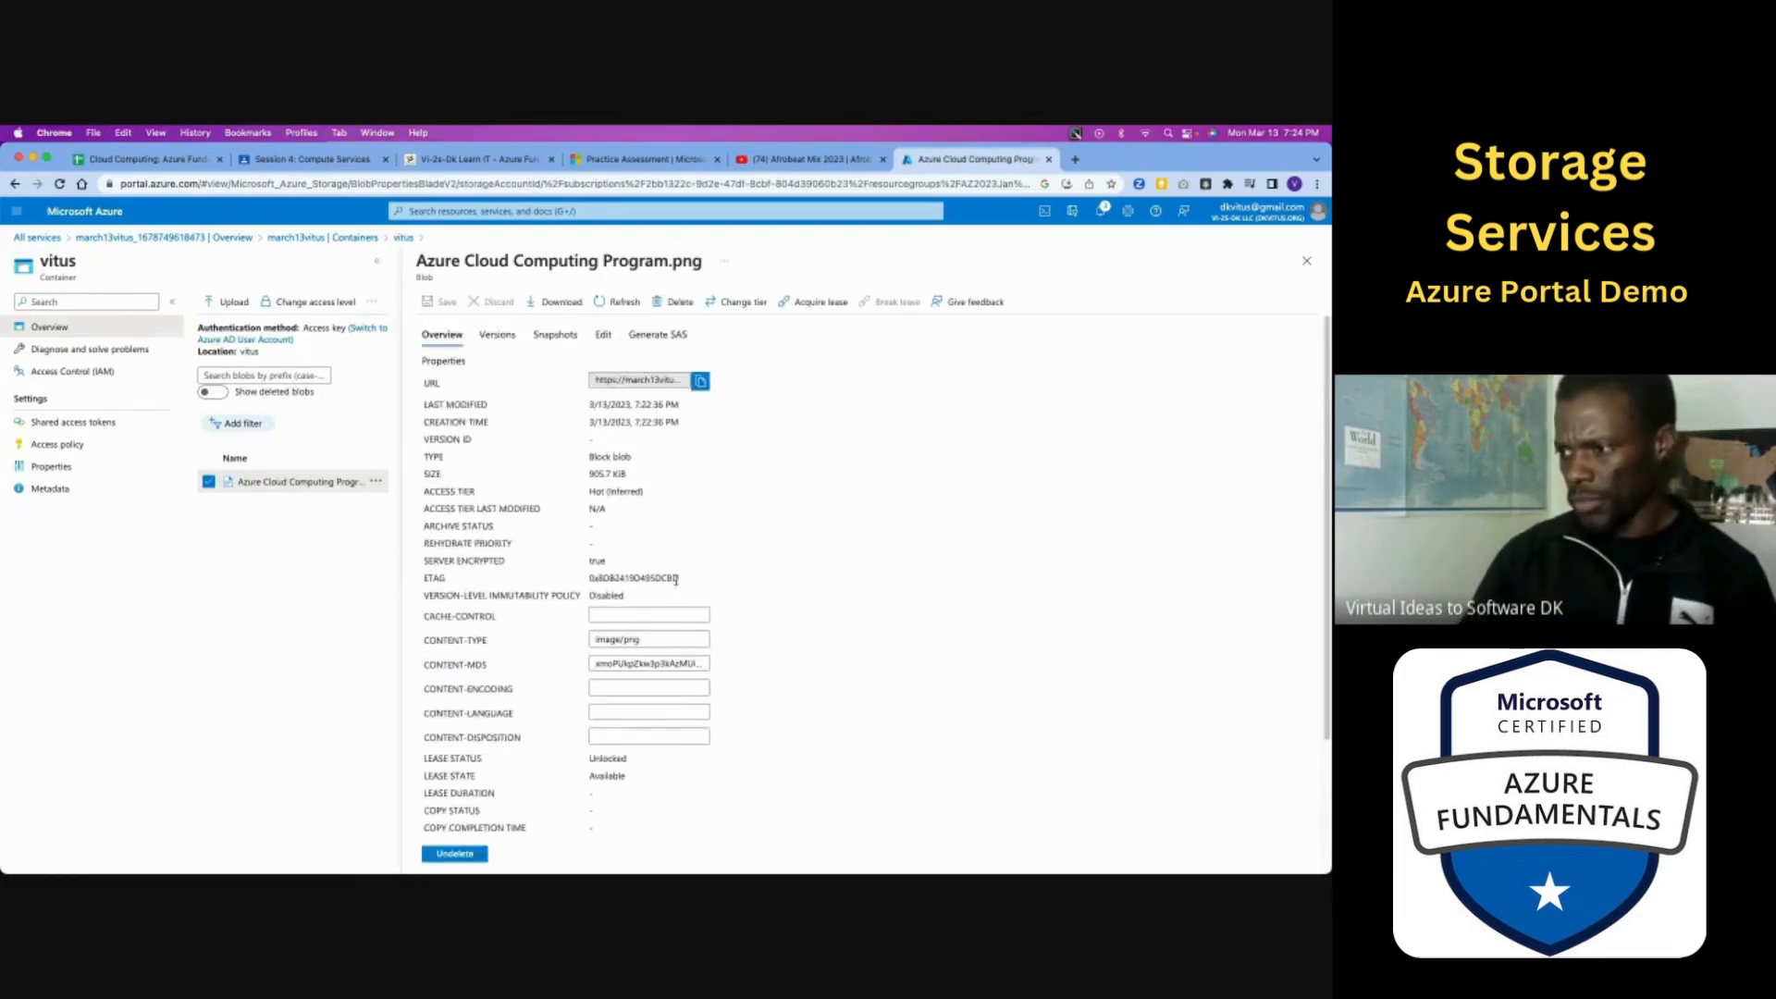
click(660, 384)
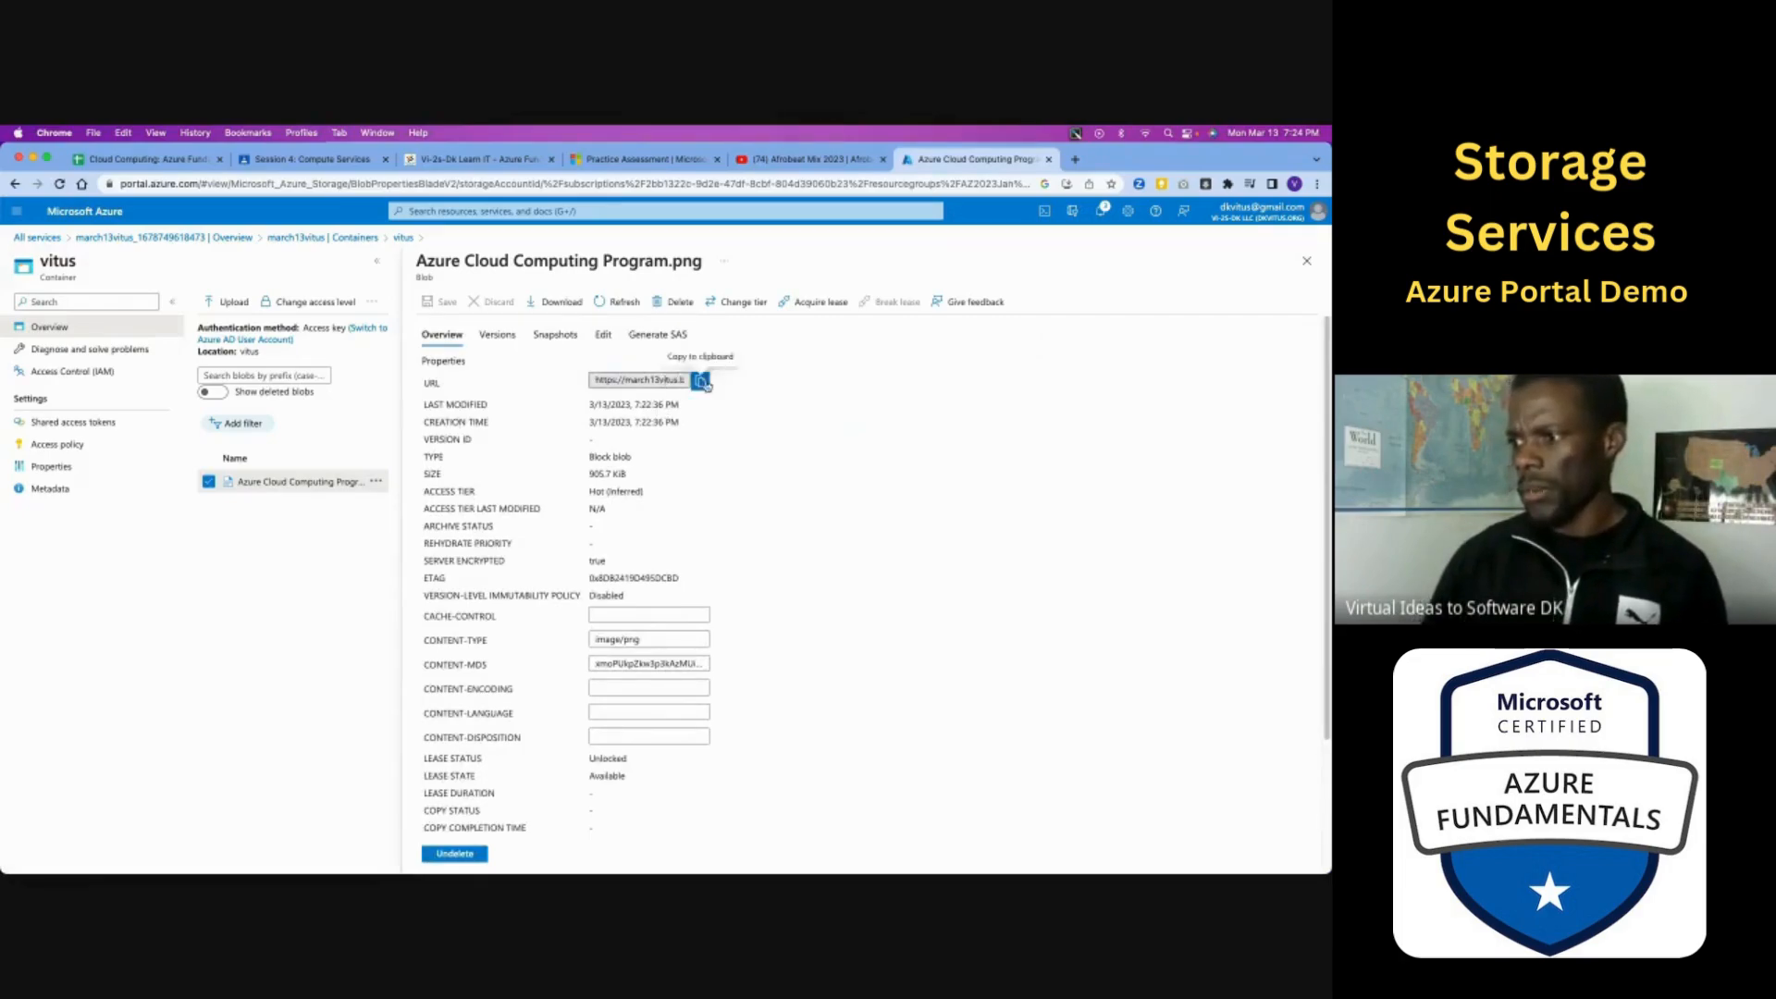
click(599, 334)
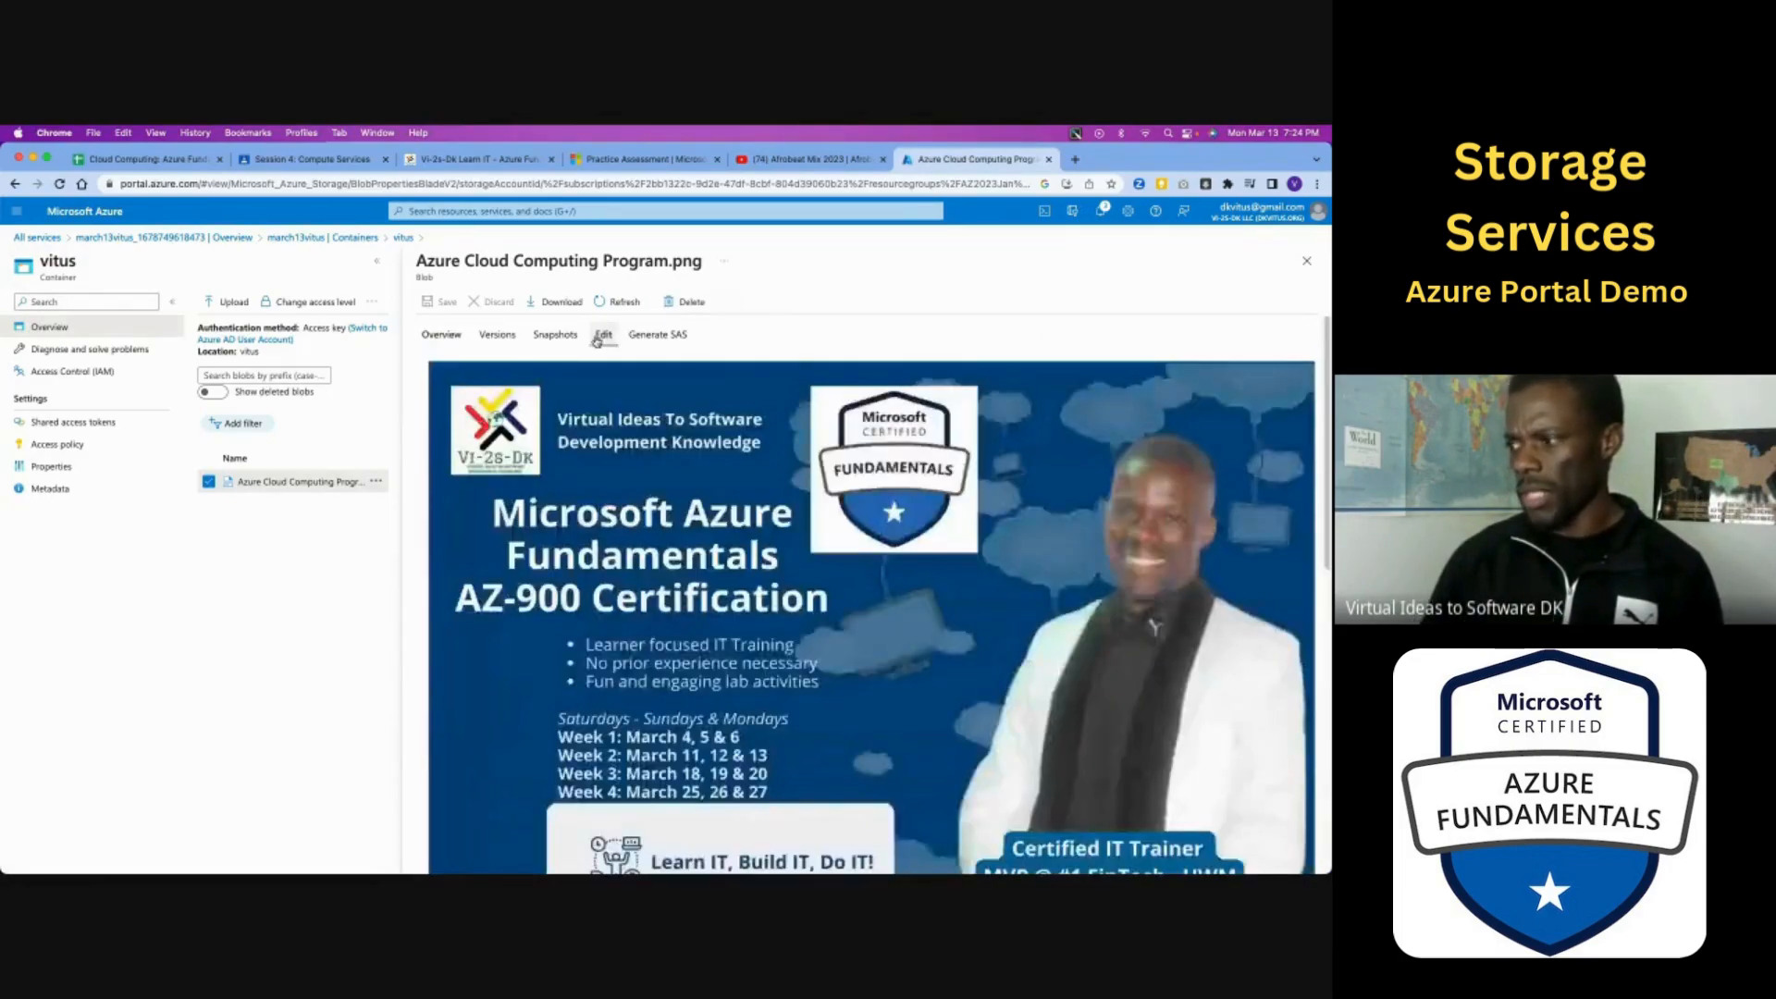
click(497, 335)
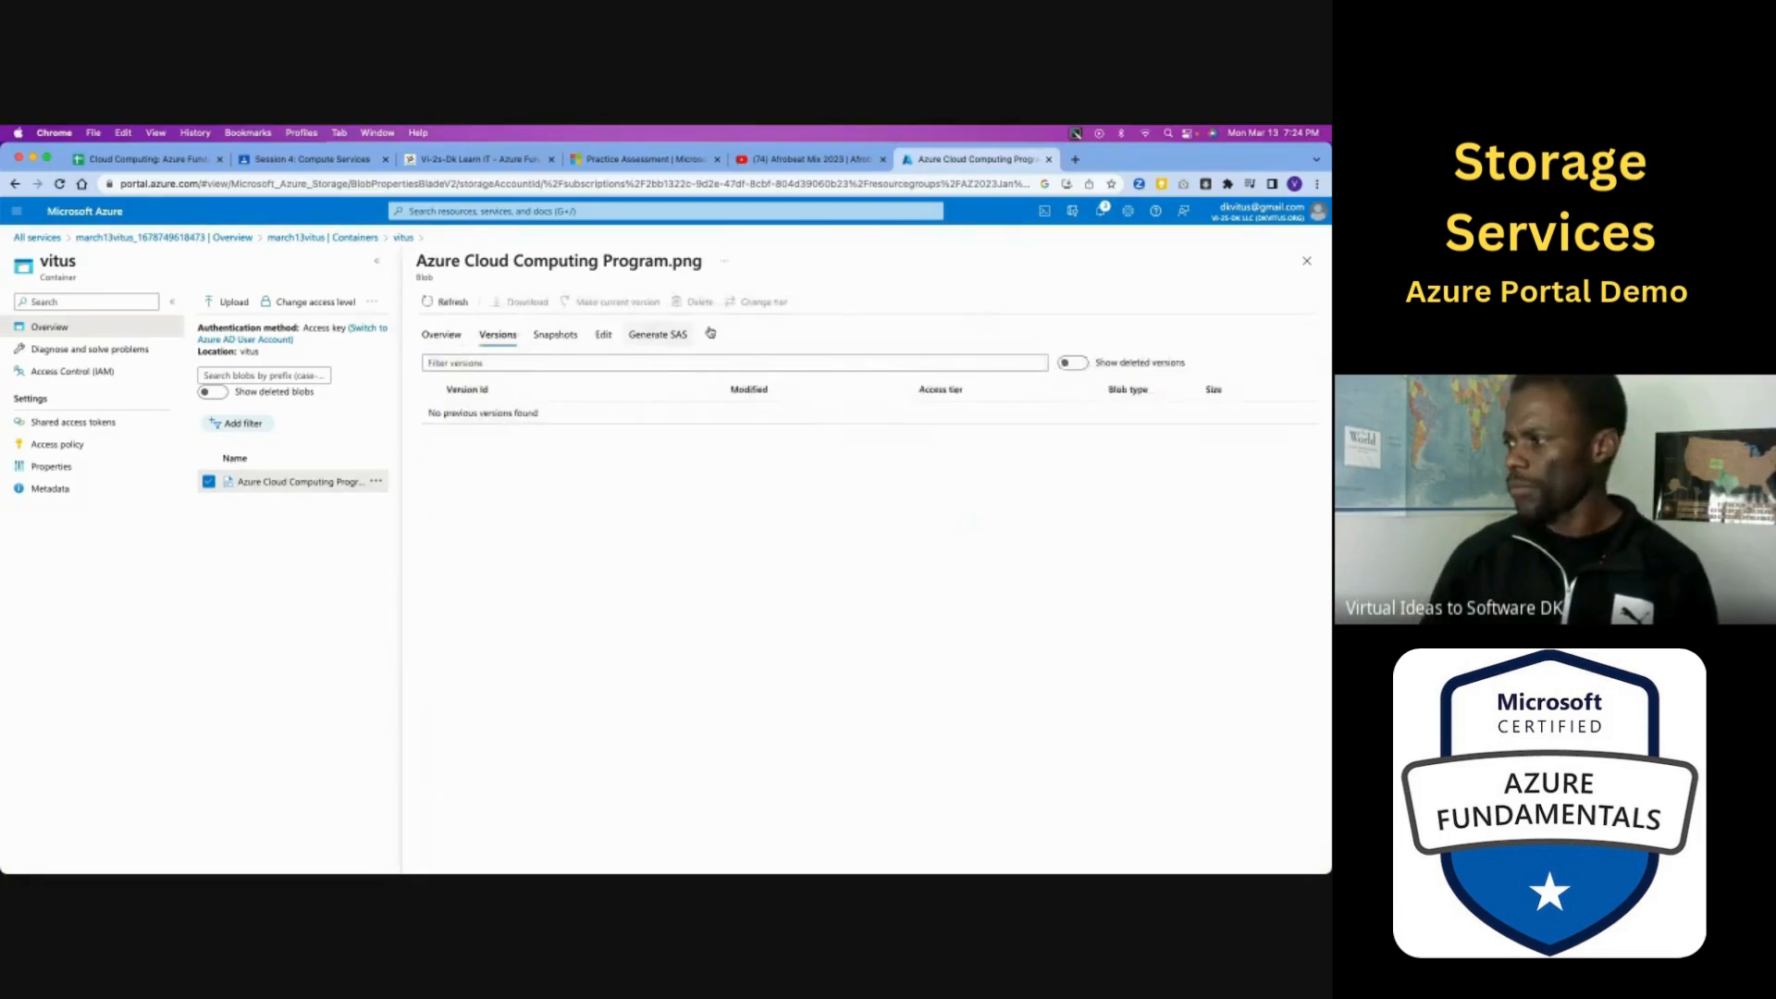
click(1307, 261)
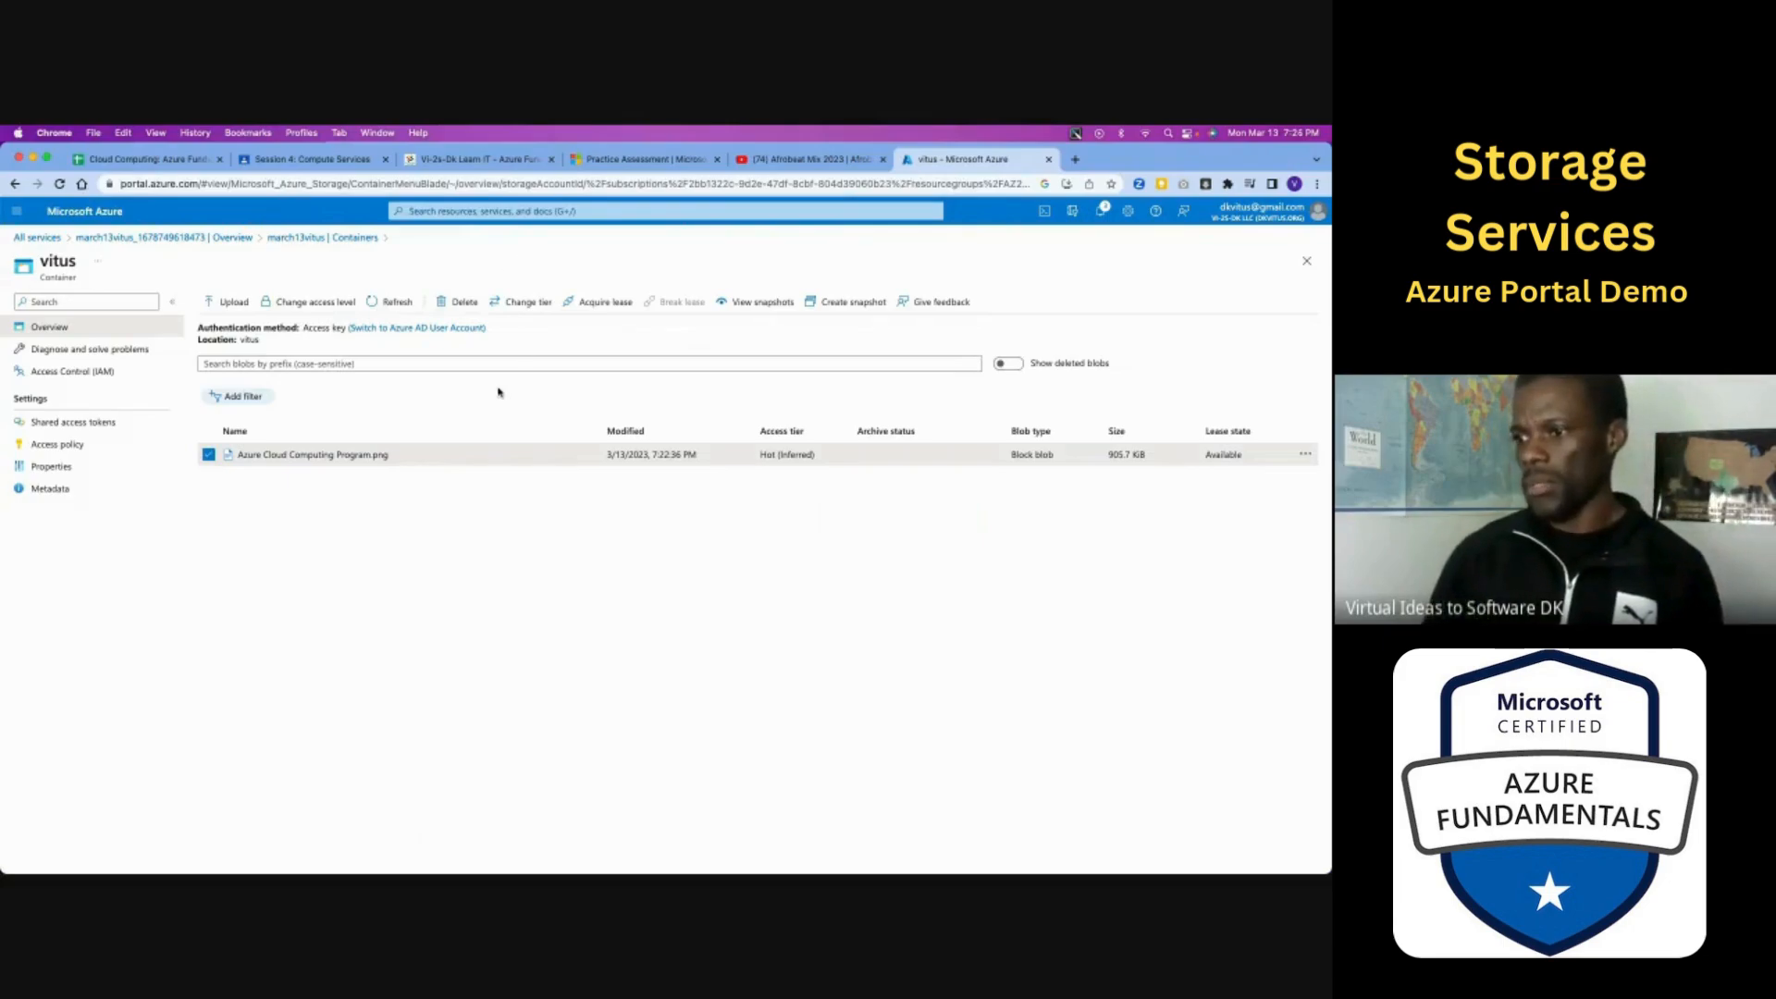
- Delete the selected Azure Cloud Computing Program.png blob together with its snapshots
click(464, 303)
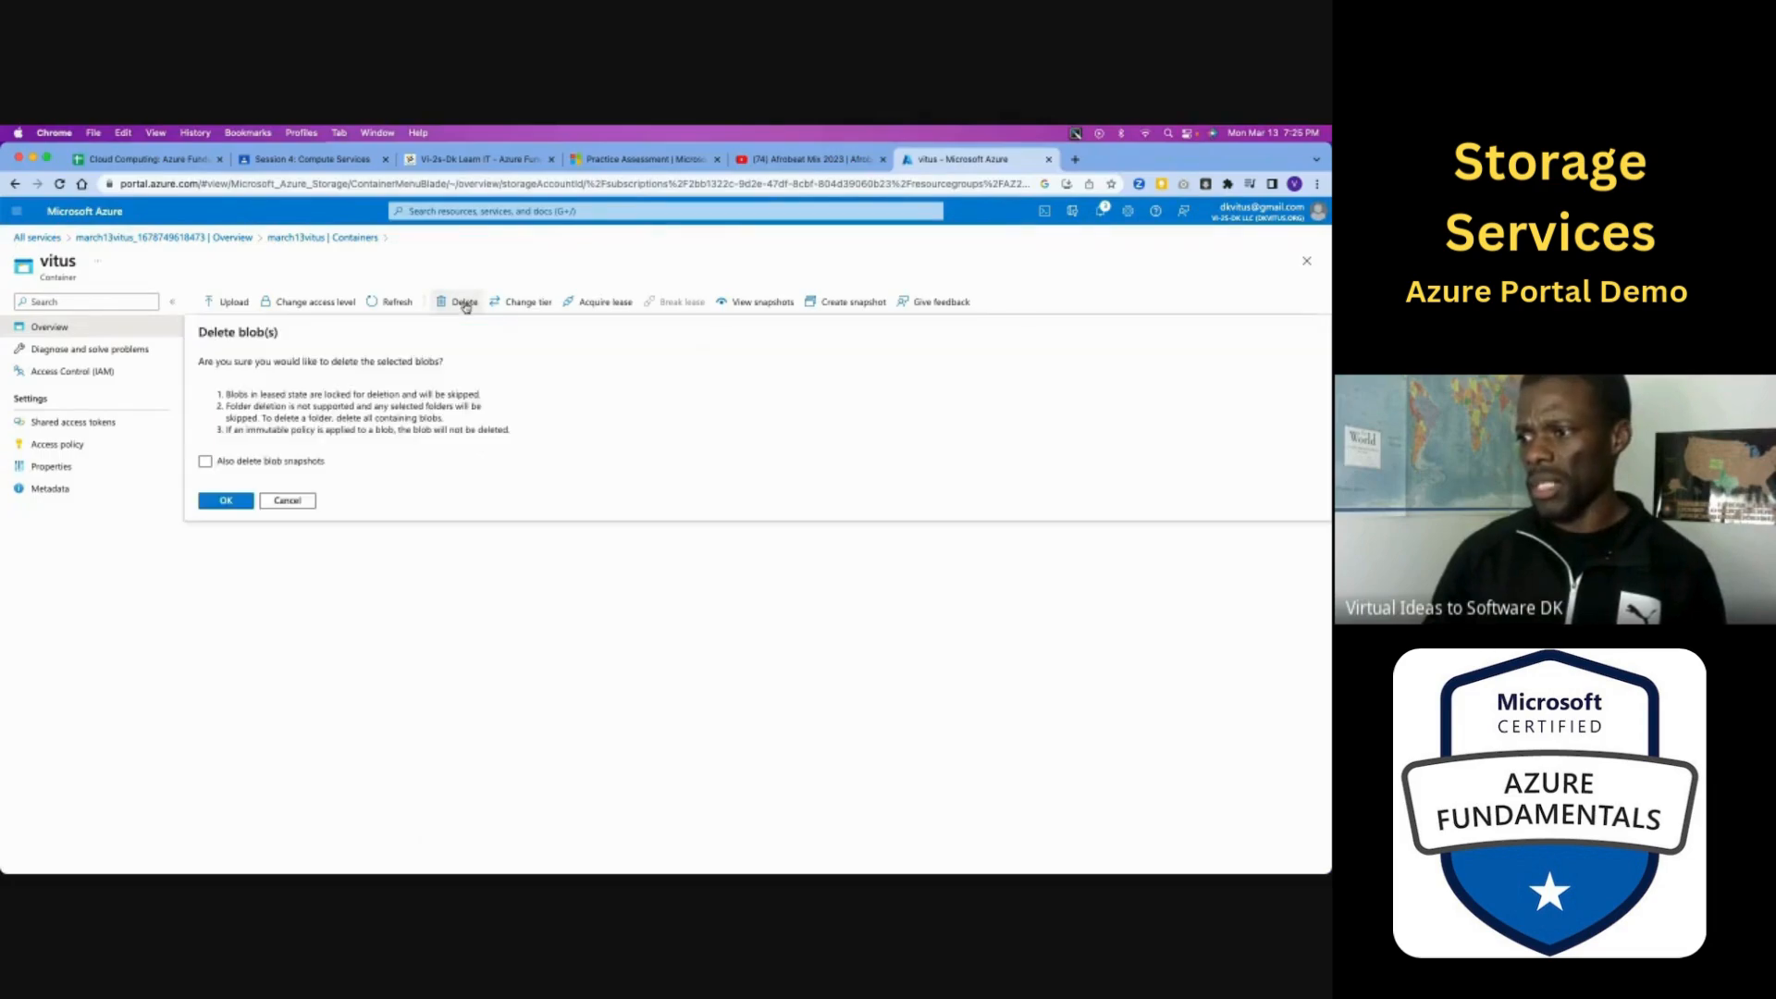
click(205, 461)
click(225, 501)
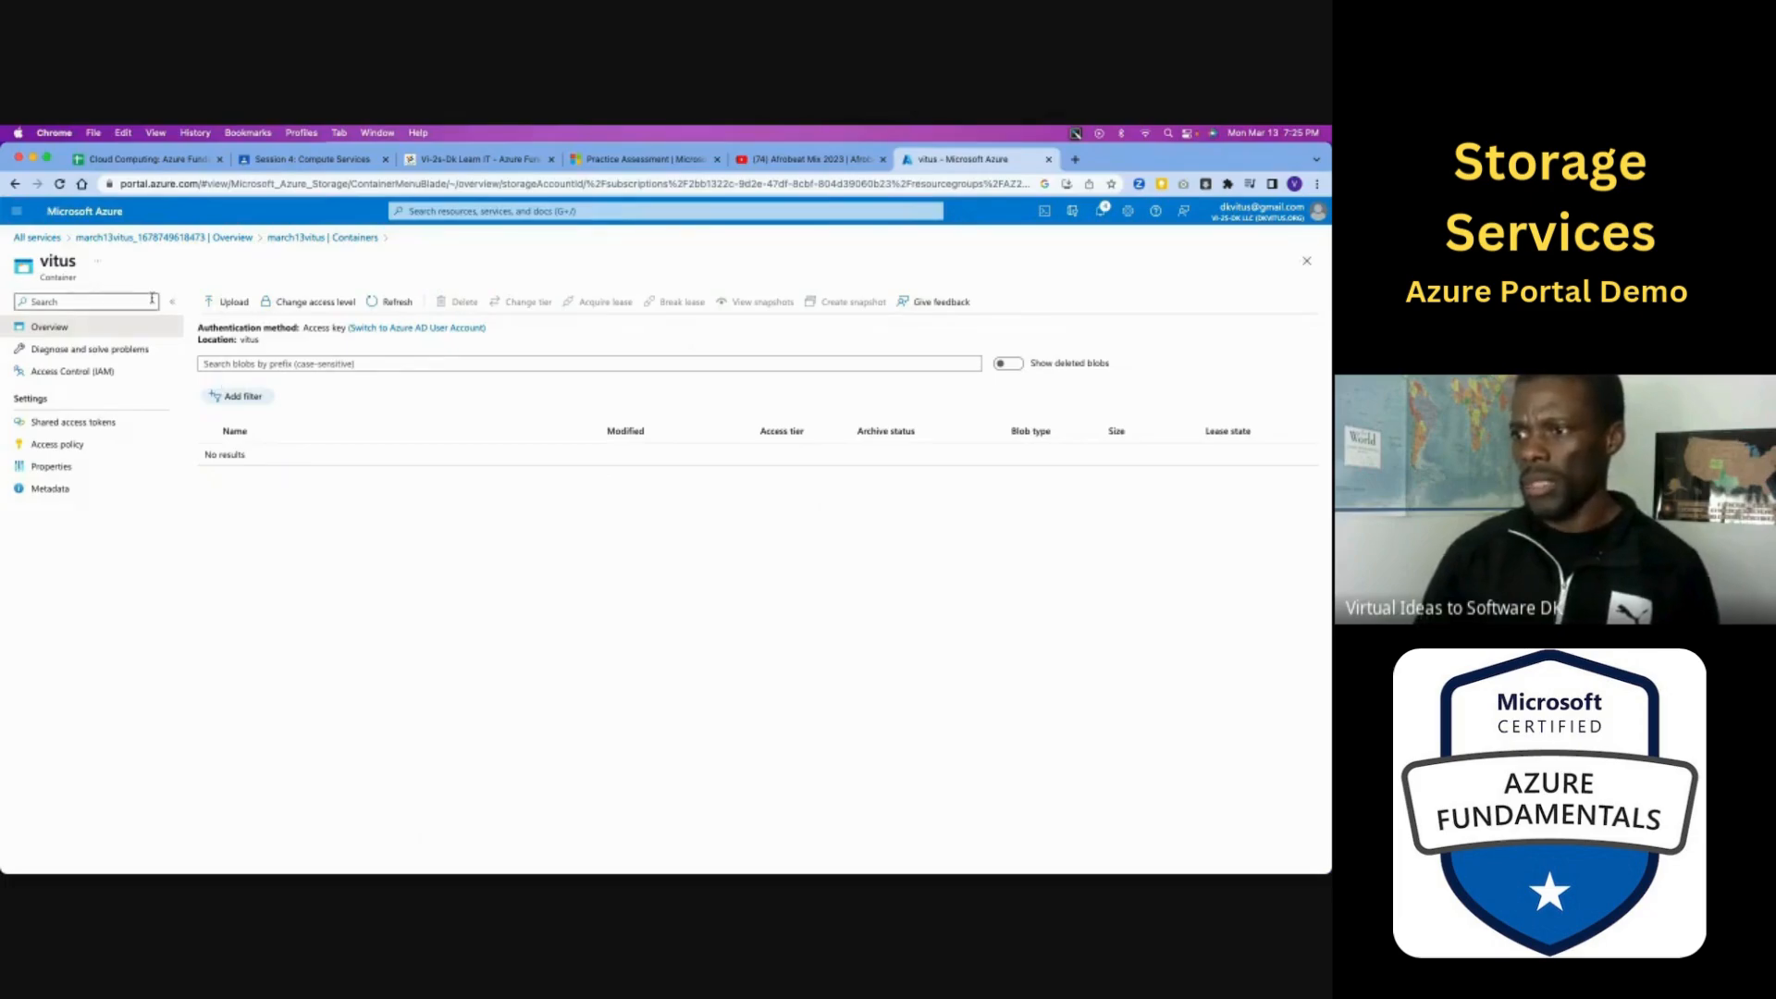
- Return to the storage account's container list and delete the container with Container-level public access
click(288, 238)
click(209, 414)
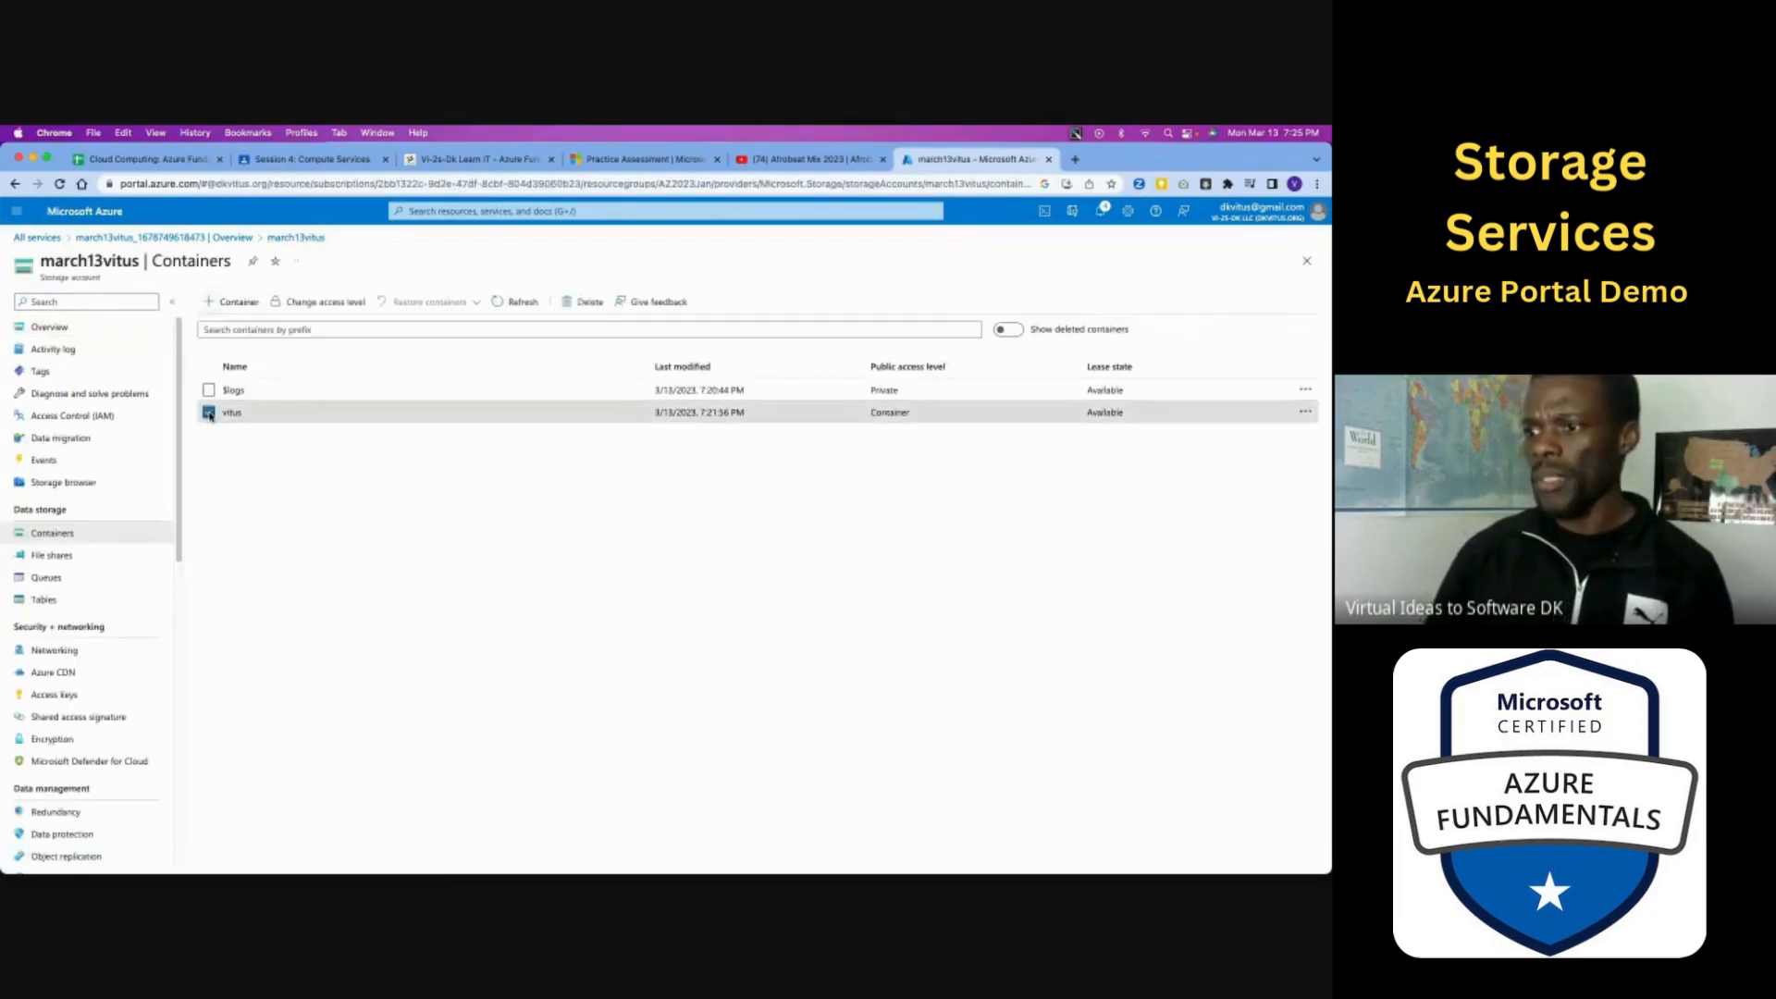
click(617, 306)
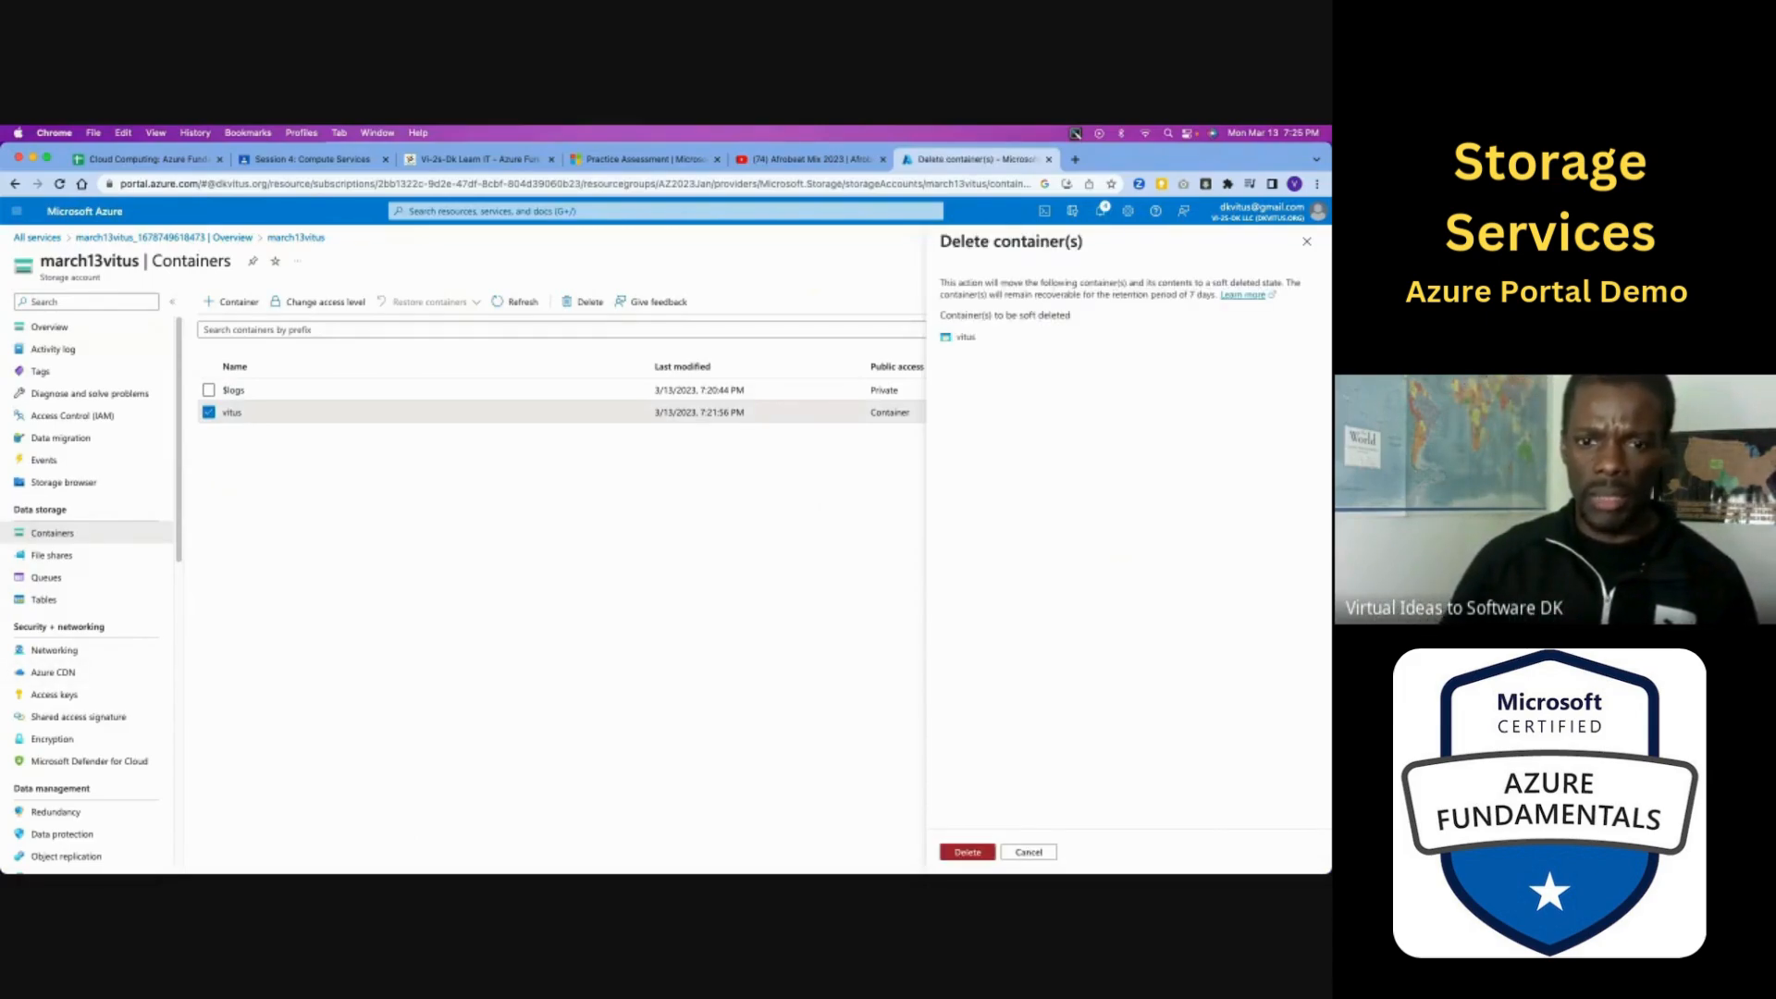
click(976, 855)
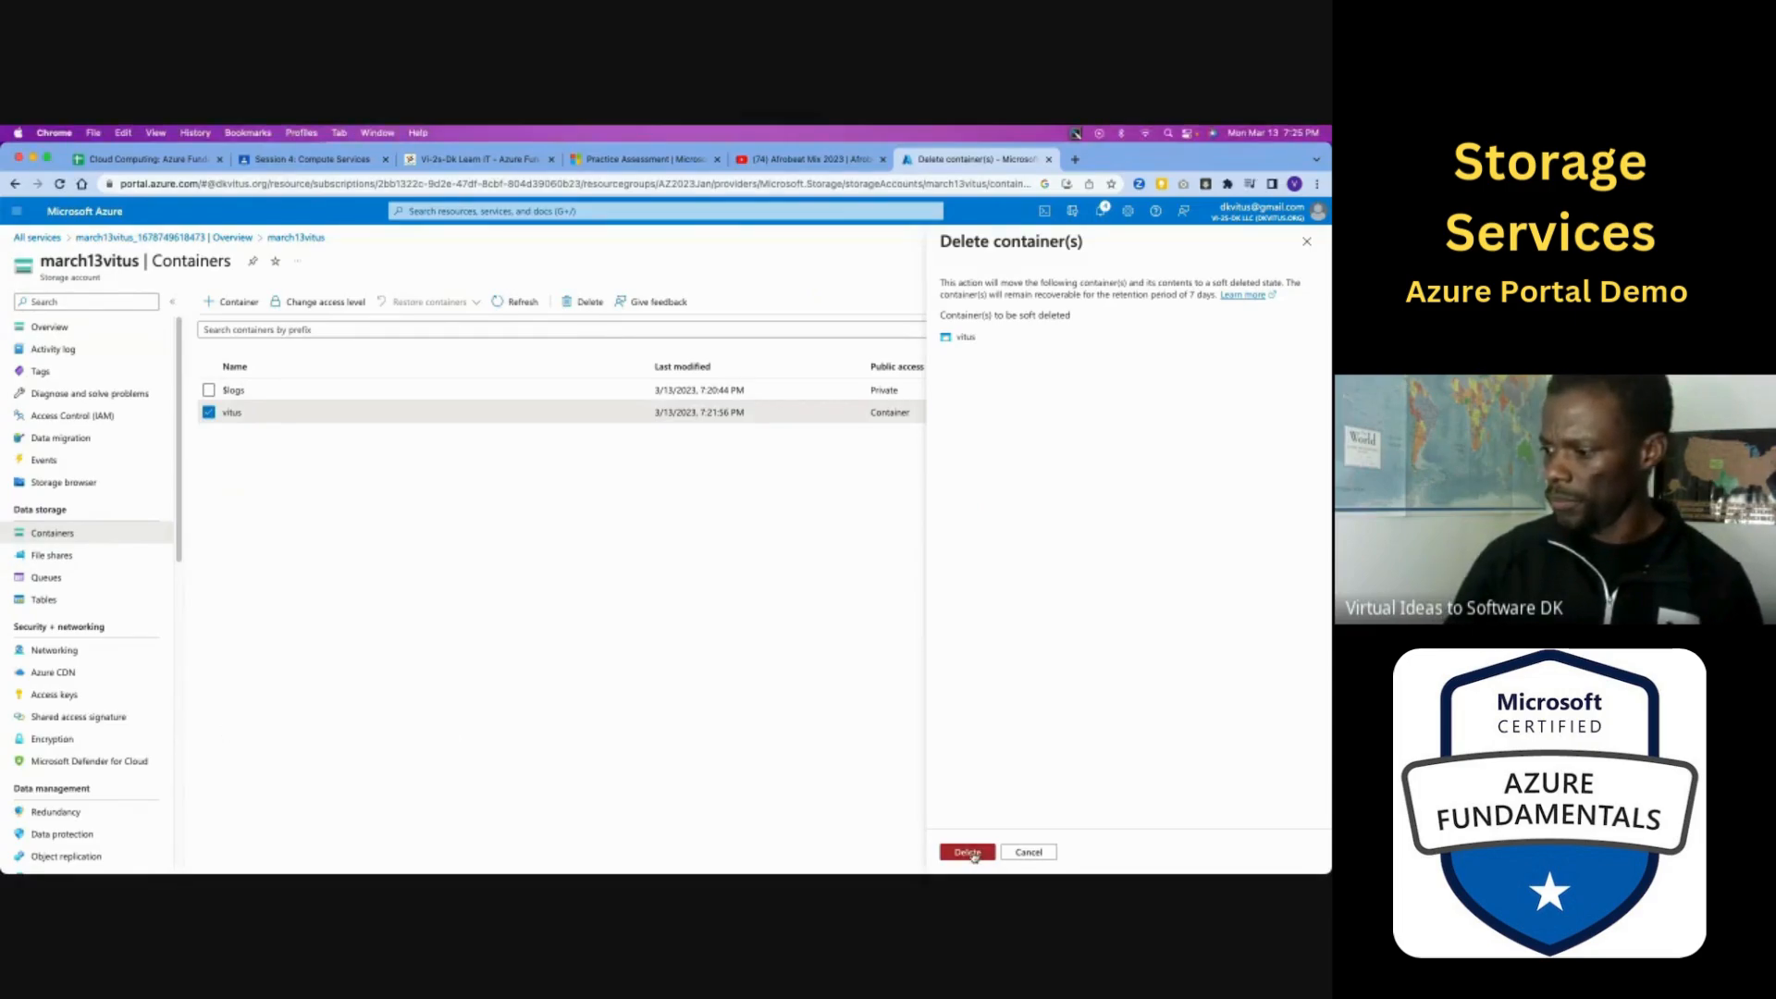
click(968, 852)
click(1313, 245)
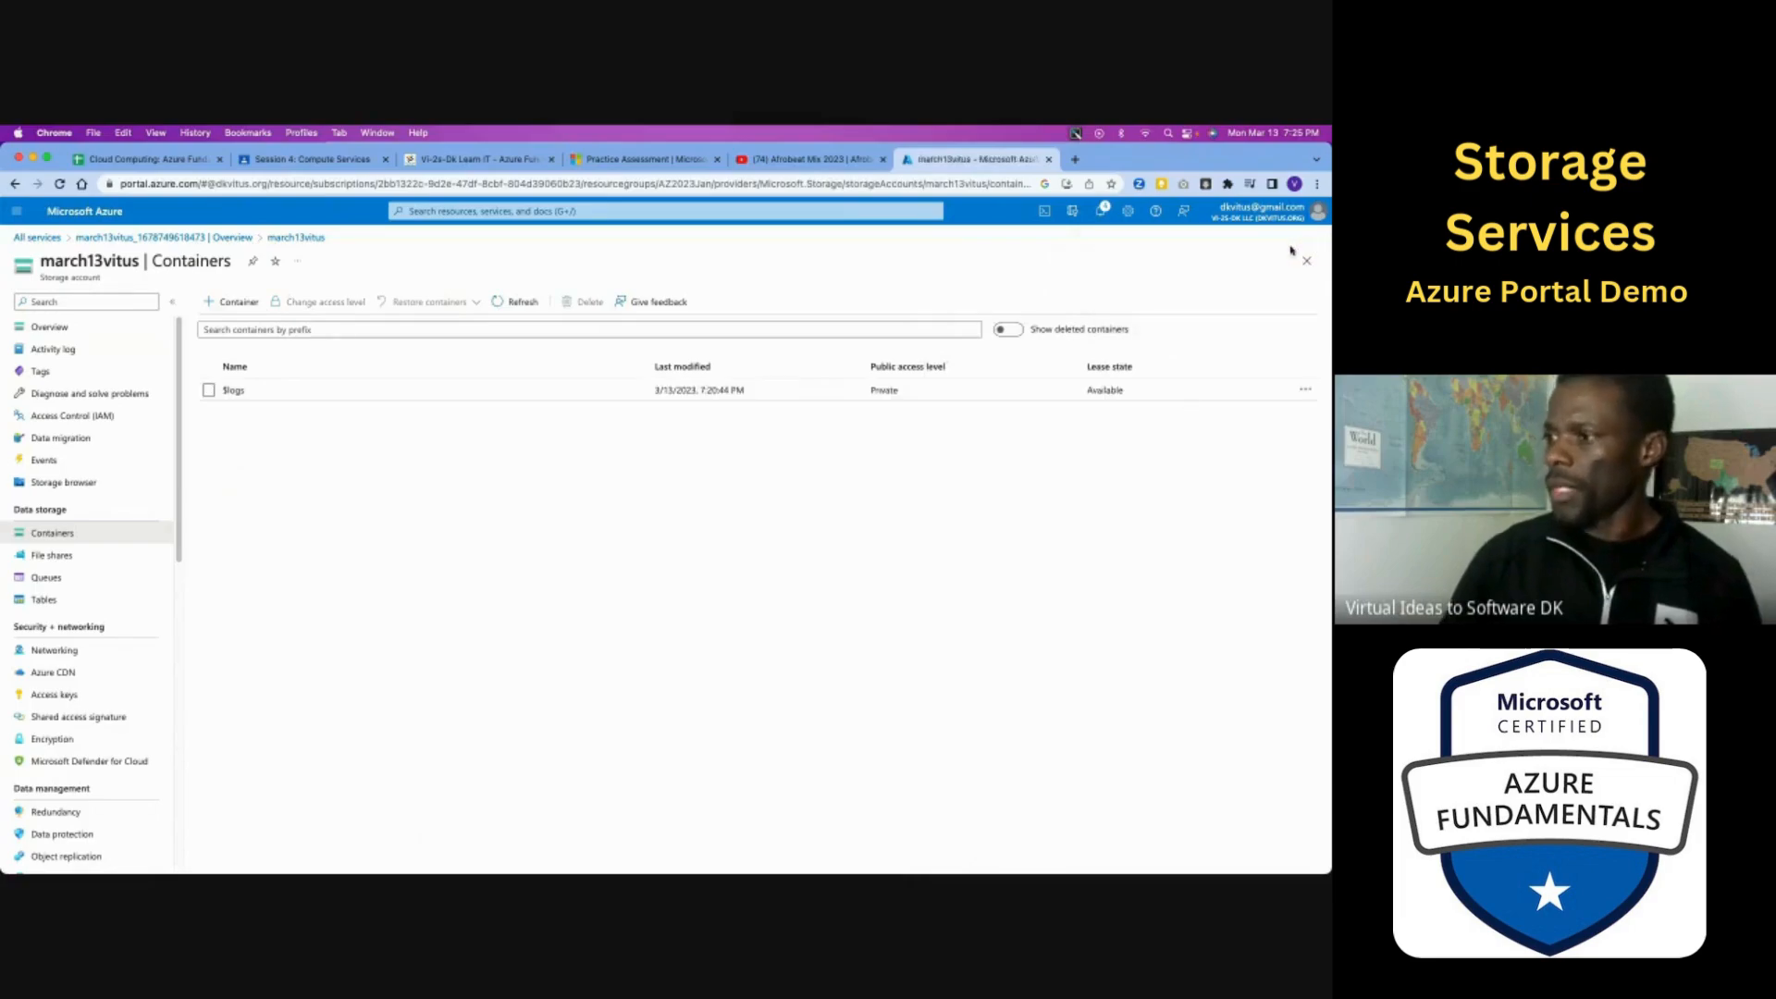
- Switch to the Session 5 - Azure Services: Storage Services lesson page in the browser
click(518, 159)
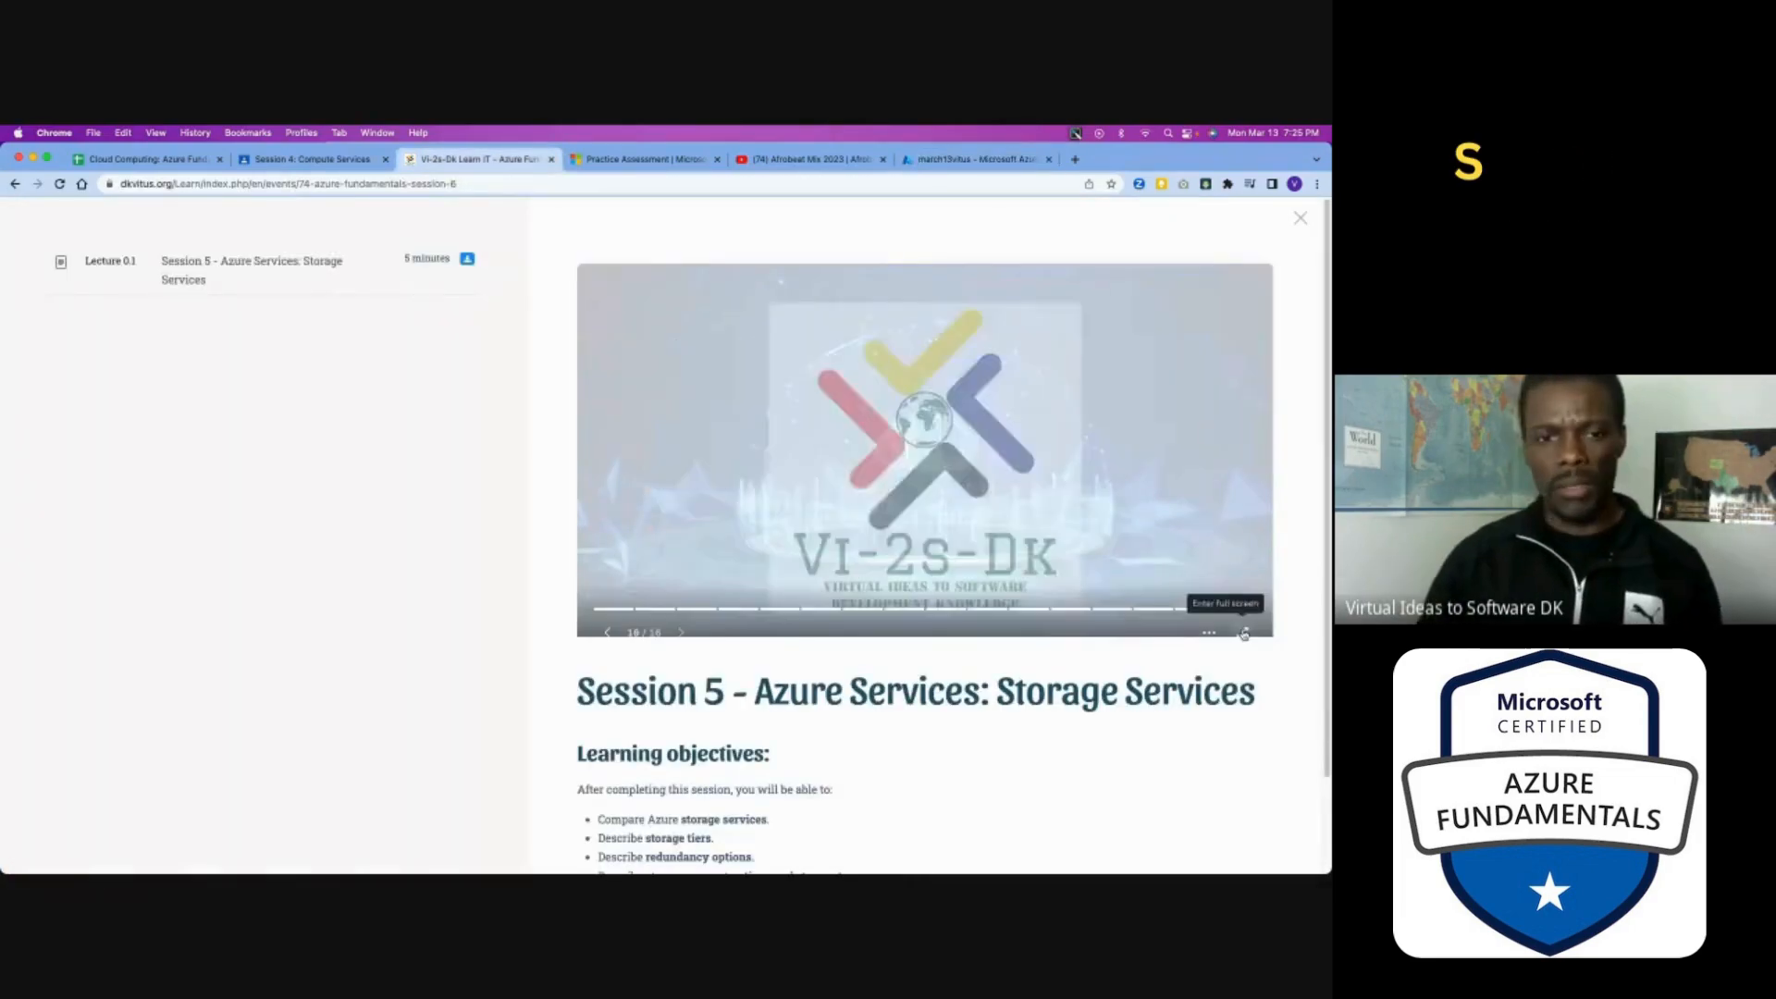